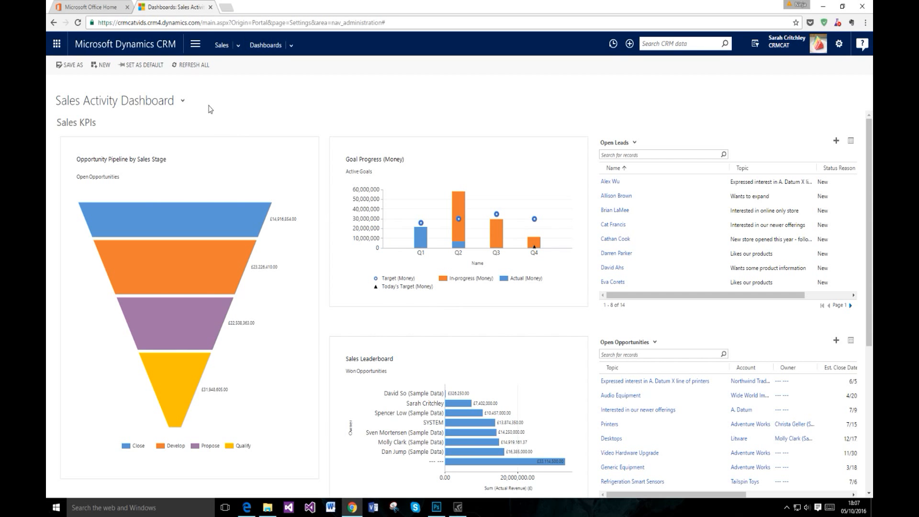
Open the Sales area's account list, switch it to the Active Accounts view, and open the A. Datum account
left_click(195, 44)
left_click(123, 79)
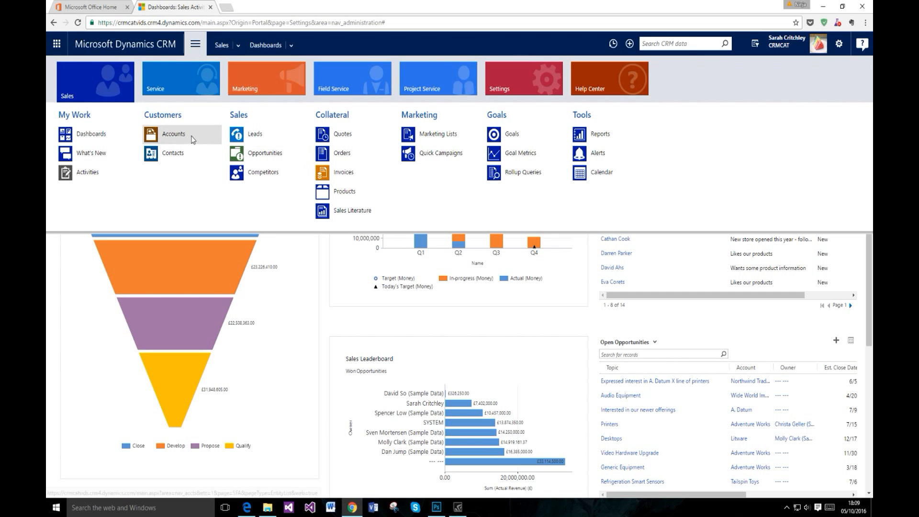
left_click(169, 137)
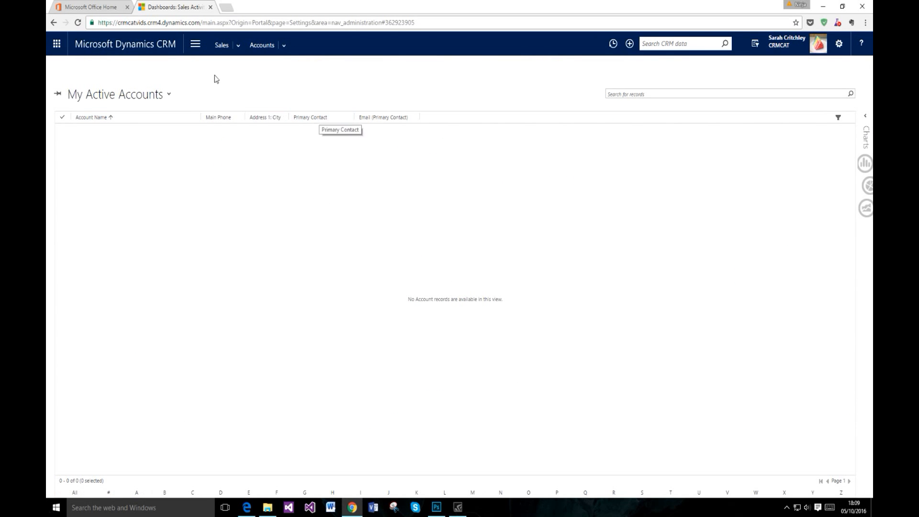
left_click(121, 95)
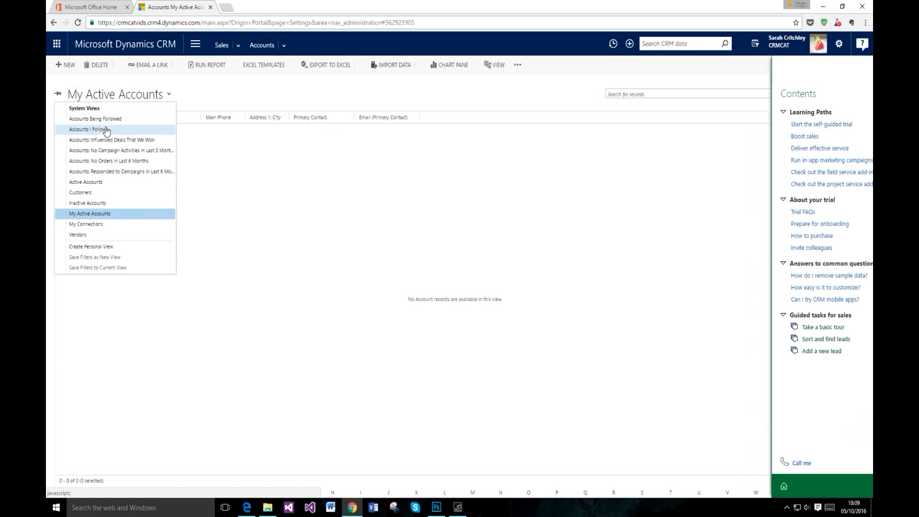
left_click(101, 185)
left_click(87, 131)
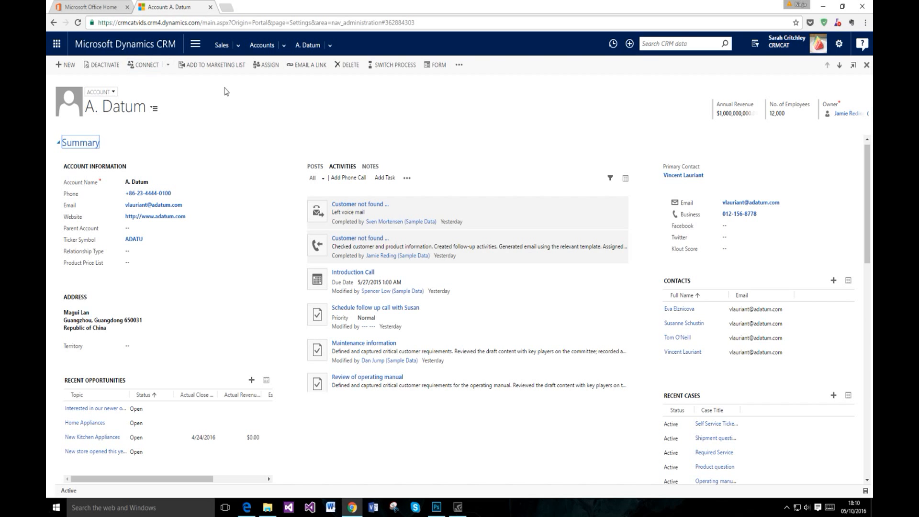
Return to the account list, show the Adventure Works account hierarchy, and expand it below City Power & Light
left_click(248, 49)
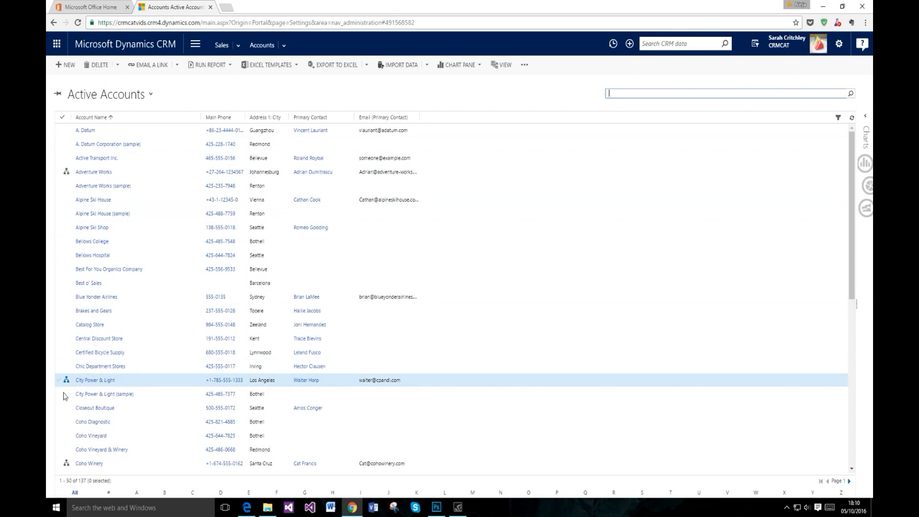
left_click(66, 174)
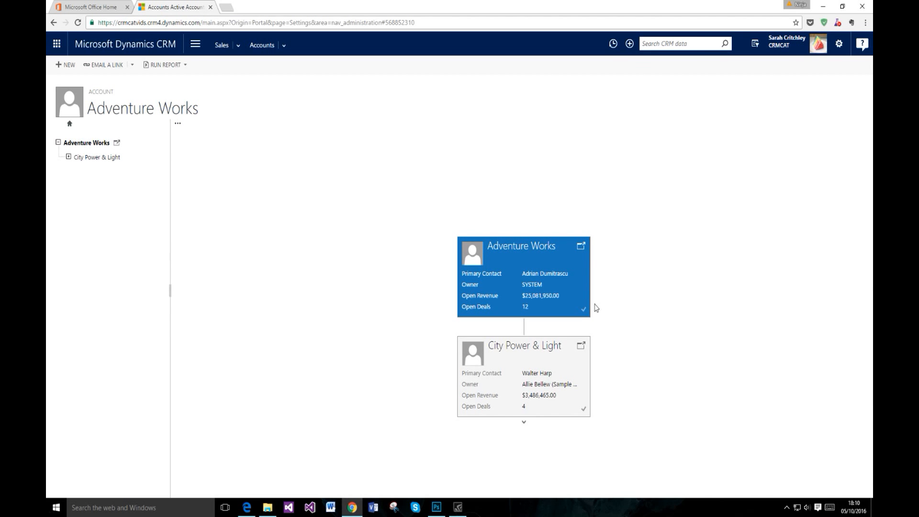
left_click(524, 422)
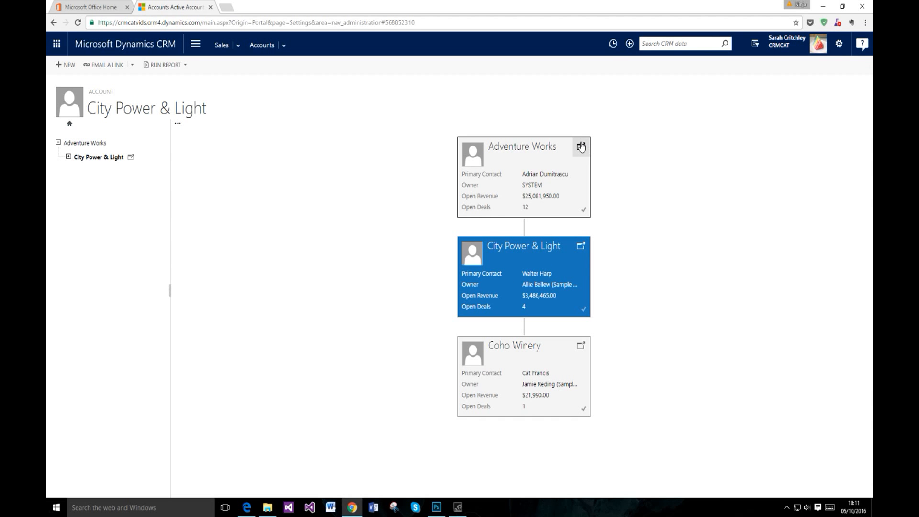
Open the Adventure Works account record from its hierarchy tile and maximize the new window
left_click(581, 147)
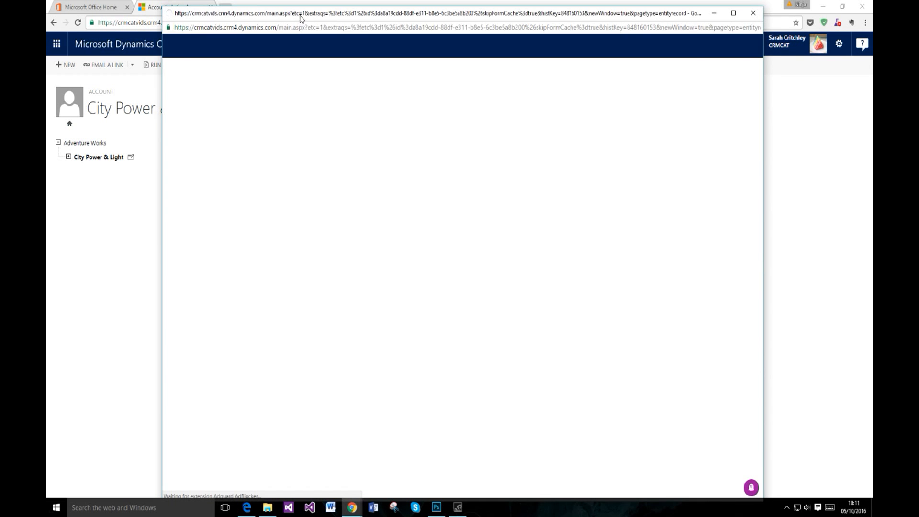
left_click_drag(415, 13, 301, 14)
double_click(300, 14)
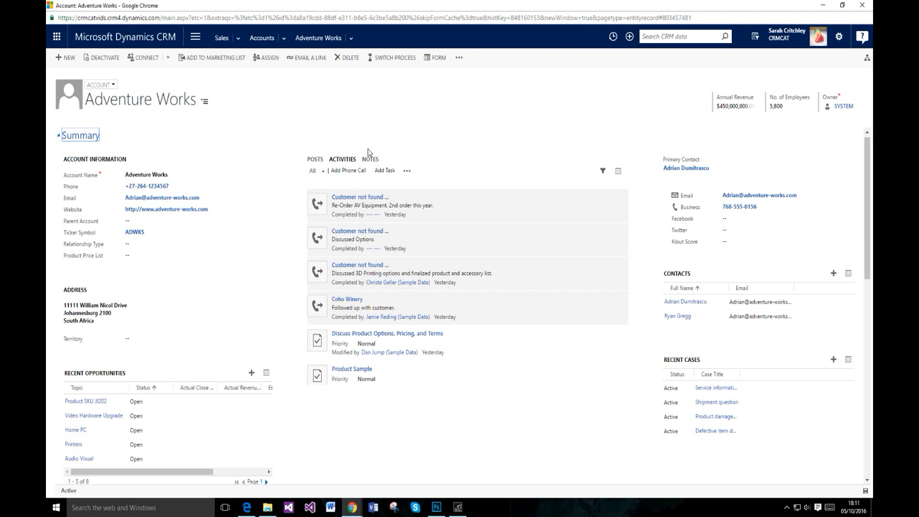
Switch to Photoshop and brush a stick figure with large rings around it on the right half of the canvas
left_click(437, 510)
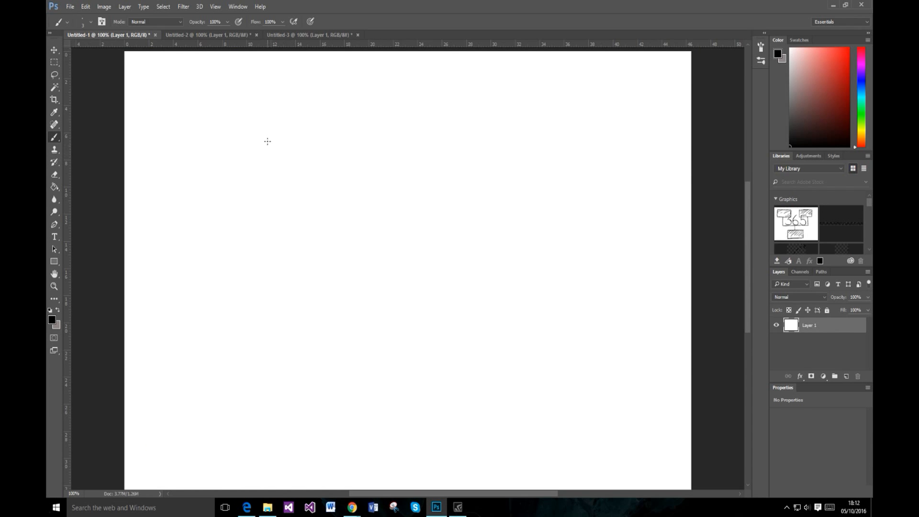
mouse_move(569, 147)
left_mouse_down()
mouse_move(594, 159)
mouse_move(547, 161)
mouse_move(567, 237)
left_mouse_up()
mouse_move(523, 226)
left_mouse_down()
mouse_move(575, 218)
mouse_move(552, 268)
left_mouse_up()
left_click_drag(568, 235, 617, 253)
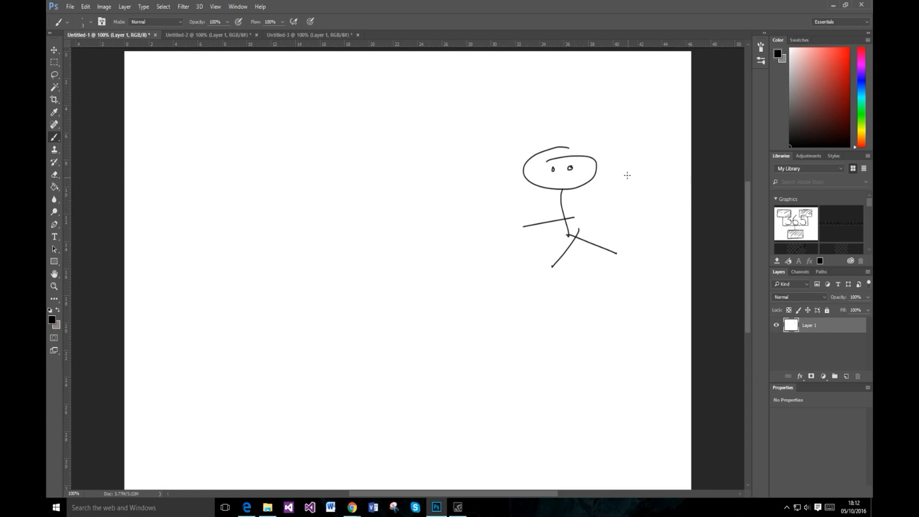
mouse_move(628, 163)
left_mouse_down()
mouse_move(528, 246)
mouse_move(615, 160)
mouse_move(500, 249)
left_mouse_up()
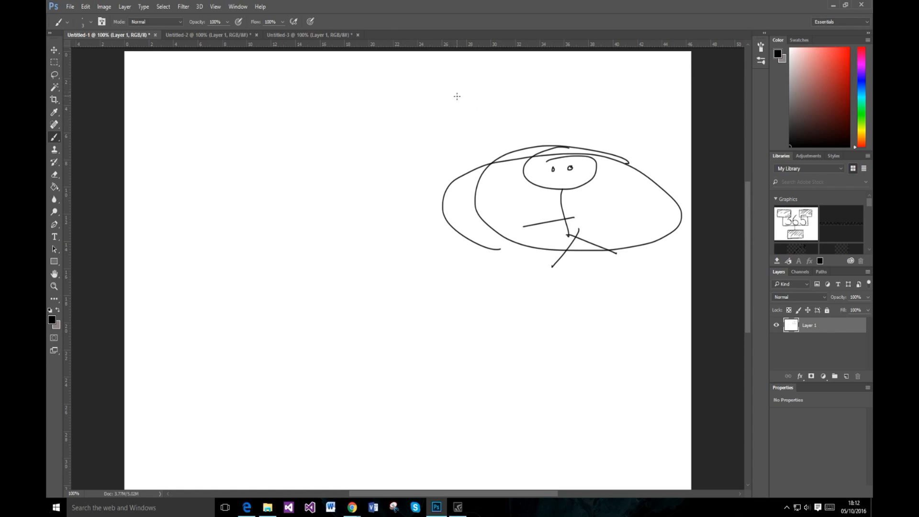
Brush two lines fanning upward from the stick figure's head and hatch the space between them
left_click_drag(444, 83, 542, 150)
left_click_drag(657, 69, 569, 147)
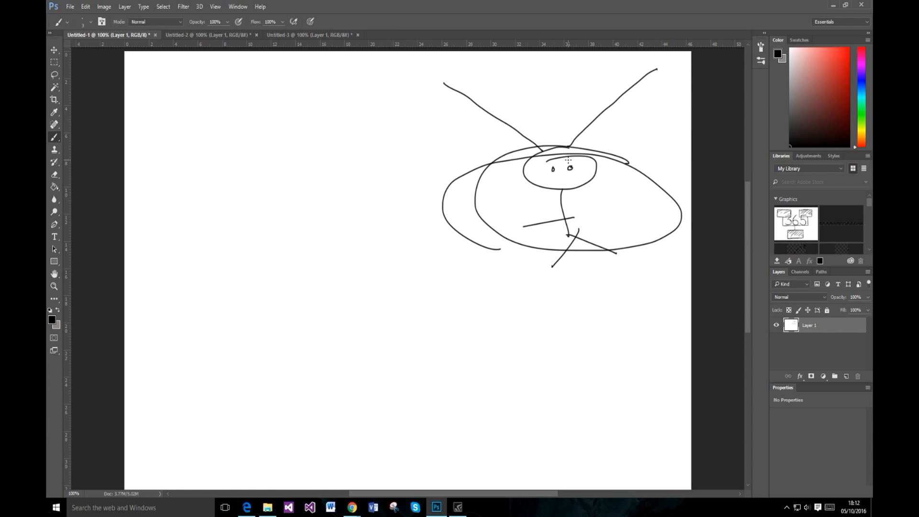
mouse_move(476, 90)
left_mouse_down()
mouse_move(555, 68)
mouse_move(601, 78)
mouse_move(544, 128)
mouse_move(574, 123)
left_mouse_up()
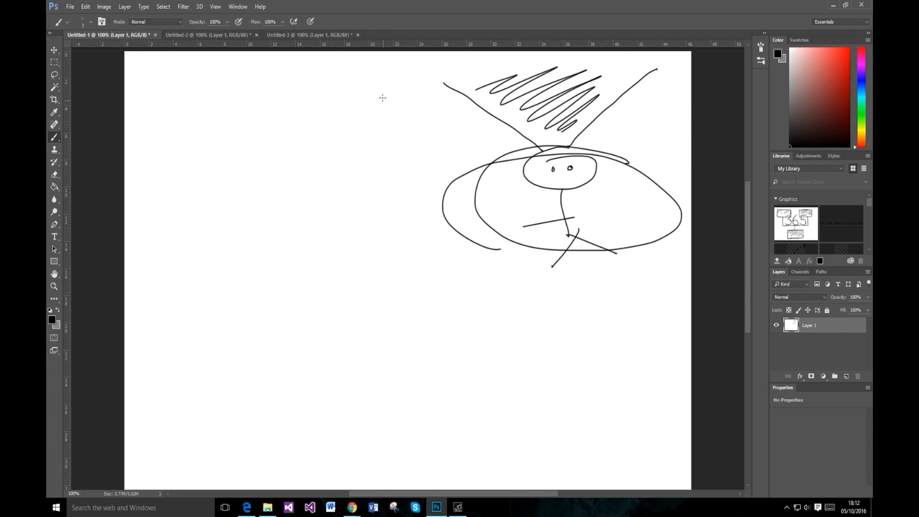
Brush a vertical dividing line down the canvas and a second stick figure with eyes on its left side
left_click_drag(401, 70, 420, 432)
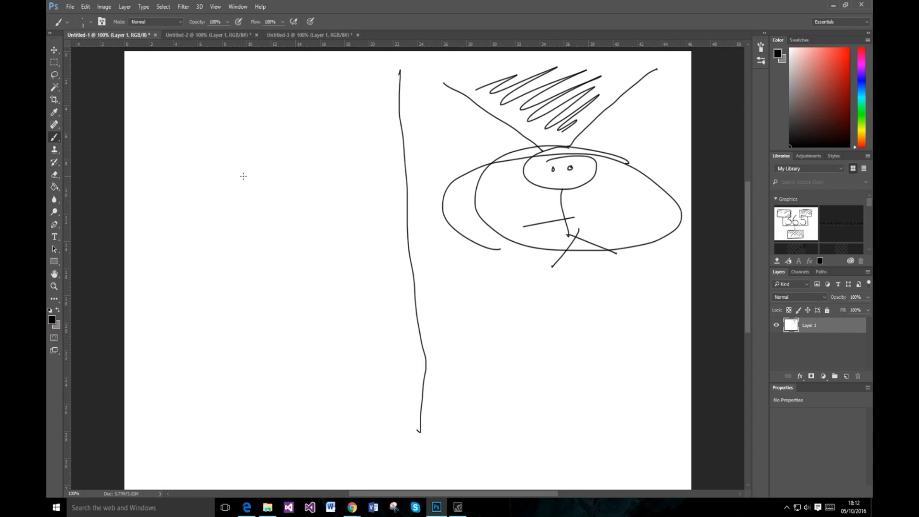
mouse_move(271, 153)
left_mouse_down()
mouse_move(216, 161)
mouse_move(249, 160)
left_mouse_up()
left_click_drag(250, 198, 263, 239)
left_click_drag(207, 241, 278, 223)
mouse_move(261, 241)
left_mouse_down()
mouse_move(247, 287)
mouse_move(315, 277)
left_mouse_up()
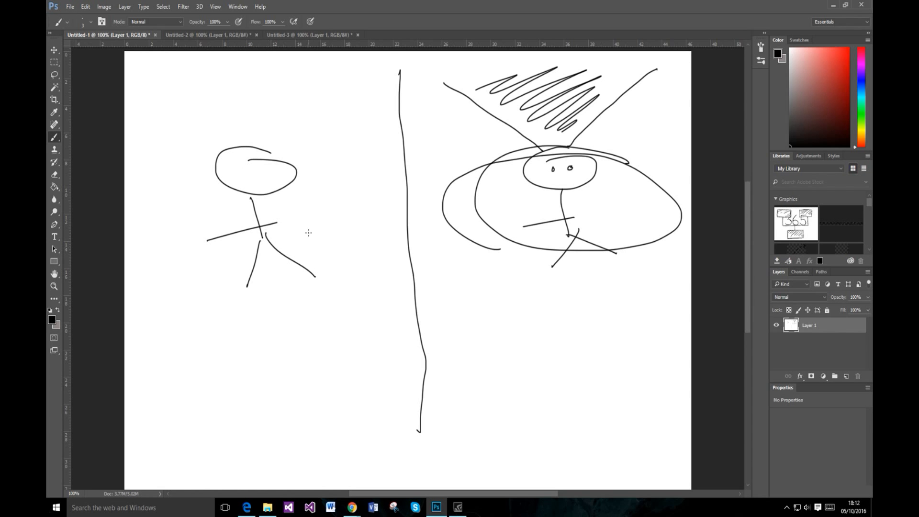
left_click_drag(236, 173, 265, 168)
Brush two doubled lines fanning upward and outward from the left stick figure's head
left_click_drag(134, 98, 211, 134)
left_click_drag(354, 71, 270, 152)
mouse_move(134, 99)
left_mouse_down()
mouse_move(257, 153)
mouse_move(169, 125)
left_mouse_up()
left_click_drag(339, 76, 271, 147)
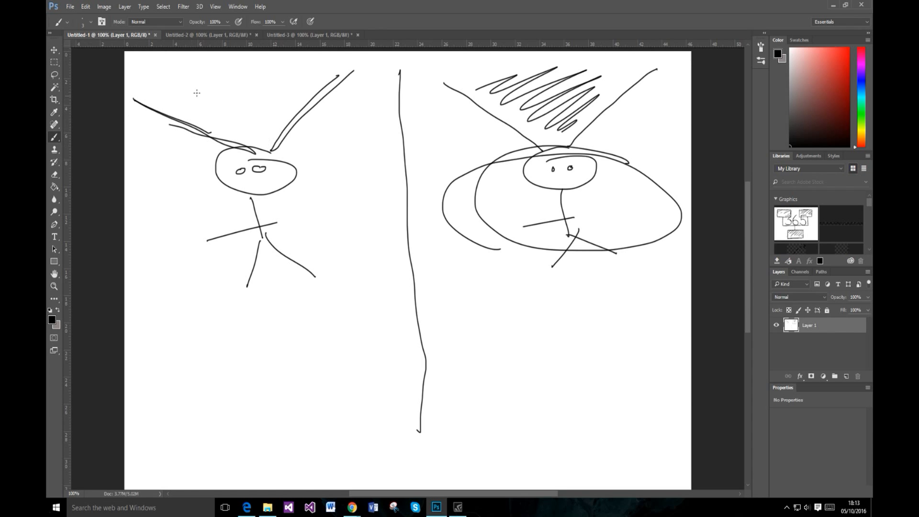
Brush three small boxes above the left figure's head and enclose them in one larger frame
mouse_move(171, 77)
left_mouse_down()
mouse_move(176, 104)
mouse_move(215, 100)
mouse_move(171, 78)
left_mouse_up()
mouse_move(277, 71)
left_mouse_down()
mouse_move(277, 83)
mouse_move(320, 87)
mouse_move(276, 90)
mouse_move(232, 118)
mouse_move(276, 120)
left_mouse_up()
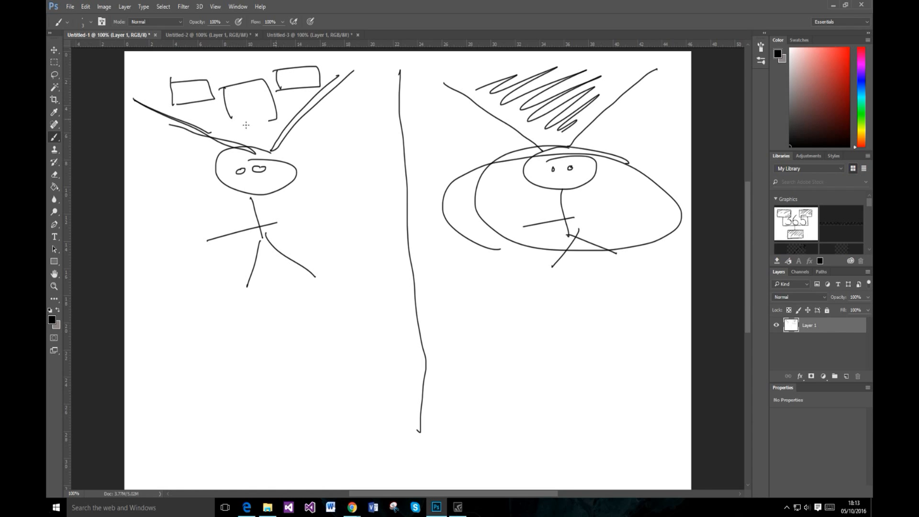
mouse_move(136, 72)
left_mouse_down()
mouse_move(223, 63)
mouse_move(336, 109)
mouse_move(185, 134)
left_mouse_up()
left_click_drag(150, 87, 186, 134)
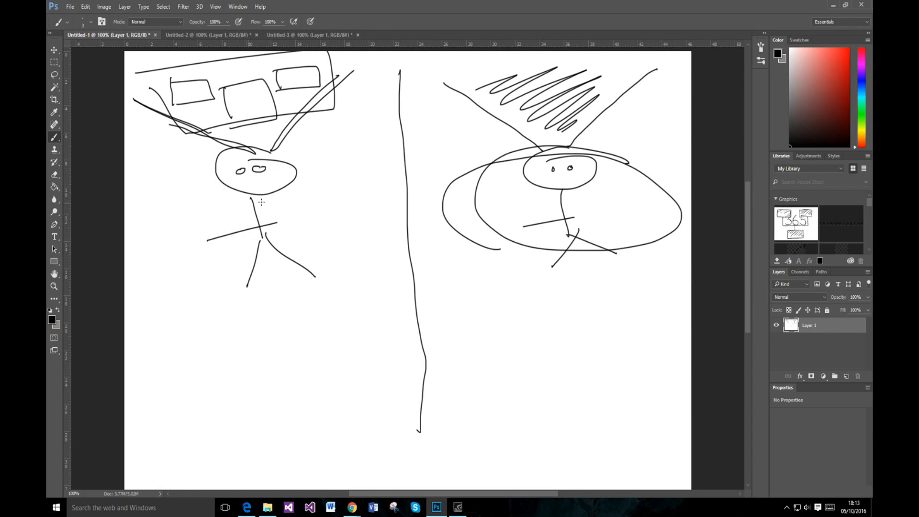
Brush more rings around the right stick figure and switch back to the Adventure Works account in Chrome
mouse_move(505, 231)
left_mouse_down()
mouse_move(452, 194)
mouse_move(440, 222)
left_mouse_up()
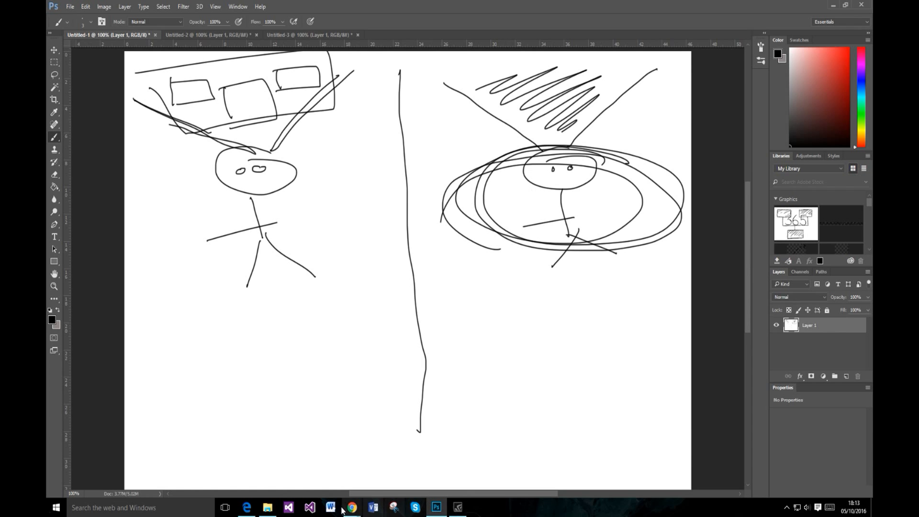
mouse_move(350, 508)
left_click(363, 464)
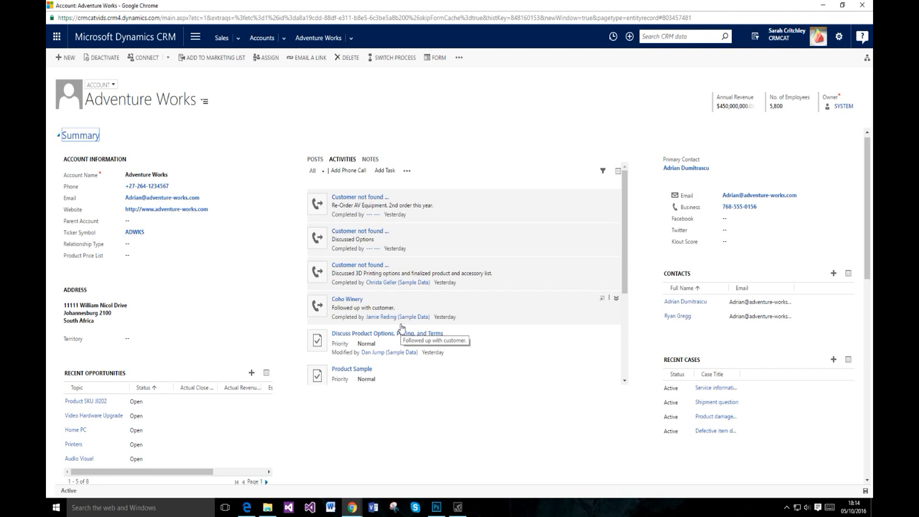
Add the note "Hi i like cats and cake" to the Adventure Works account and save it
left_click(370, 159)
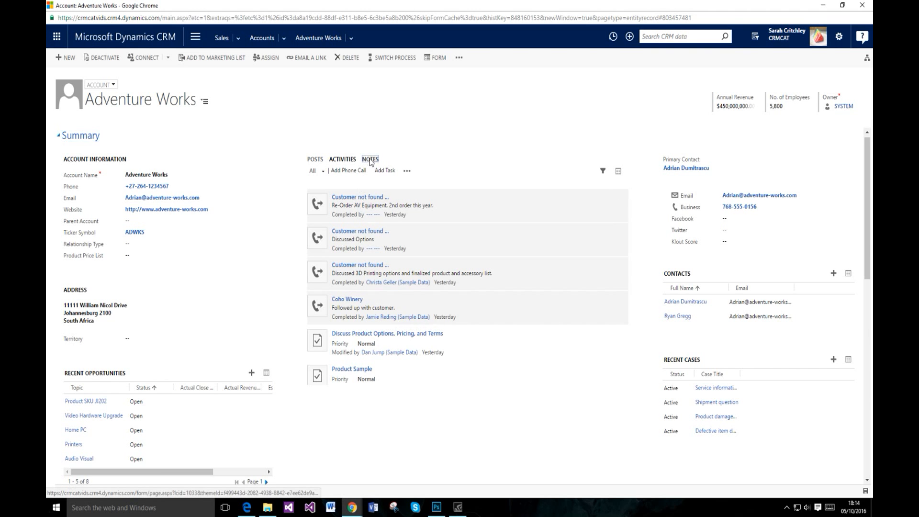
left_click(339, 160)
left_click(370, 159)
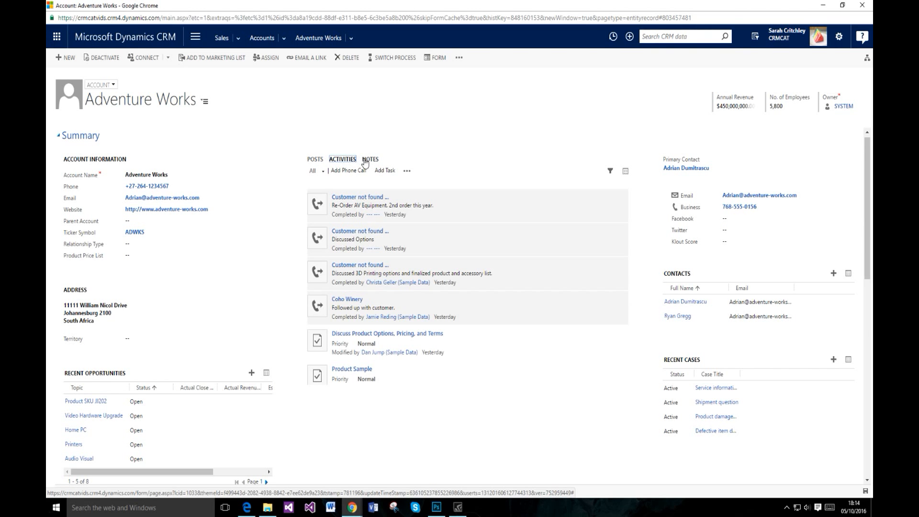
left_click(375, 176)
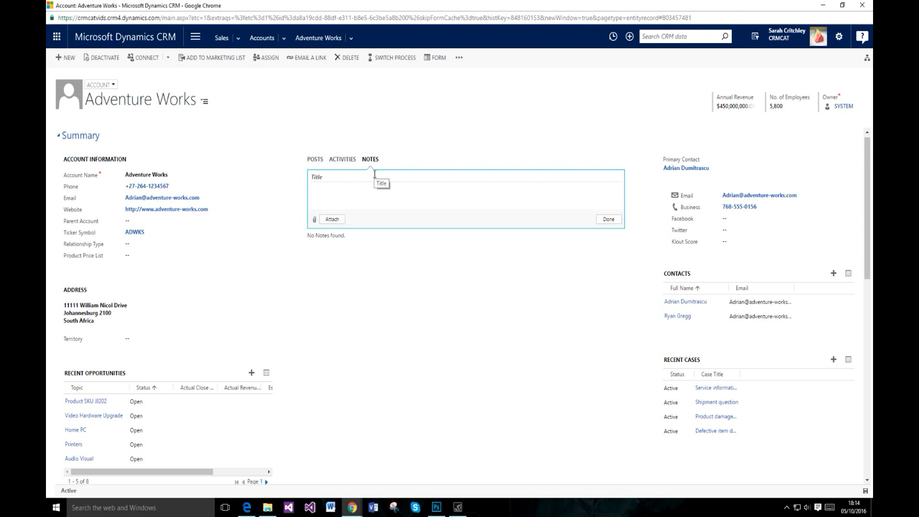
left_click(385, 194)
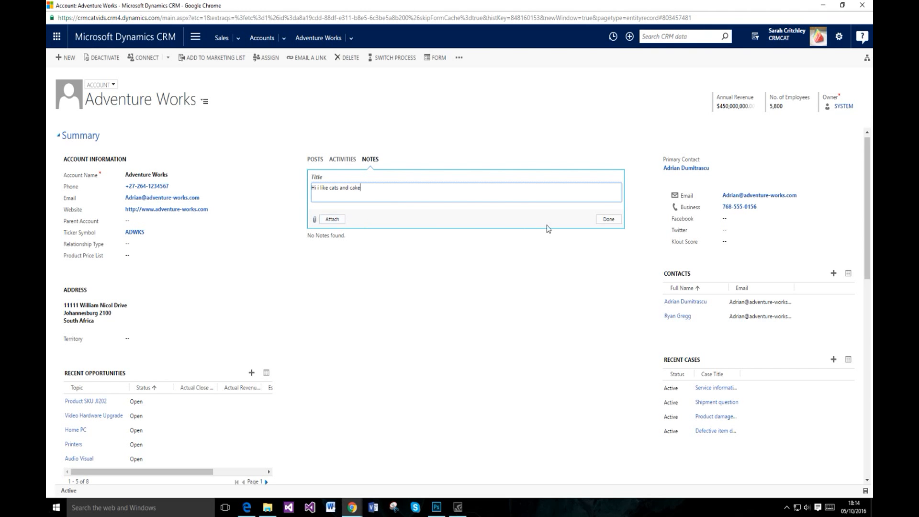
left_click(608, 219)
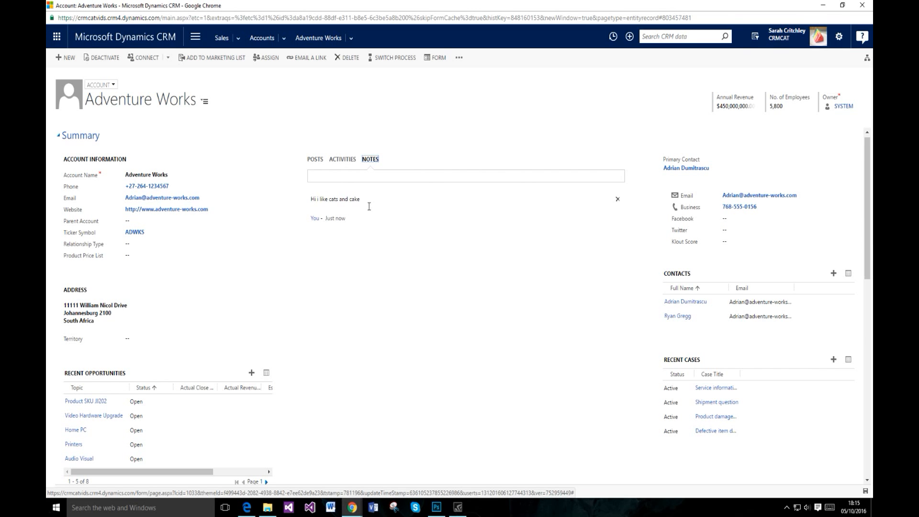
View the account's activities and additional activity types, and review the rest of the account form
left_click(343, 159)
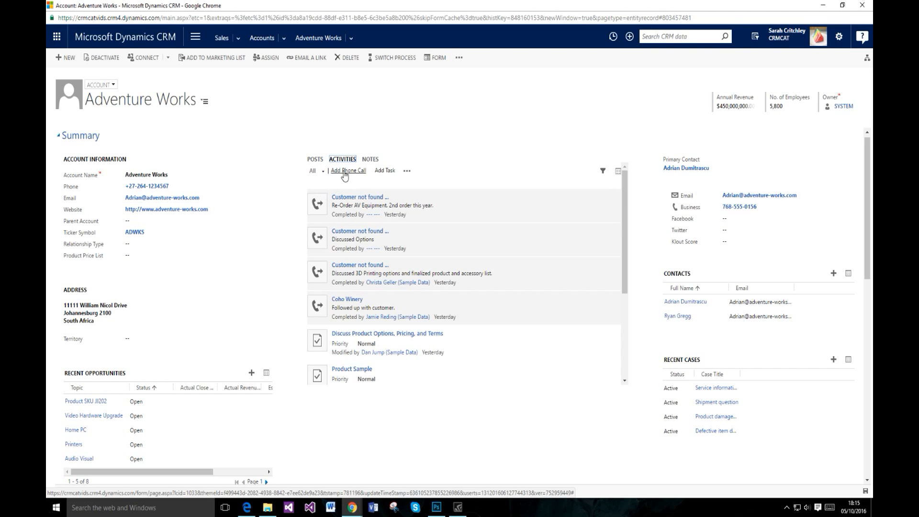
left_click(407, 171)
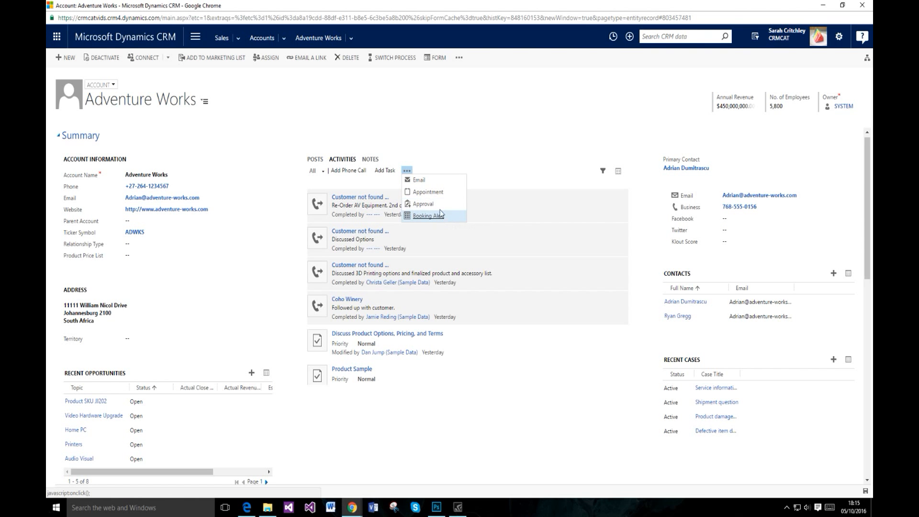
scroll(410, 413, "down", 4)
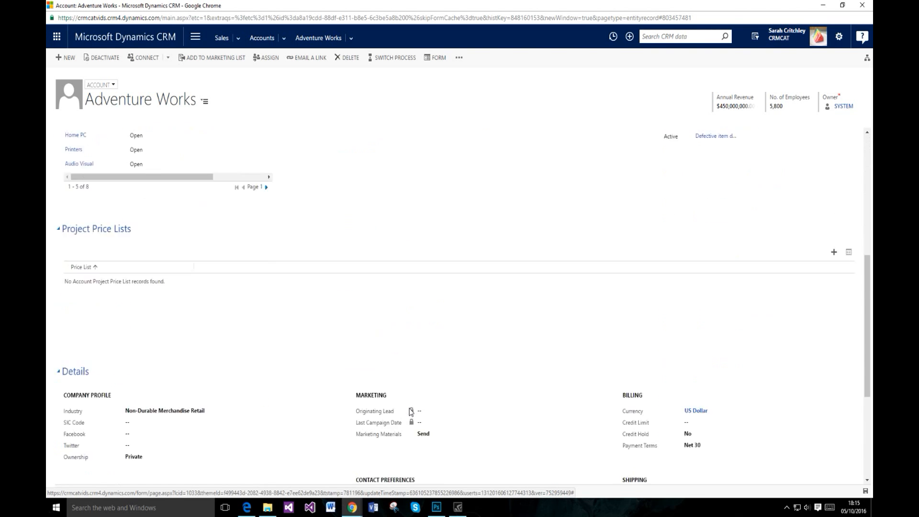
scroll(411, 413, "down", 5)
scroll(199, 349, "up", 9)
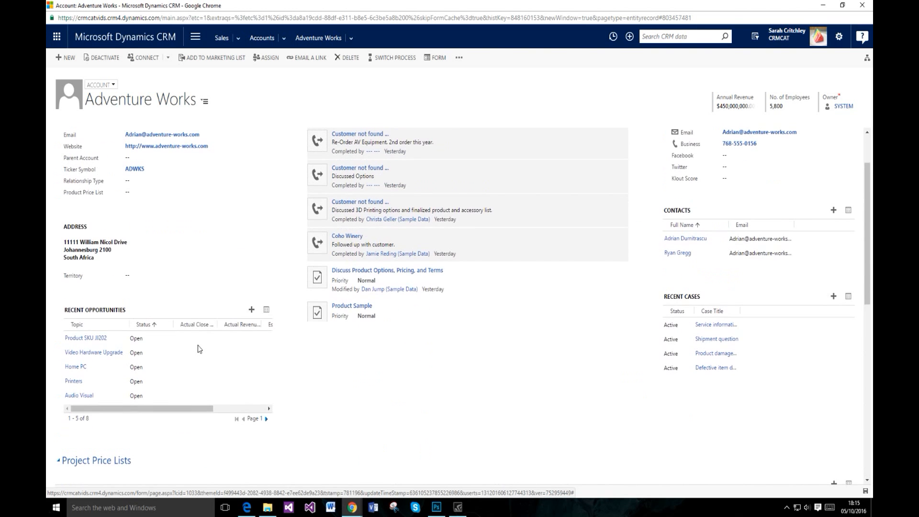
scroll(199, 349, "up", 2)
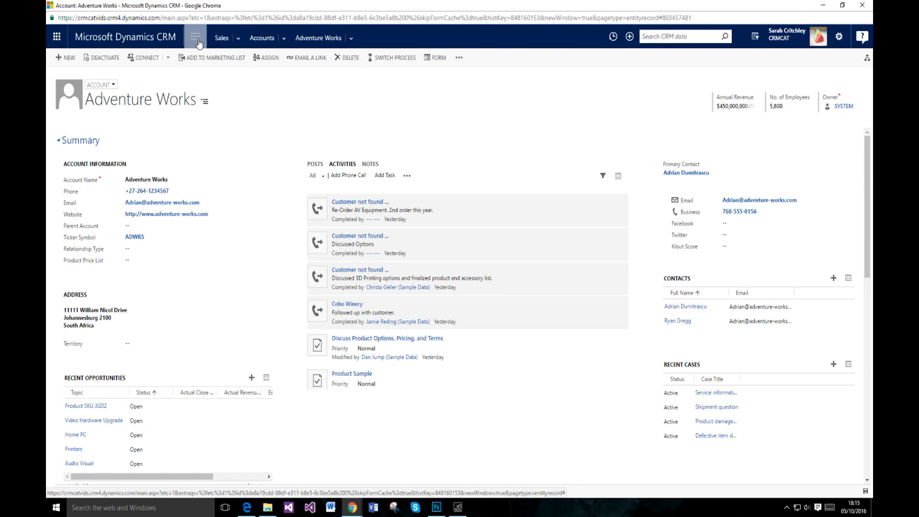
left_click(197, 40)
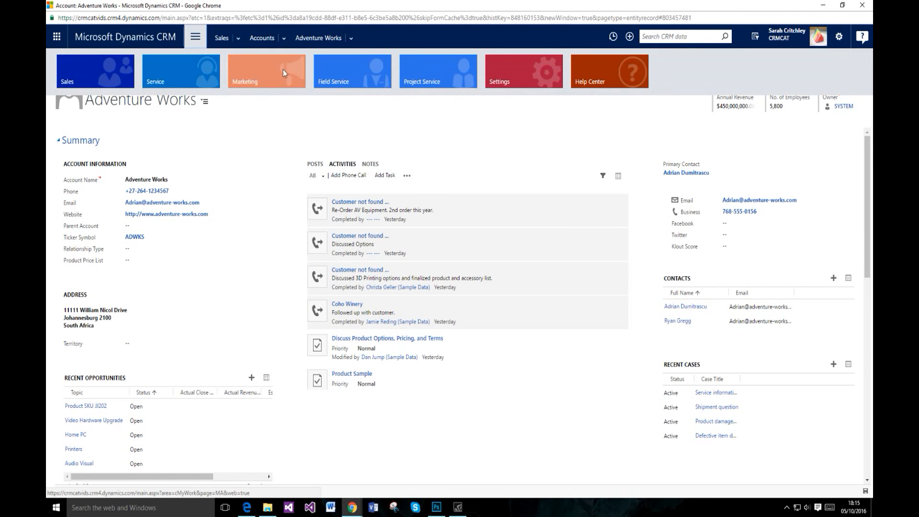
left_click(510, 132)
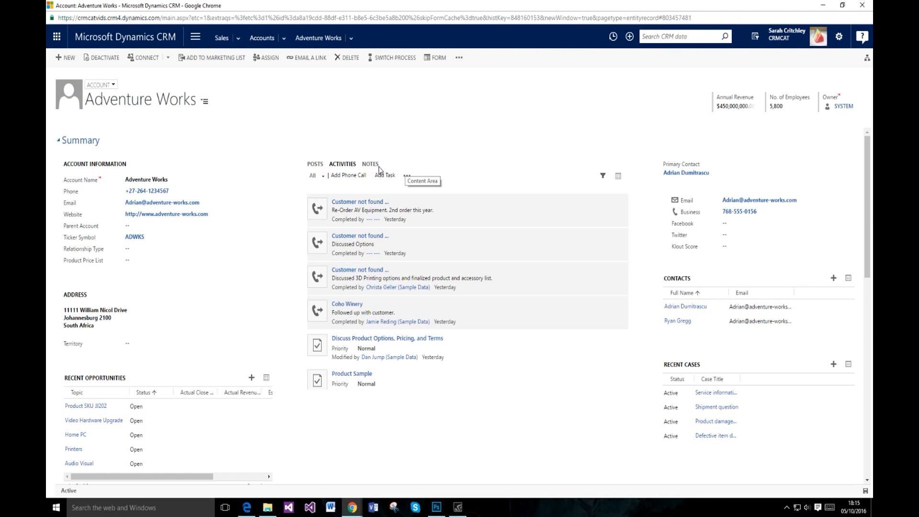
Show the additional activity types, and list the status filter options for the account's activities
left_click(407, 175)
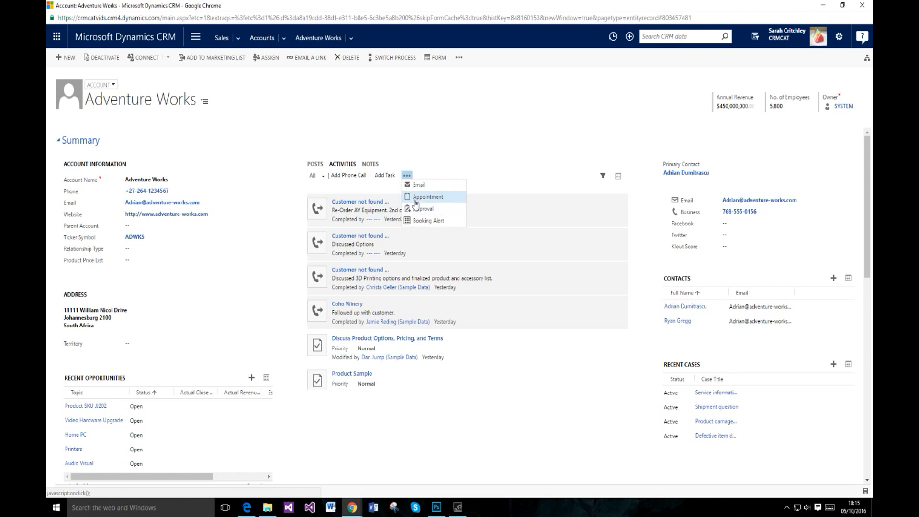
left_click(366, 181)
left_click(321, 179)
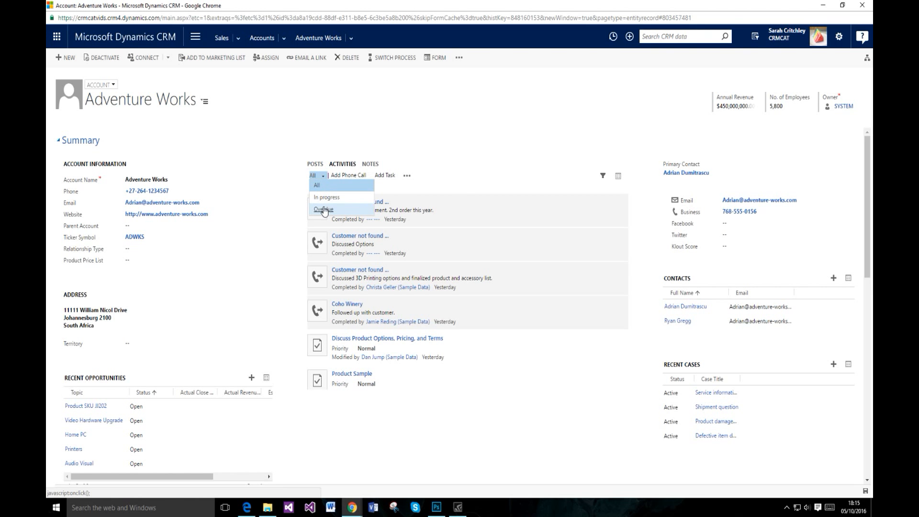
Show the activity type filter options, and view the account's full associated activity list before returning to the Adventure Works form
left_click(457, 194)
left_click(603, 175)
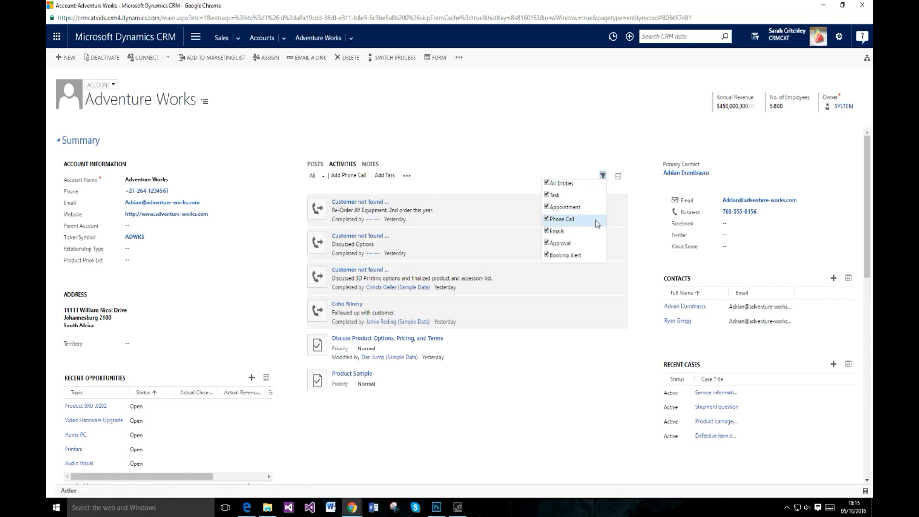
left_click(547, 183)
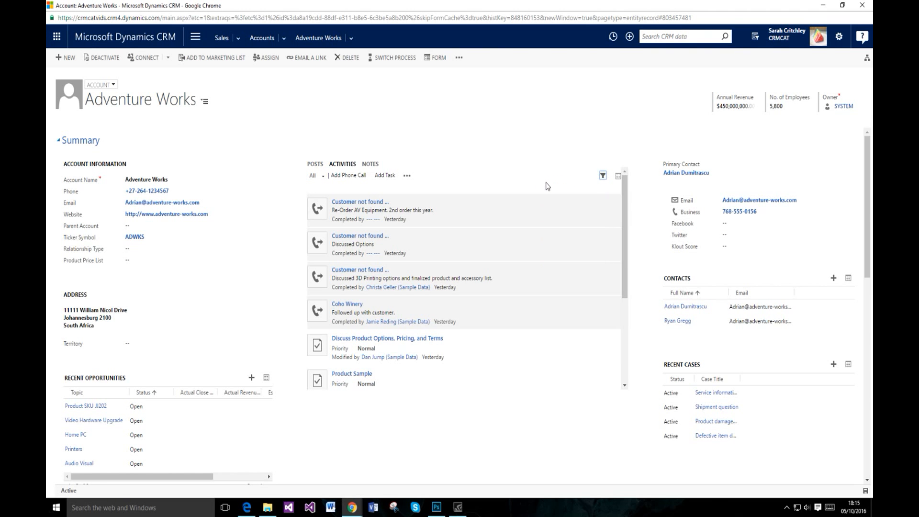
left_click(619, 177)
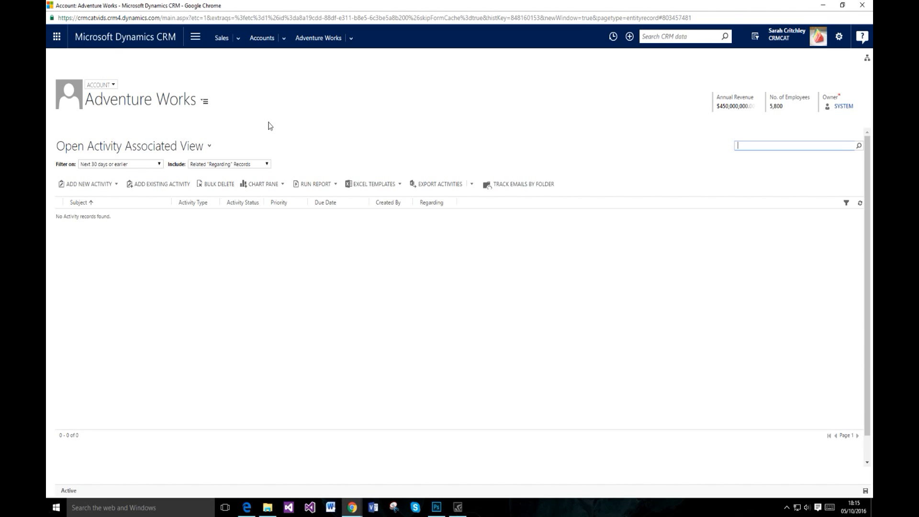
left_click(317, 38)
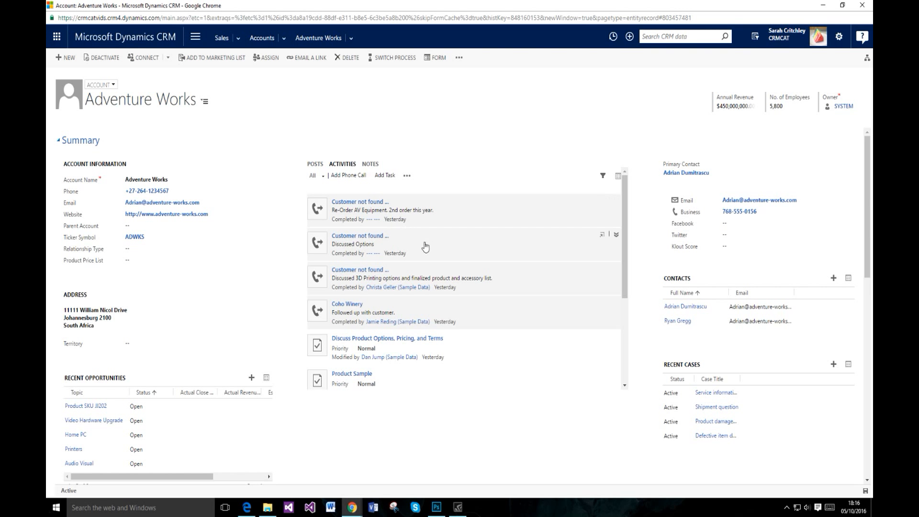
scroll(439, 267, "down", 6)
scroll(440, 267, "up", 4)
scroll(441, 267, "up", 5)
Post "hi i like this account they like cats" on the Adventure Works account, and filter its posts by user posts and auto posts
left_click(316, 165)
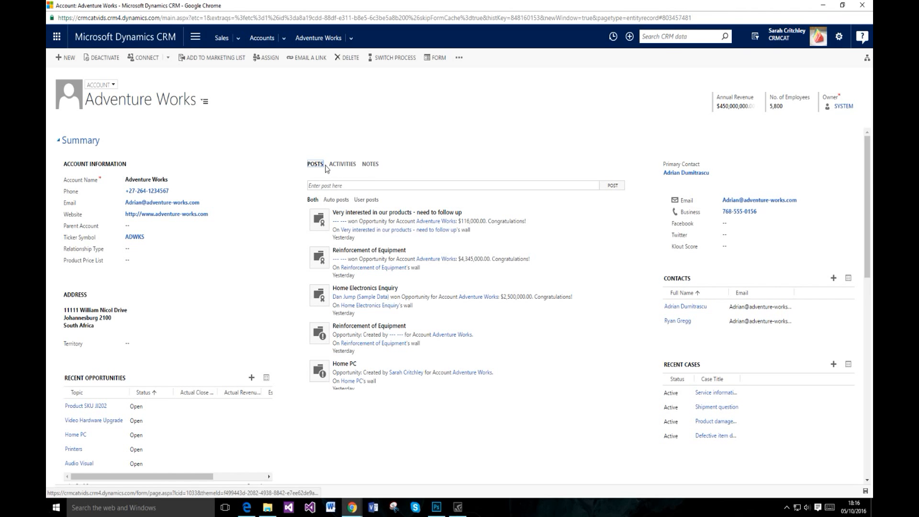
left_click(352, 187)
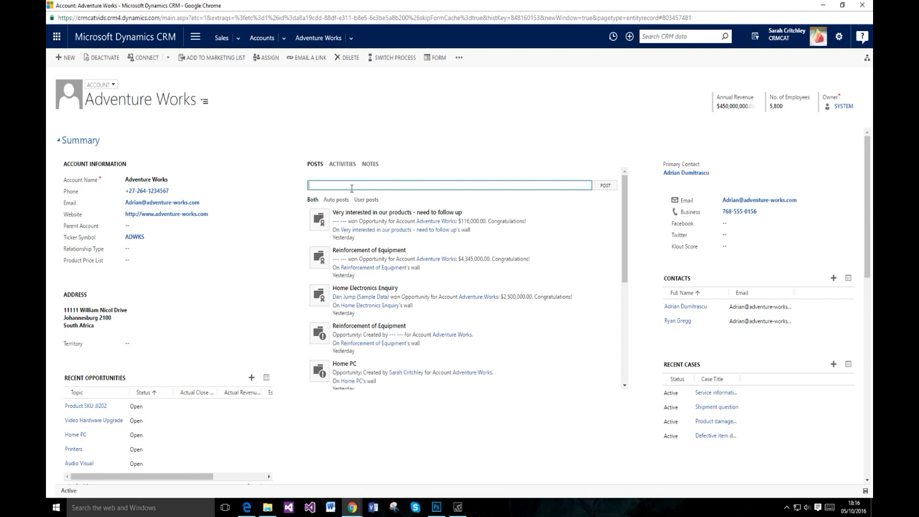
type("i i like this account they like cats")
key("Return")
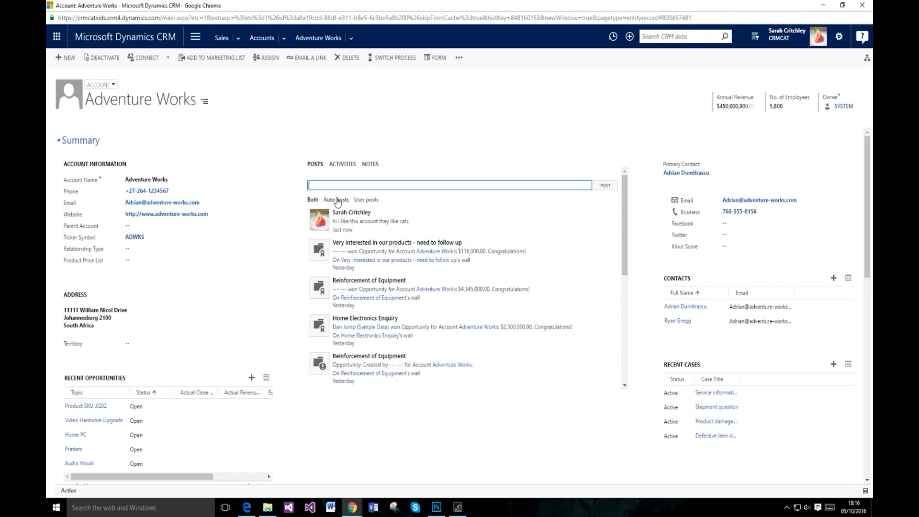
left_click(366, 199)
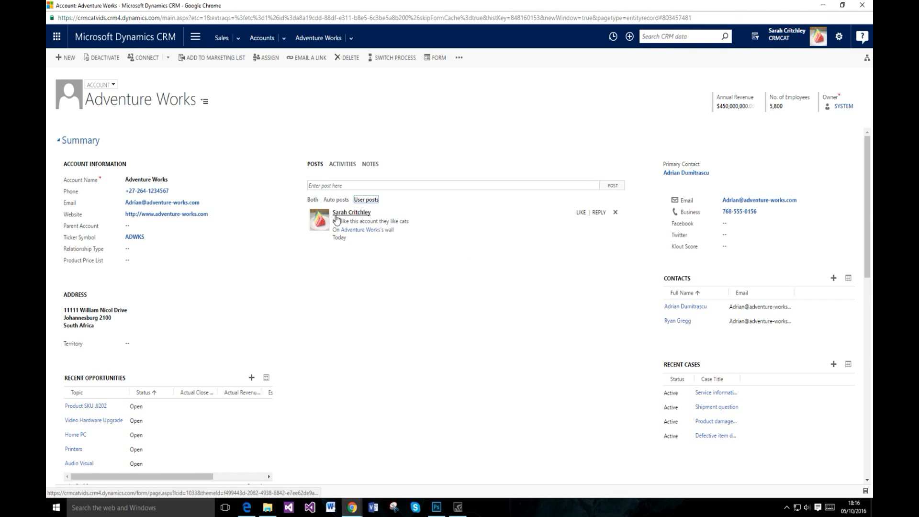
left_click(338, 201)
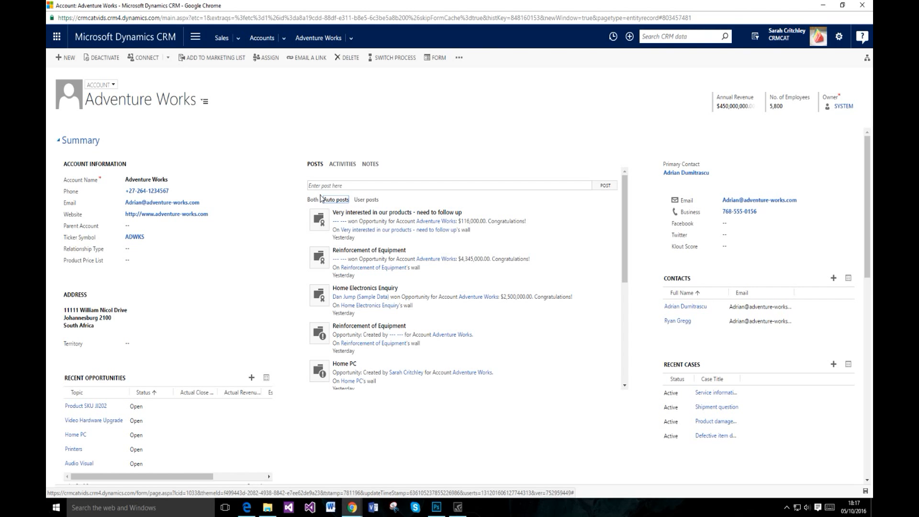
View the Activity Feeds Rules list and the Activity Feeds Configuration list in the Settings area
left_click(196, 38)
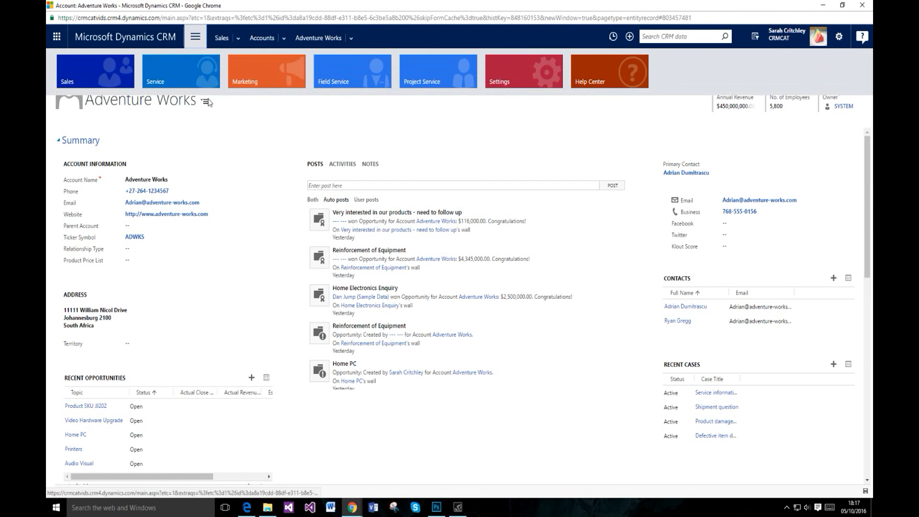
left_click(528, 80)
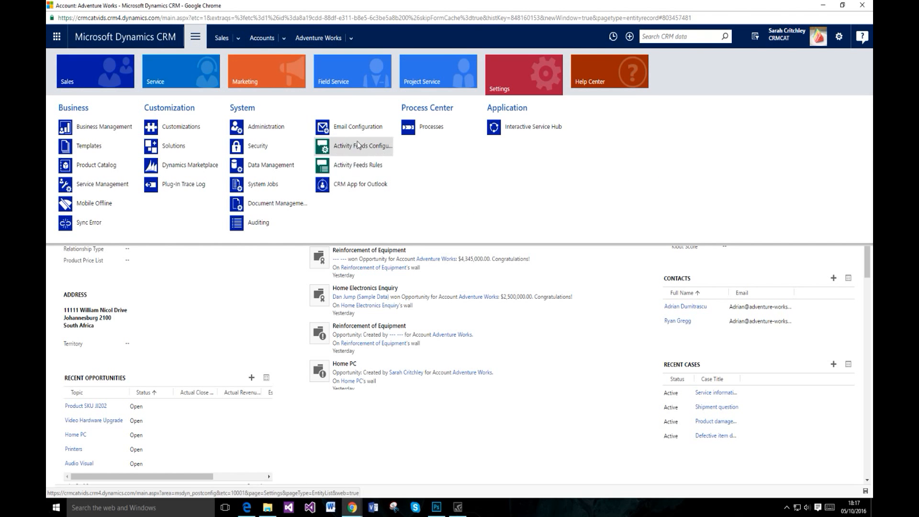
left_click(359, 166)
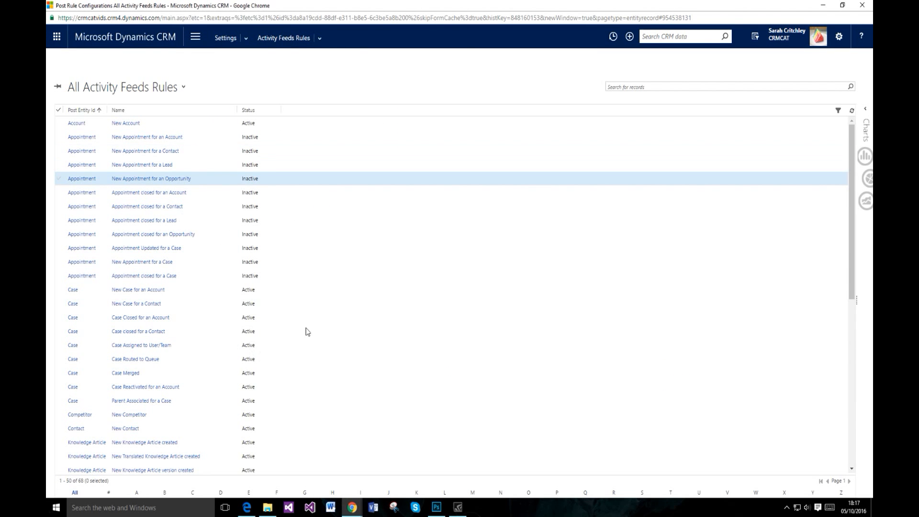
left_click(226, 38)
left_click(356, 100)
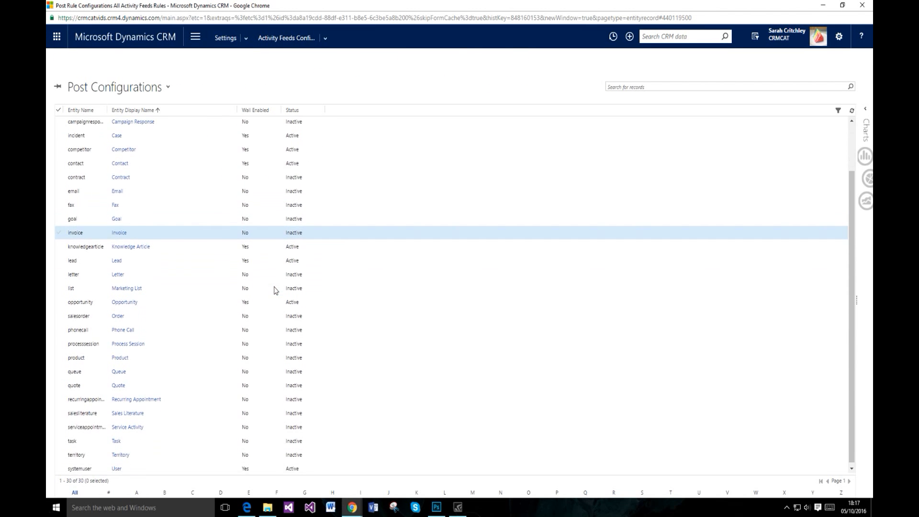
scroll(275, 287, "up", 2)
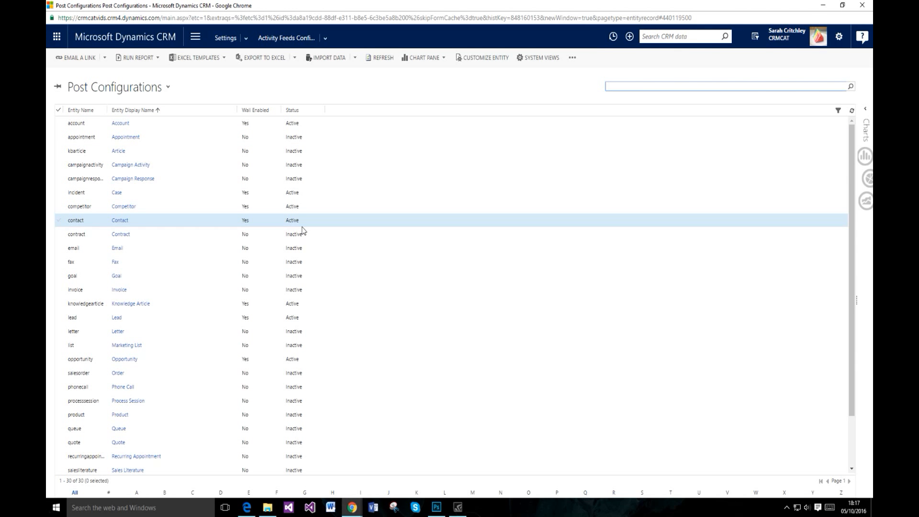
Reopen the Adventure Works account from the recently viewed records and show its posts
left_click(194, 38)
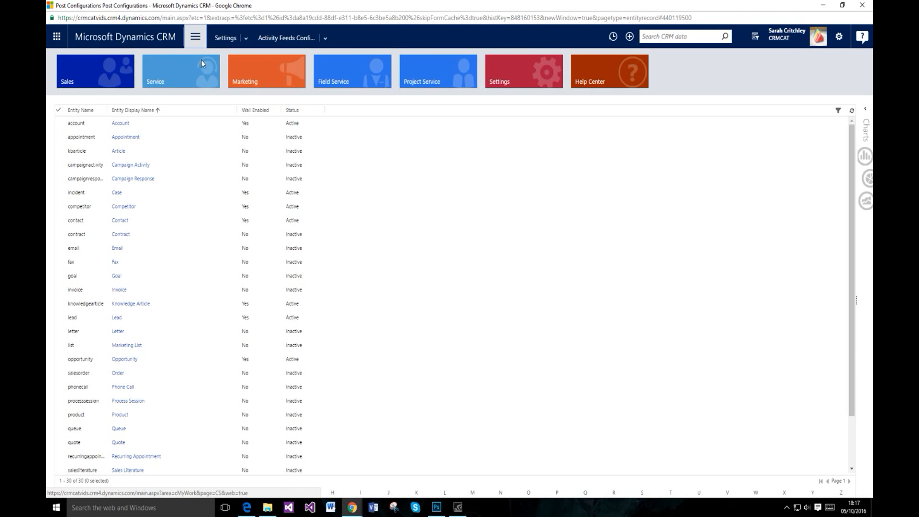
left_click(615, 40)
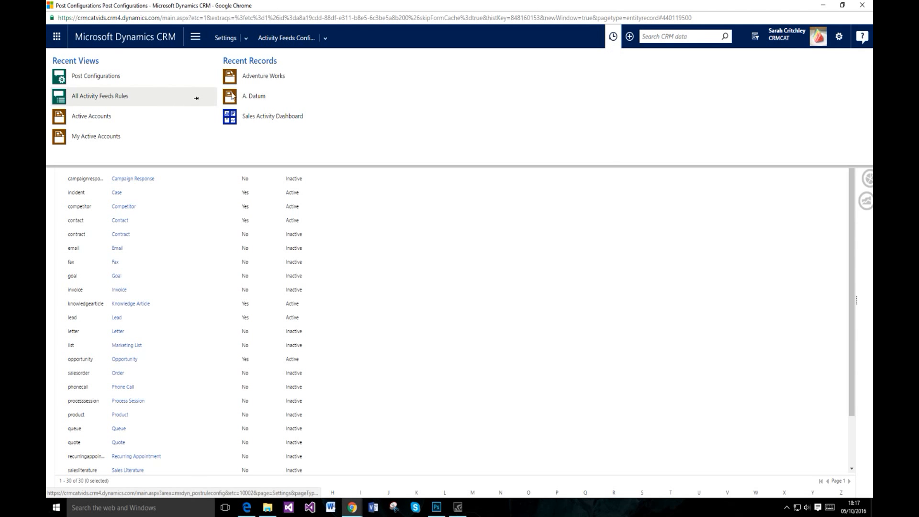
left_click(274, 78)
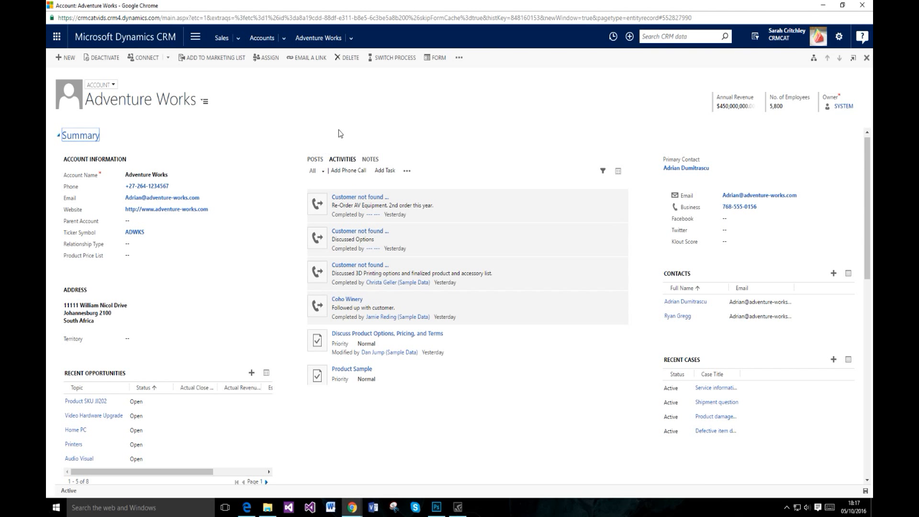
left_click(321, 158)
left_click(328, 159)
left_click(324, 160)
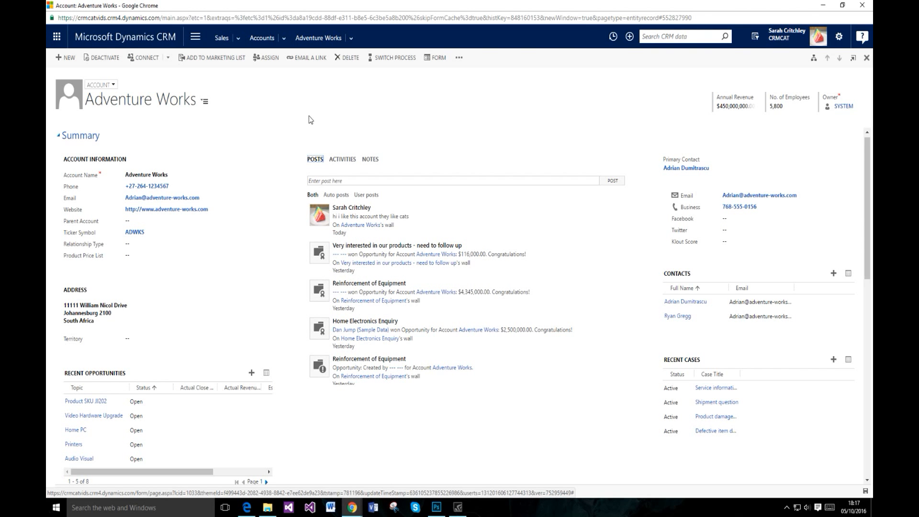
Examine the account's posts, project price lists, and details including company profile, contact preferences, billing and field service information
scroll(330, 287, "down", 5)
scroll(340, 330, "down", 10)
scroll(348, 337, "up", 10)
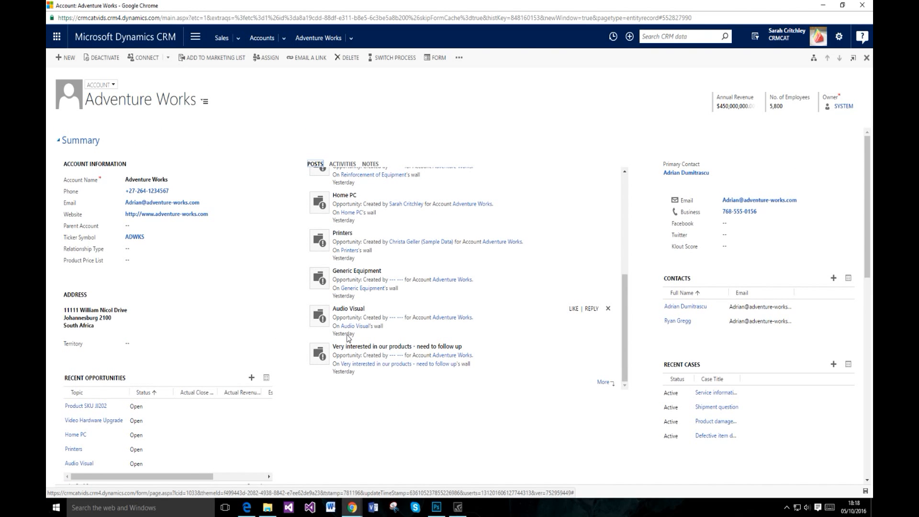
scroll(348, 338, "down", 10)
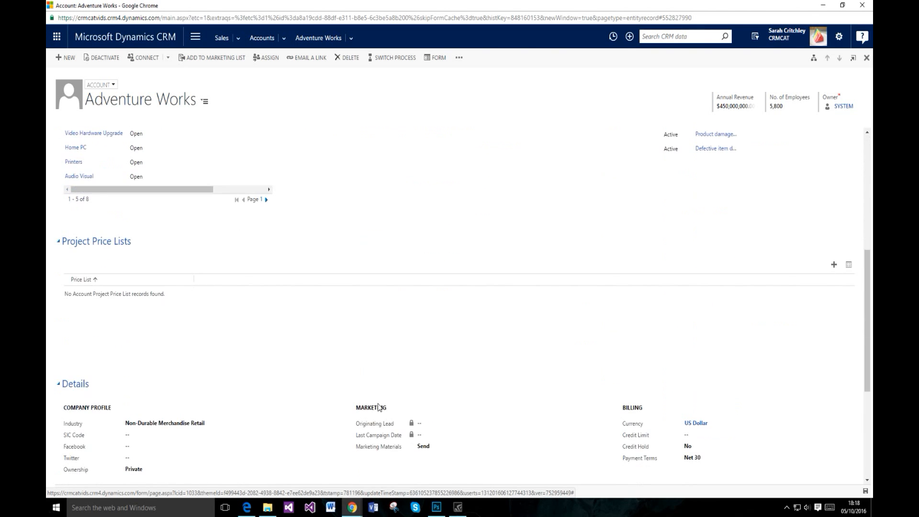
scroll(279, 291, "up", 4)
scroll(280, 290, "down", 4)
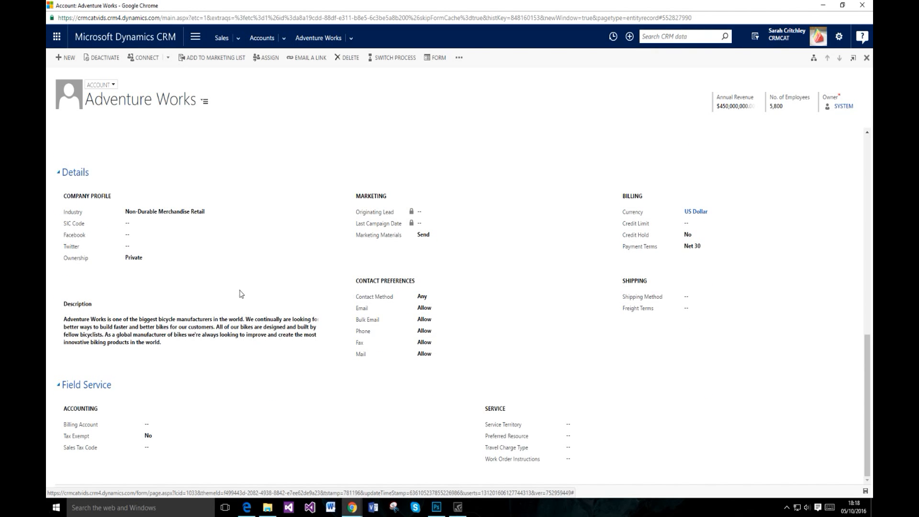
scroll(433, 360, "up", 4)
scroll(433, 359, "down", 4)
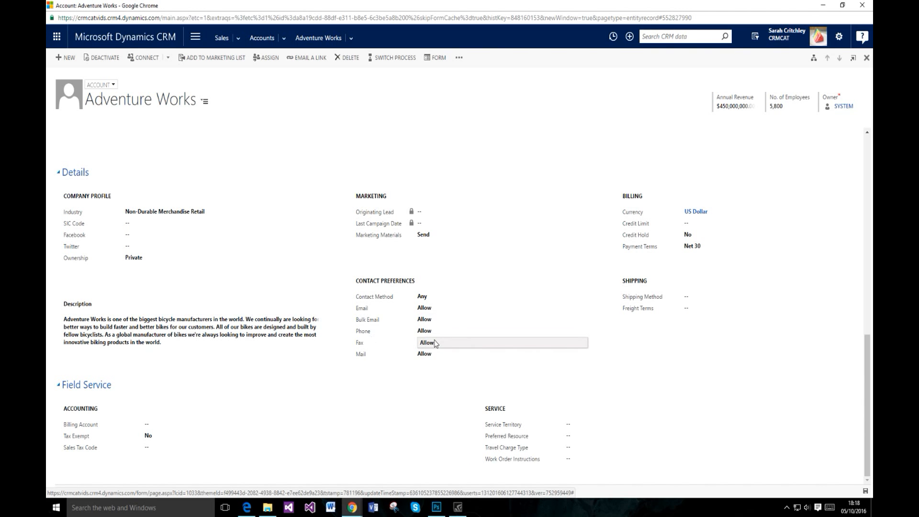
scroll(320, 317, "up", 10)
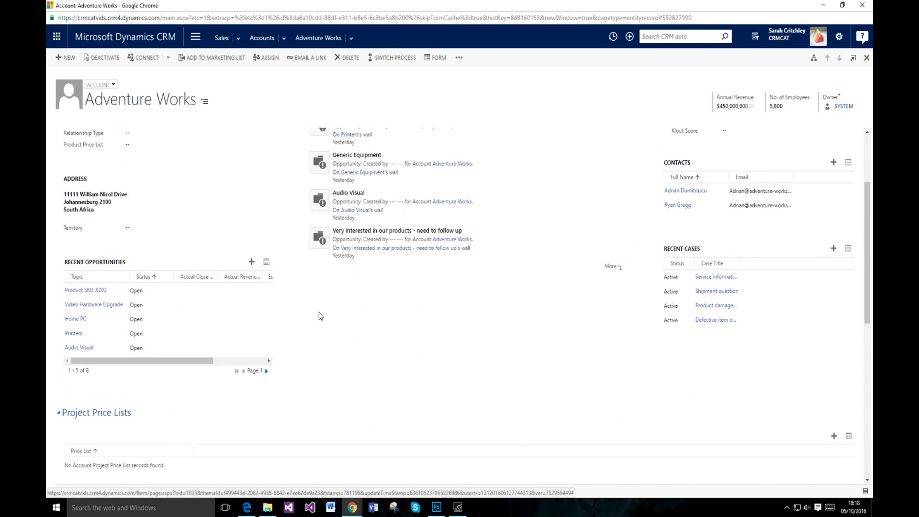
scroll(320, 317, "up", 5)
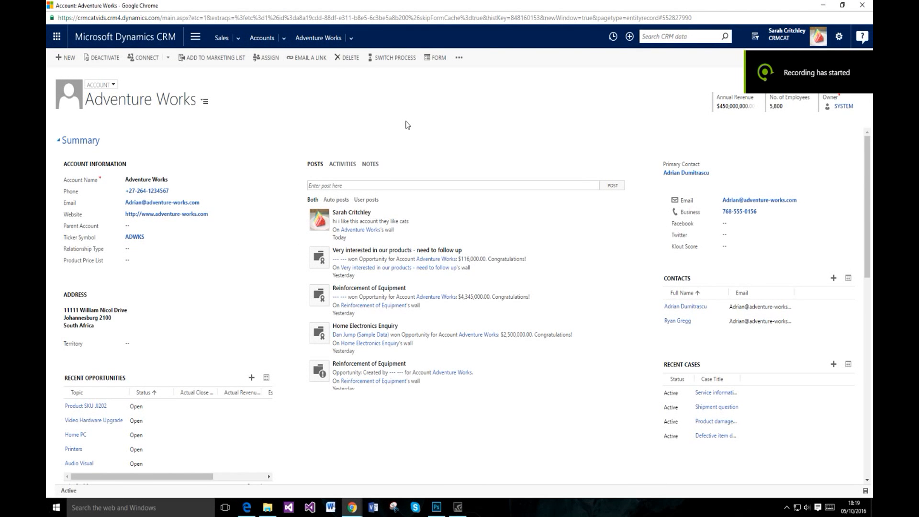
Open the account's primary contact record, and show the navigation options of the Marketing area
left_click(686, 176)
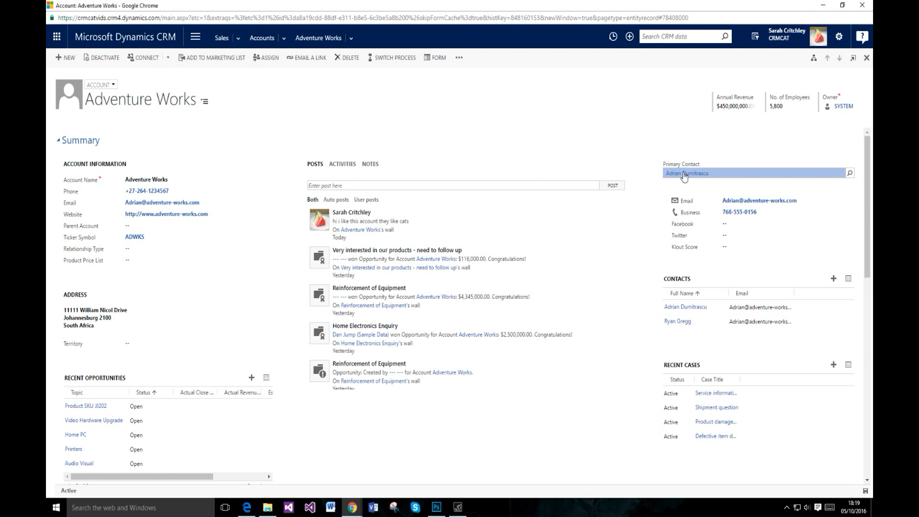
left_click(684, 174)
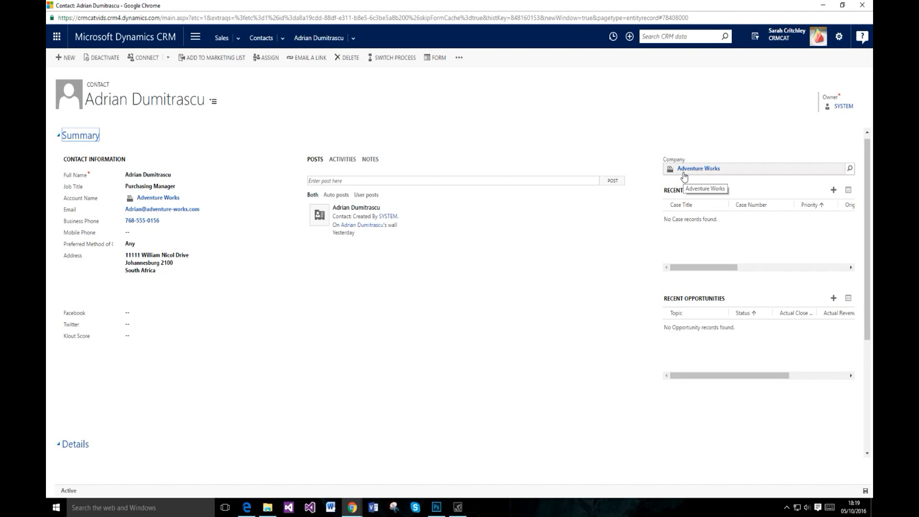
left_click(196, 37)
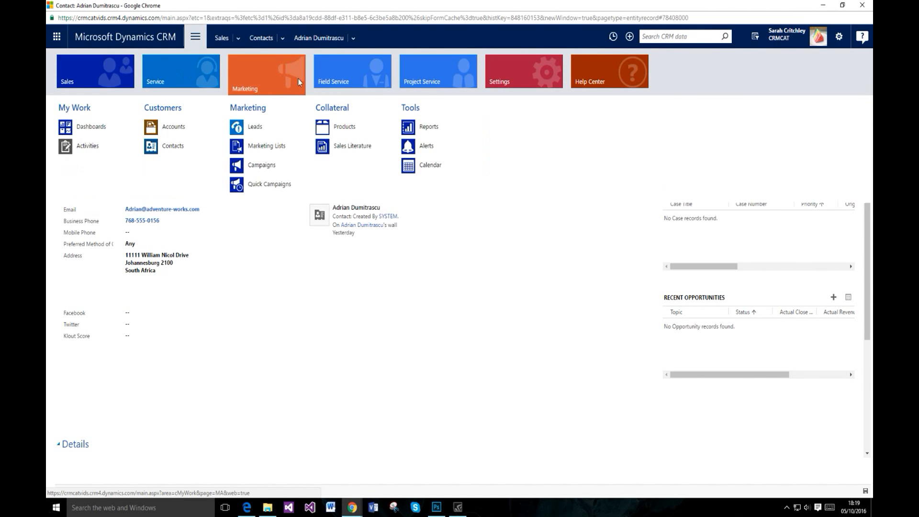
mouse_move(352, 78)
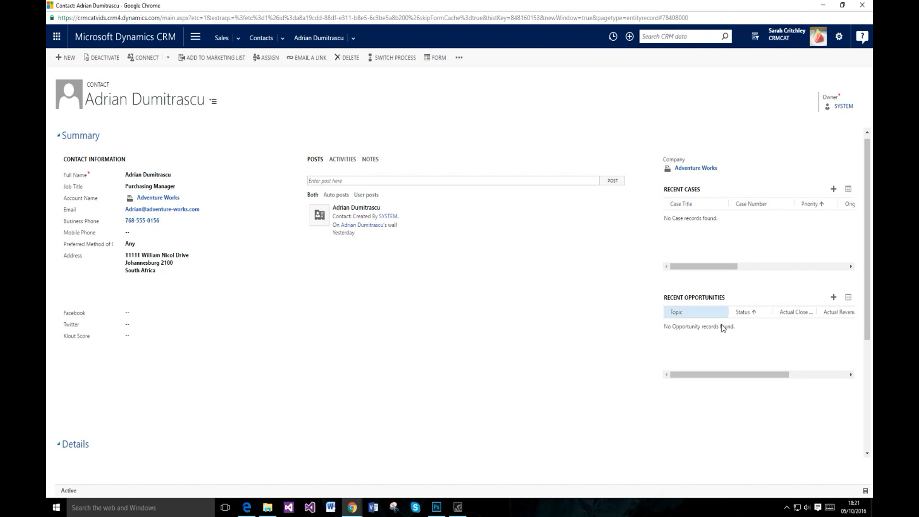
Review the contact's summary and details sections, including address, personal information, marketing and contact preferences
scroll(470, 287, "down", 3)
scroll(470, 287, "up", 3)
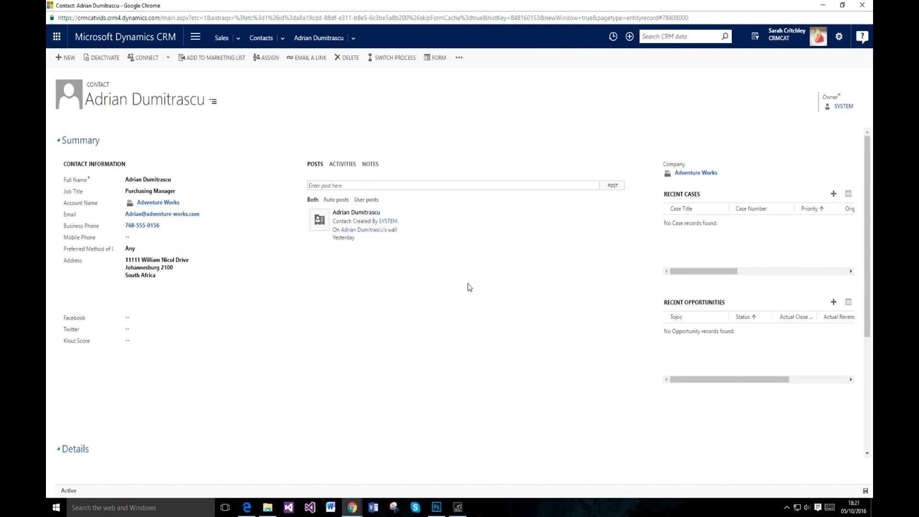
scroll(469, 287, "down", 3)
scroll(469, 286, "up", 3)
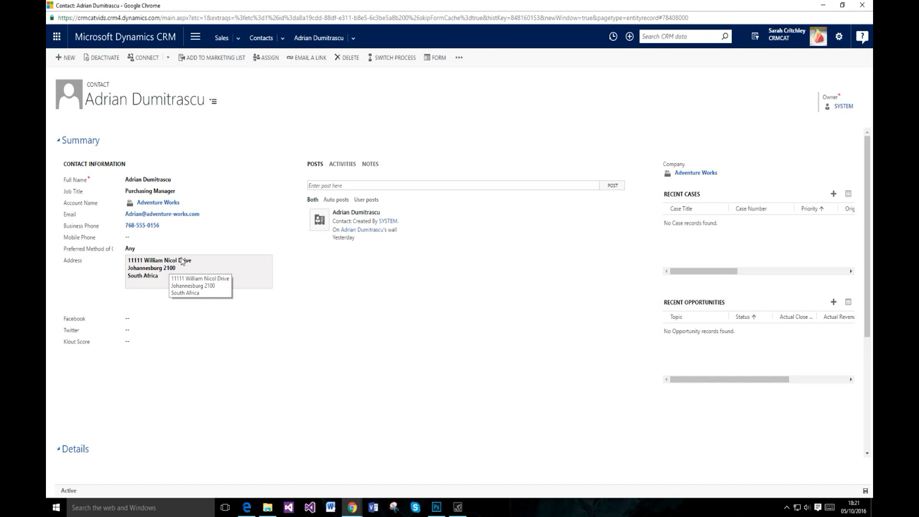
scroll(293, 316, "down", 4)
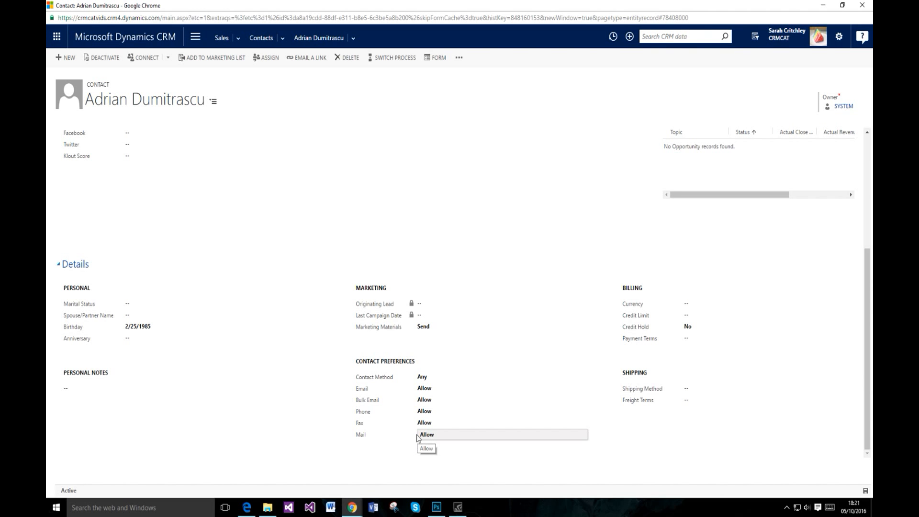
scroll(418, 437, "up", 4)
View the contact's posts, activities and notes in turn, ending on the notes
left_click(342, 164)
left_click(373, 164)
left_click(315, 164)
left_click(343, 164)
left_click(370, 164)
left_click(343, 164)
left_click(315, 164)
left_click(336, 166)
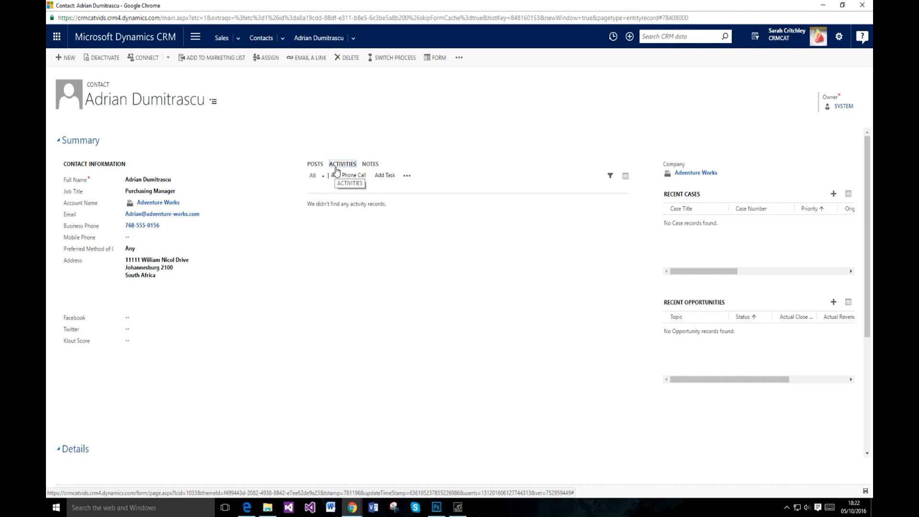
left_click(371, 166)
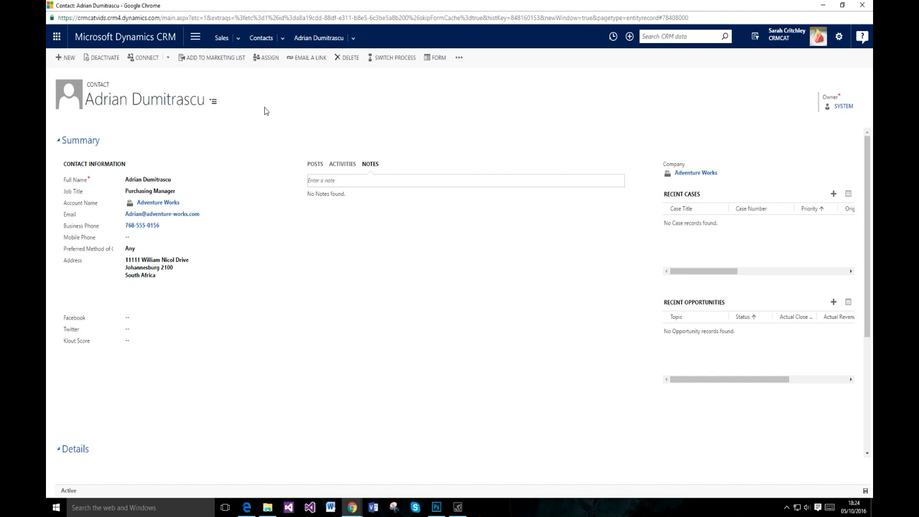
Open the "Interested in our newer offerings" opportunity from the Sales area's list of open opportunities
left_click(195, 37)
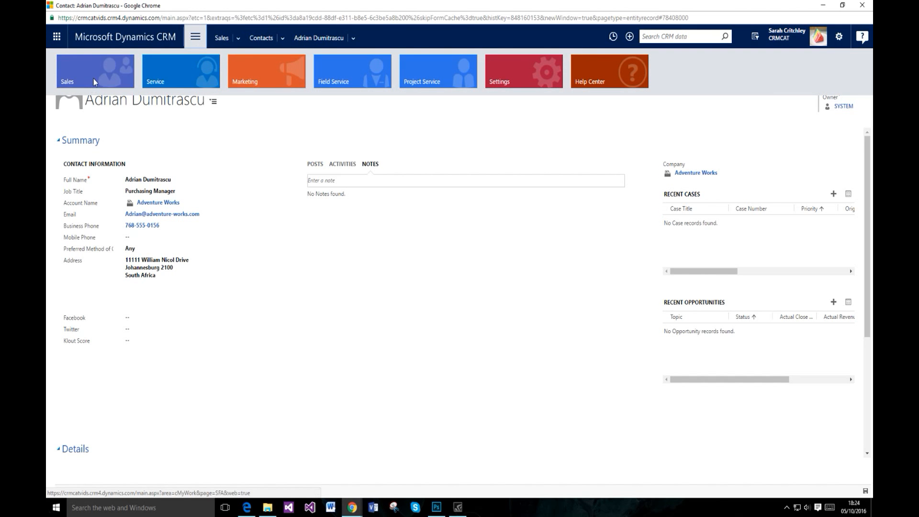
left_click(104, 87)
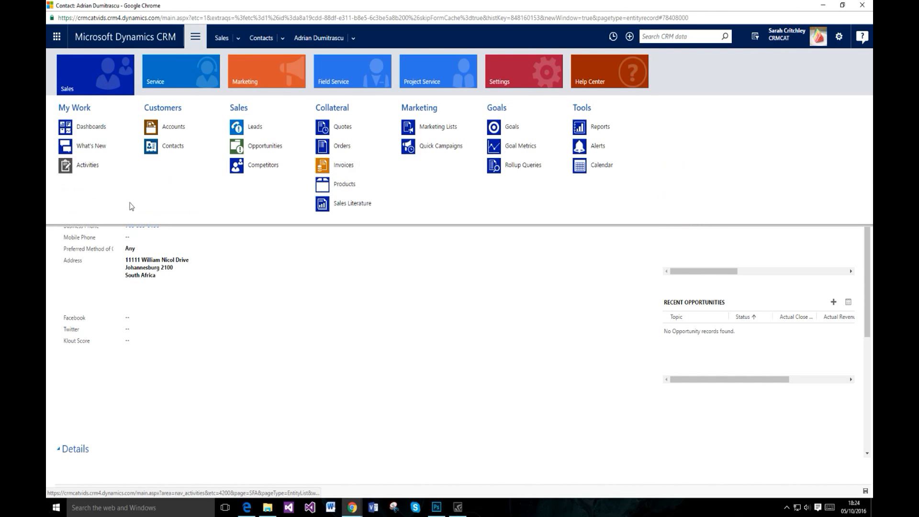
left_click(268, 153)
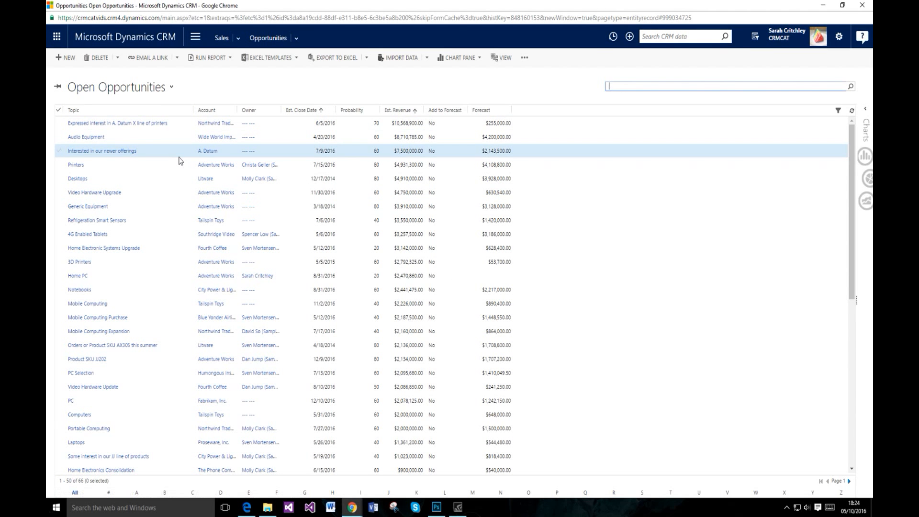
left_click(137, 151)
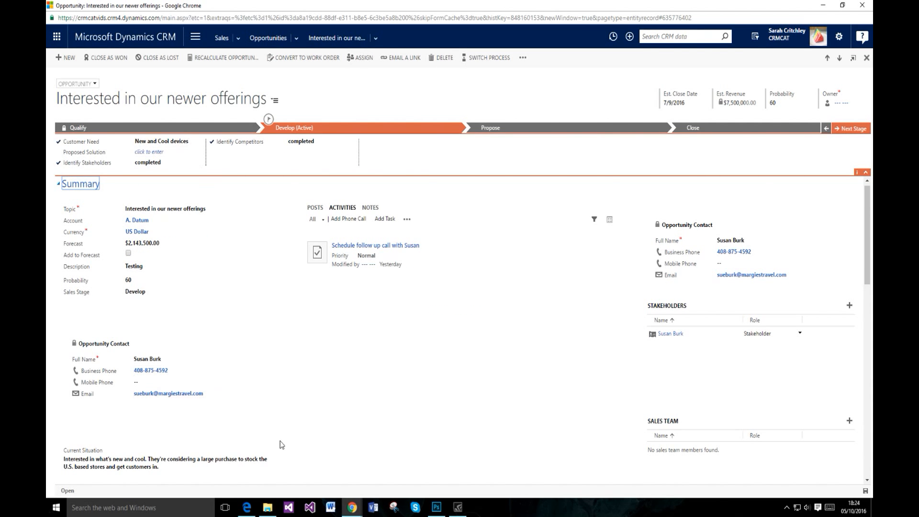
Review the opportunity's summary, customer need, competitors and product line items sections
scroll(282, 448, "down", 10)
scroll(268, 429, "up", 3)
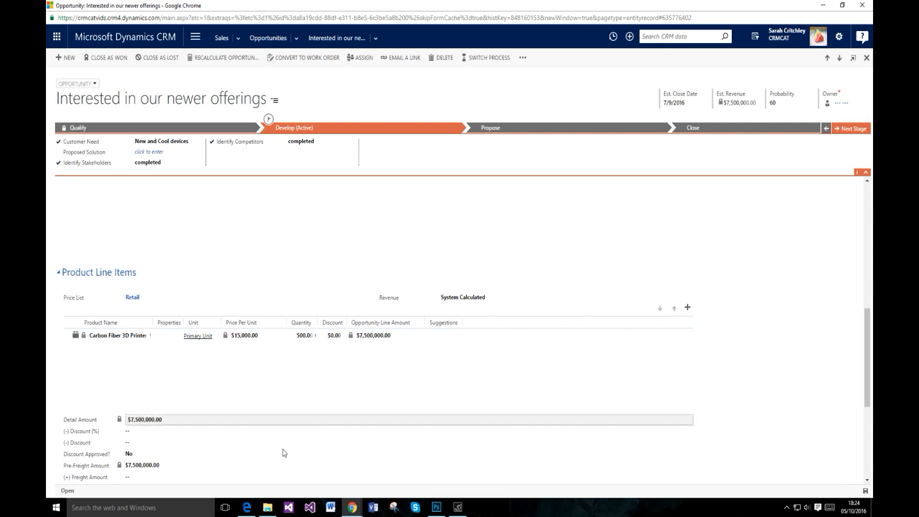
scroll(236, 437, "up", 7)
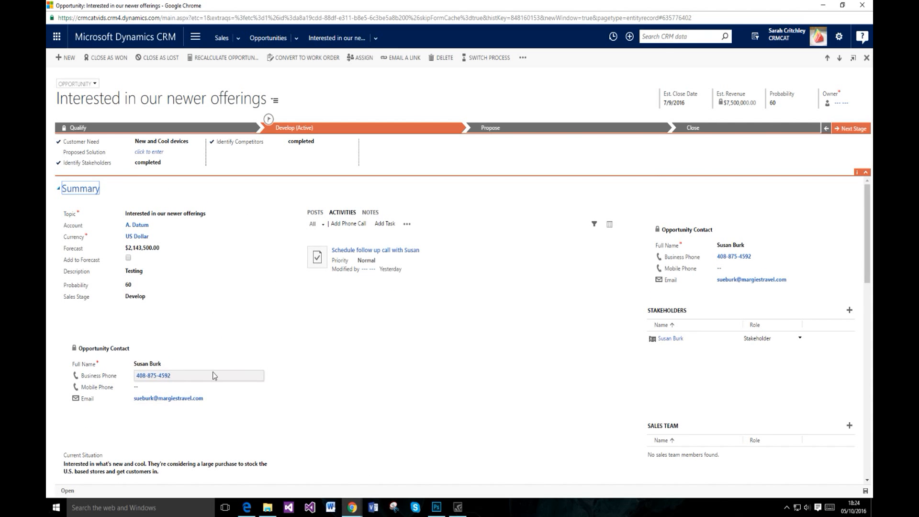
scroll(200, 327, "down", 7)
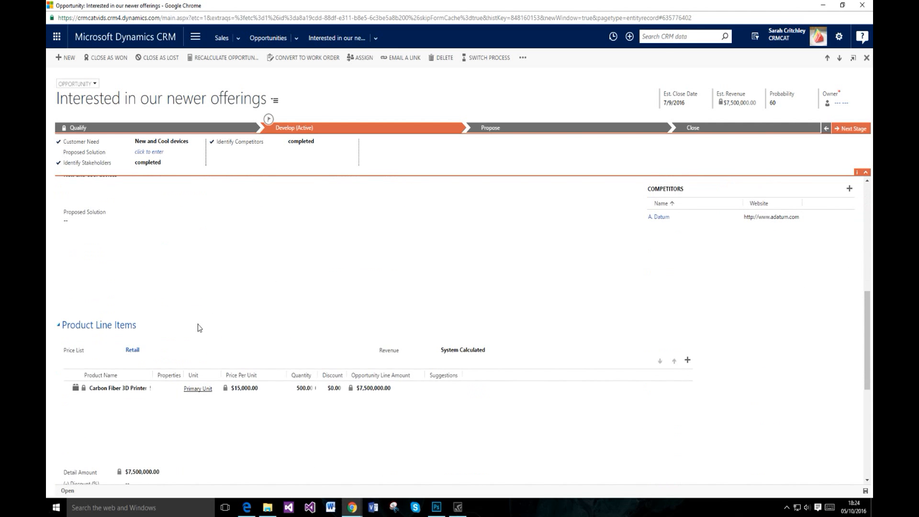
scroll(187, 329, "up", 1)
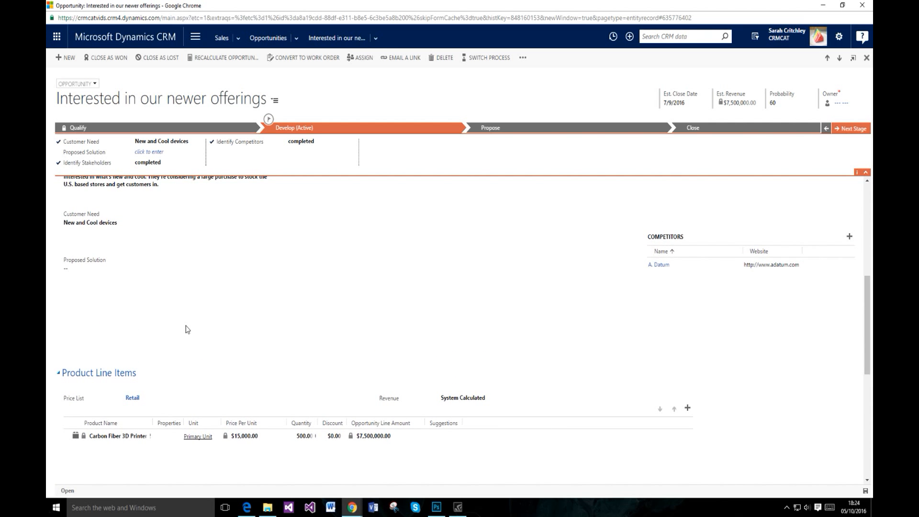
scroll(188, 329, "down", 2)
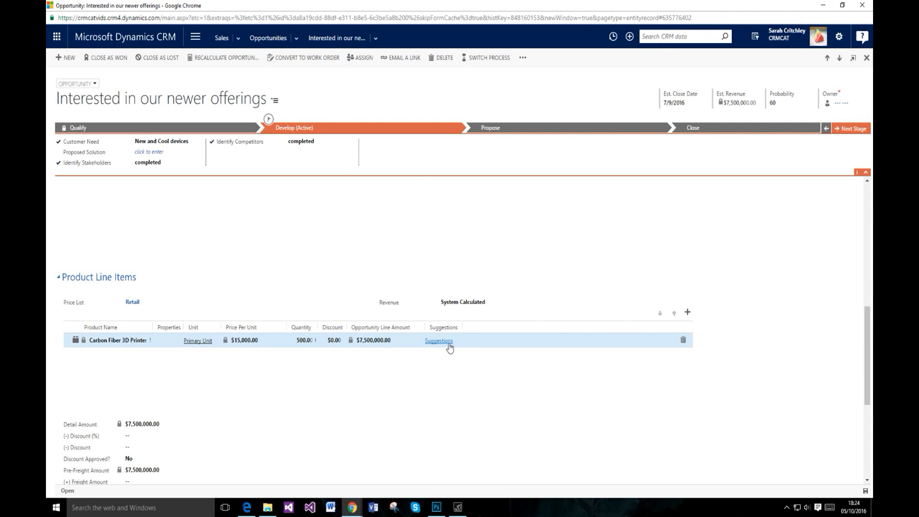
View and close the Carbon Fiber 3D Printer's product suggestions, and recheck the opportunity's summary and product line items
left_click(448, 344)
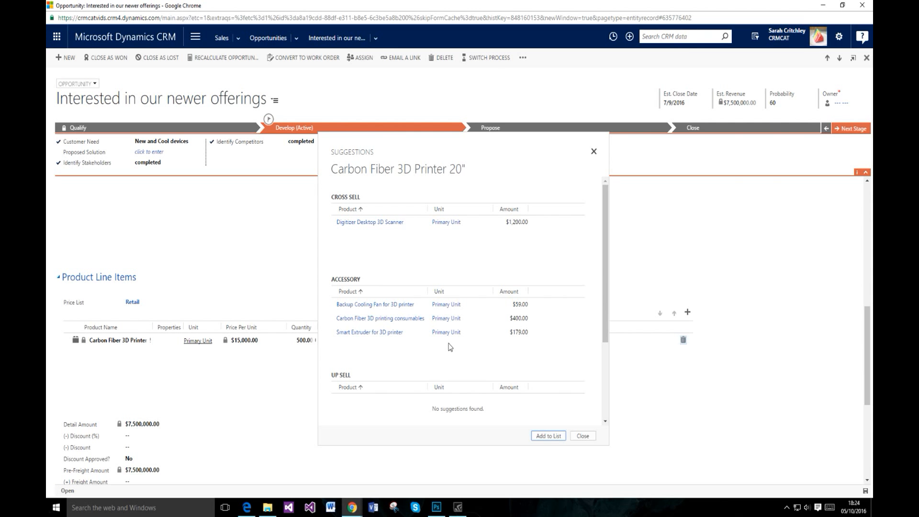
left_click(594, 151)
scroll(556, 359, "up", 10)
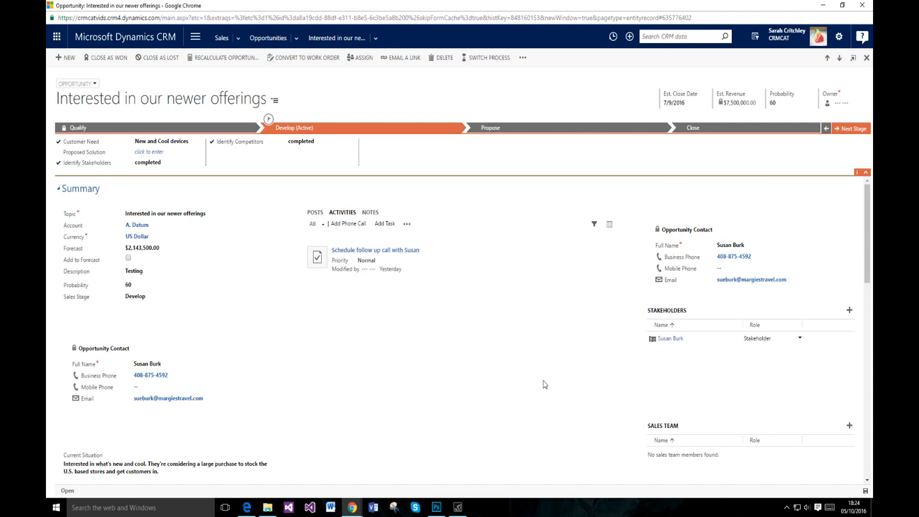
scroll(541, 384, "down", 10)
scroll(364, 287, "up", 5)
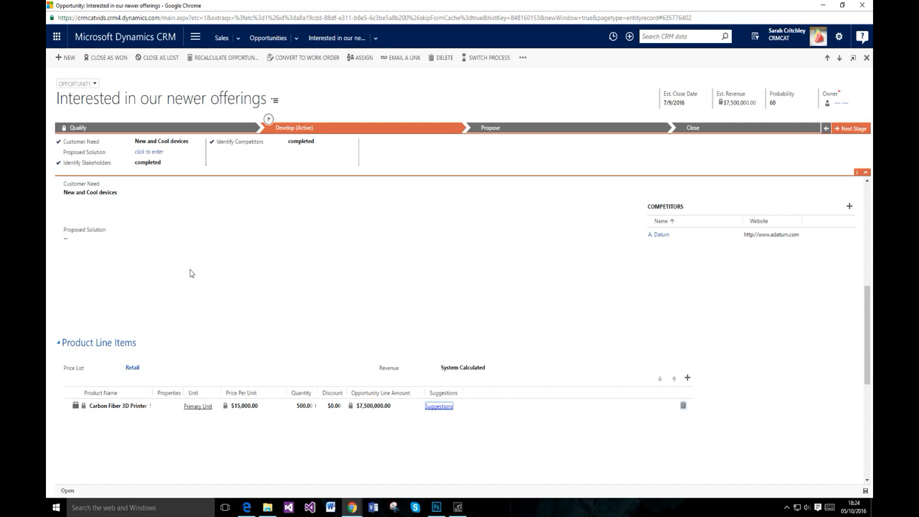
scroll(357, 331, "up", 5)
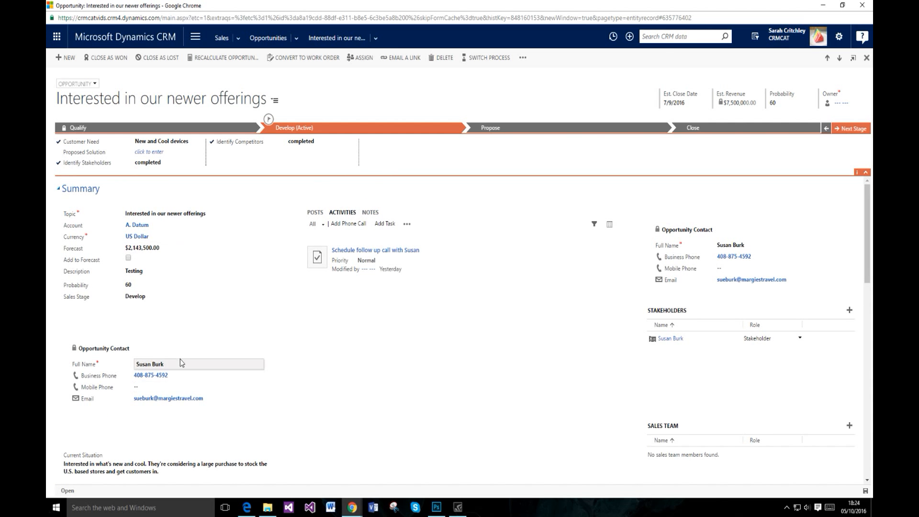
scroll(231, 363, "down", 5)
scroll(231, 363, "down", 2)
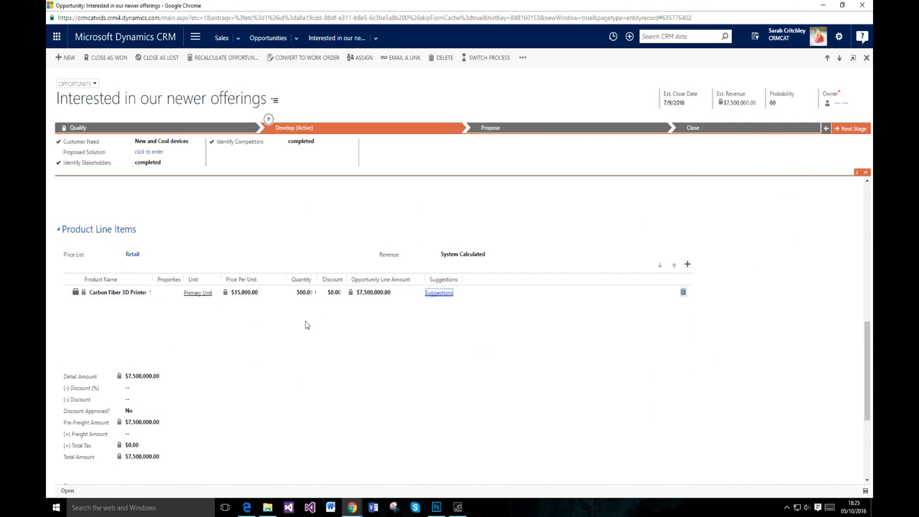
Open the Carbon Fiber 3D Printer's suggestions and examine the cross-sell, accessory, up-sell and substitute sections
left_click(437, 295)
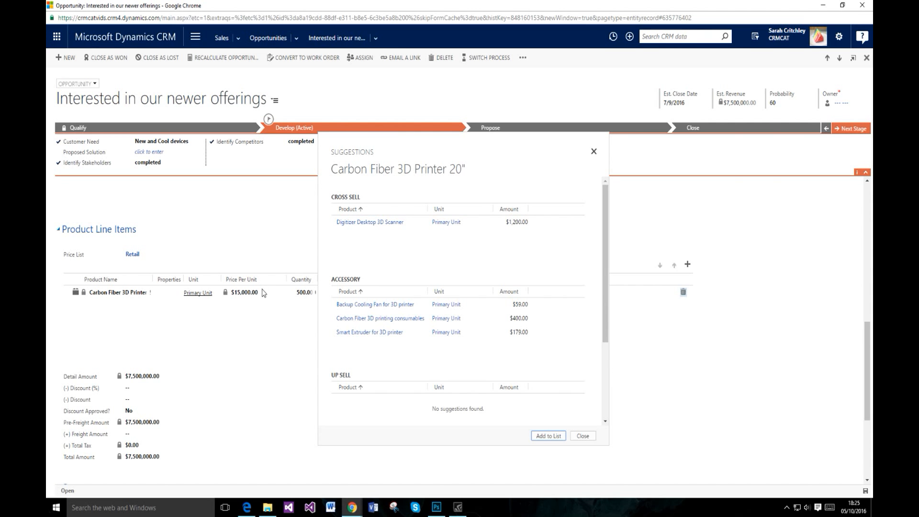
left_click(353, 257)
scroll(404, 376, "down", 2)
scroll(352, 292, "up", 3)
scroll(363, 289, "down", 3)
scroll(359, 289, "up", 3)
scroll(426, 345, "down", 2)
scroll(389, 322, "up", 3)
scroll(395, 256, "down", 3)
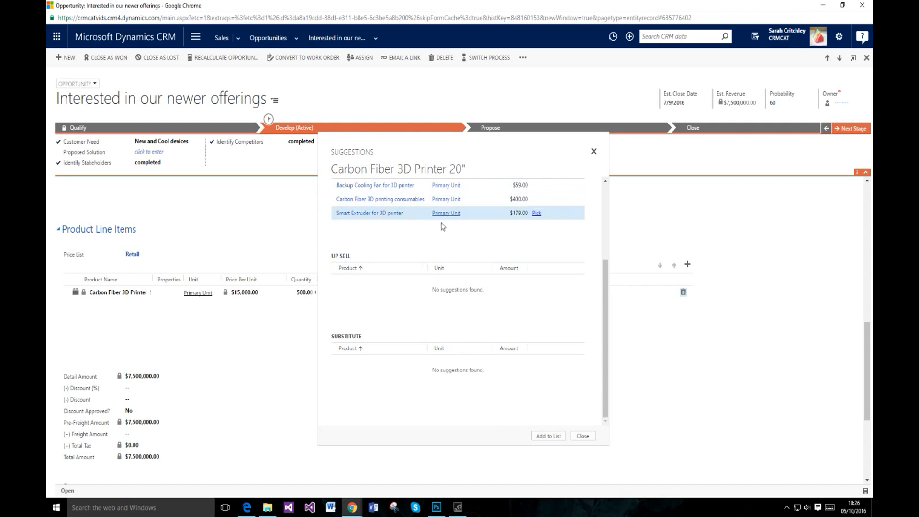
Pick the Carbon Fiber 3D printing consumables accessory from the suggestions and add it to the opportunity's product line items
left_click(333, 205)
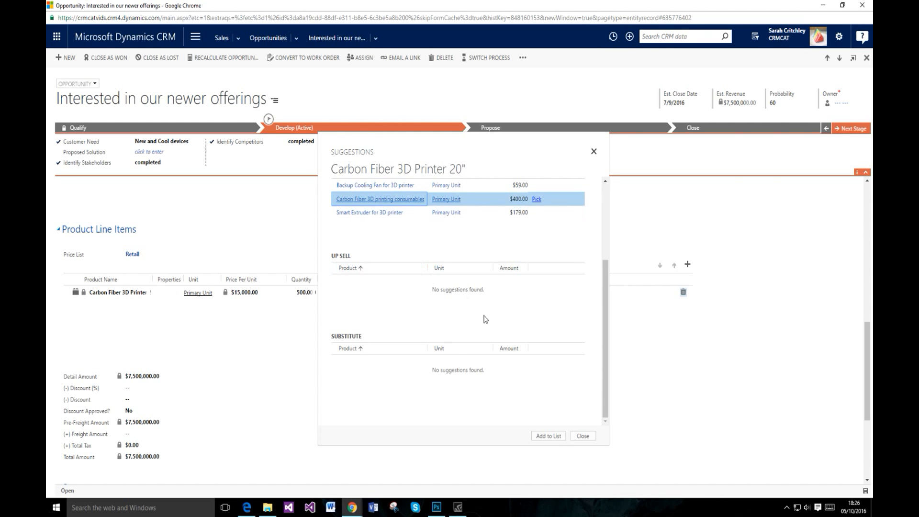
left_click(549, 435)
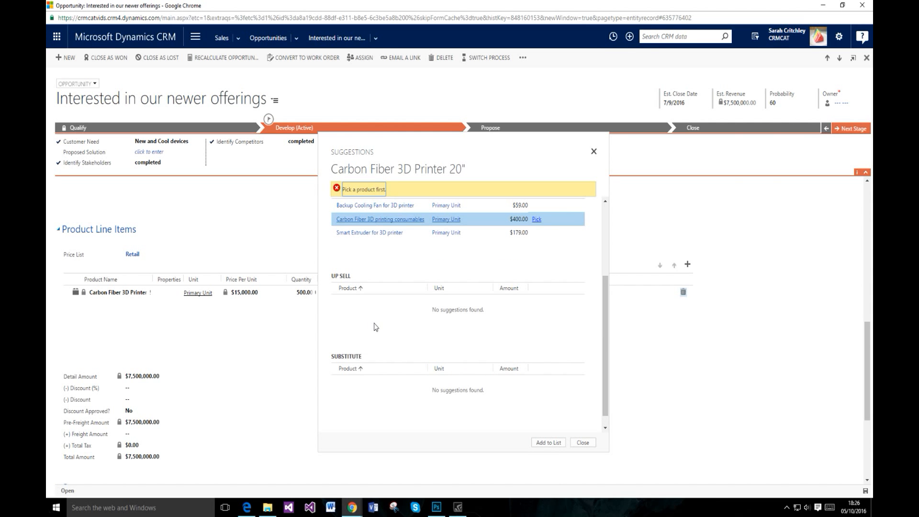
scroll(383, 330, "up", 3)
left_click(537, 340)
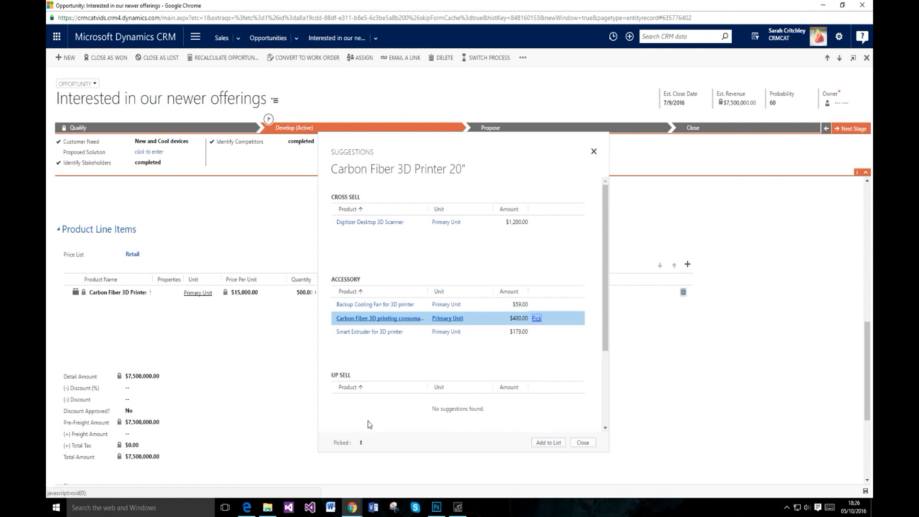
left_click(545, 445)
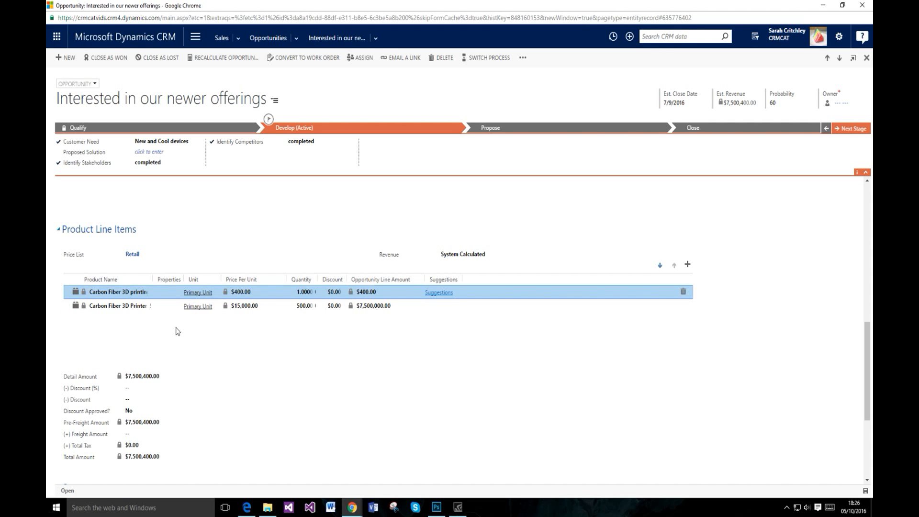
Add the existing product WWI Desktop PC2.33 X2330 to the opportunity's product line items
left_click(172, 309)
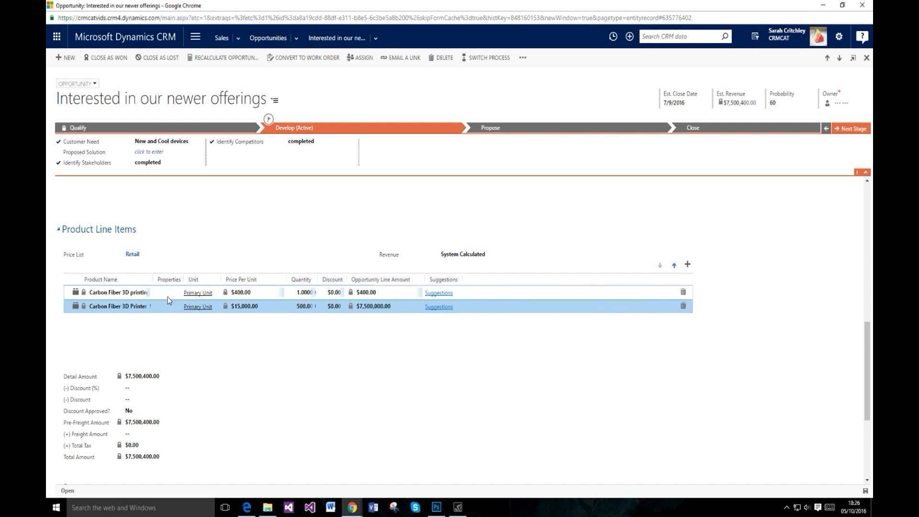
left_click(168, 297)
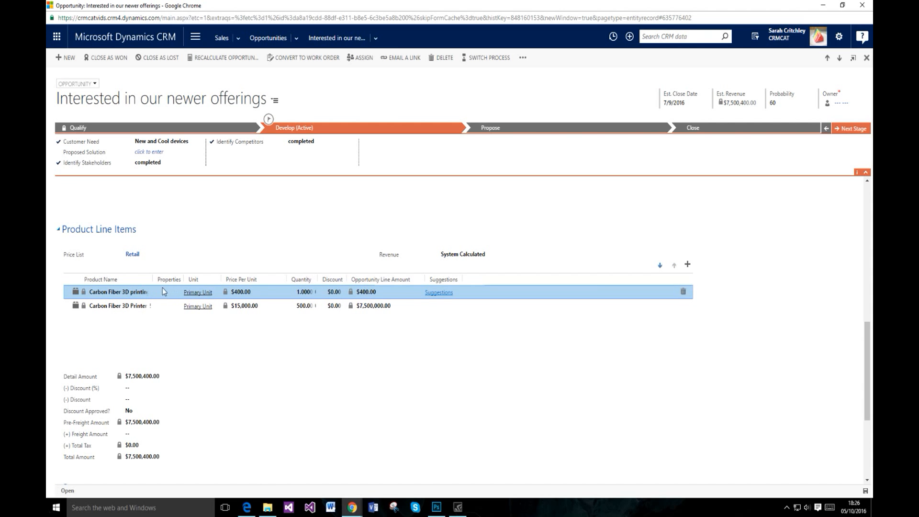
left_click(688, 265)
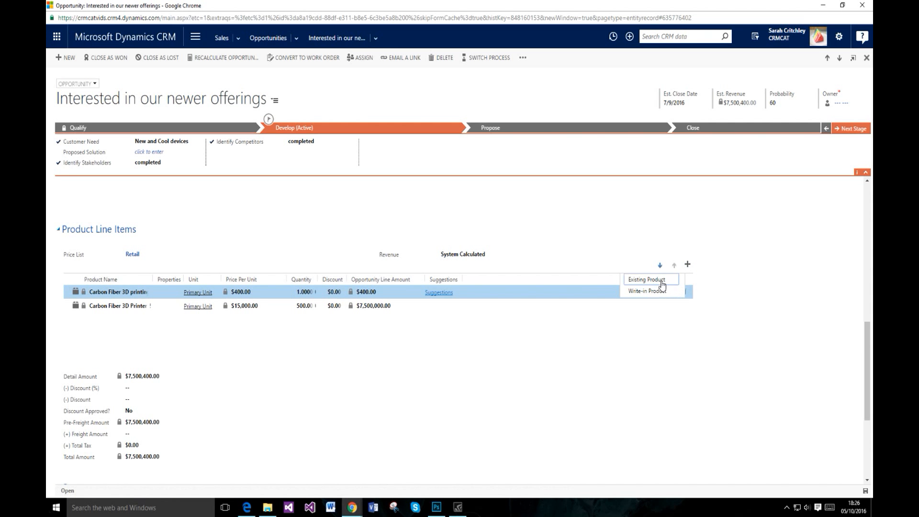
left_click(678, 281)
left_click(252, 291)
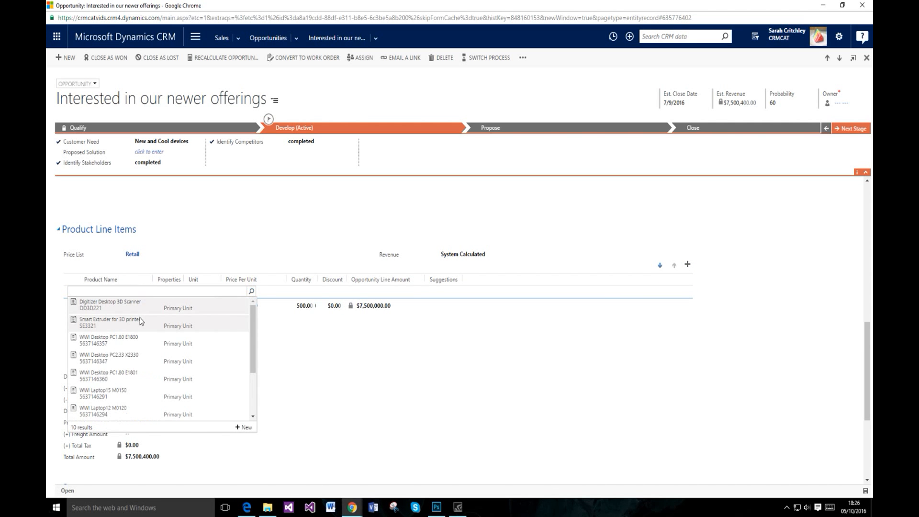
left_click(96, 361)
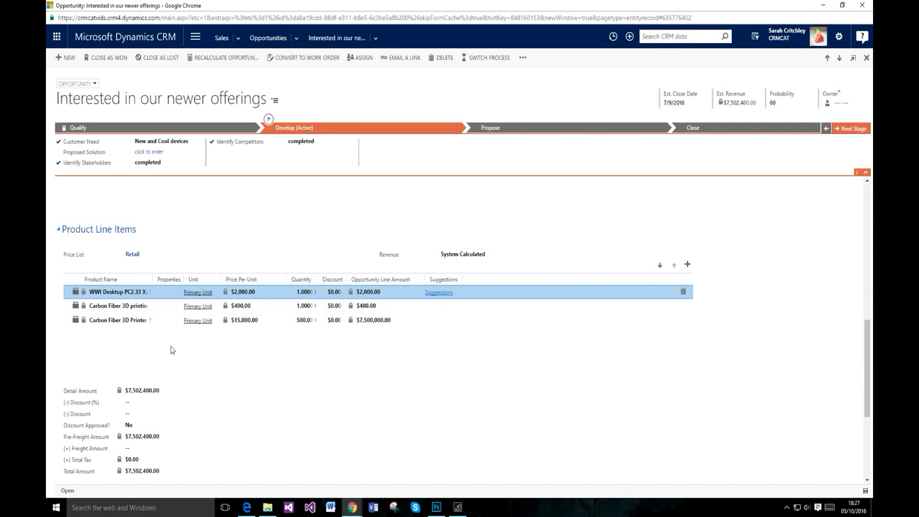
Review the opportunity's product line items with their prices and the amounts below them
scroll(190, 348, "down", 3)
scroll(187, 335, "up", 4)
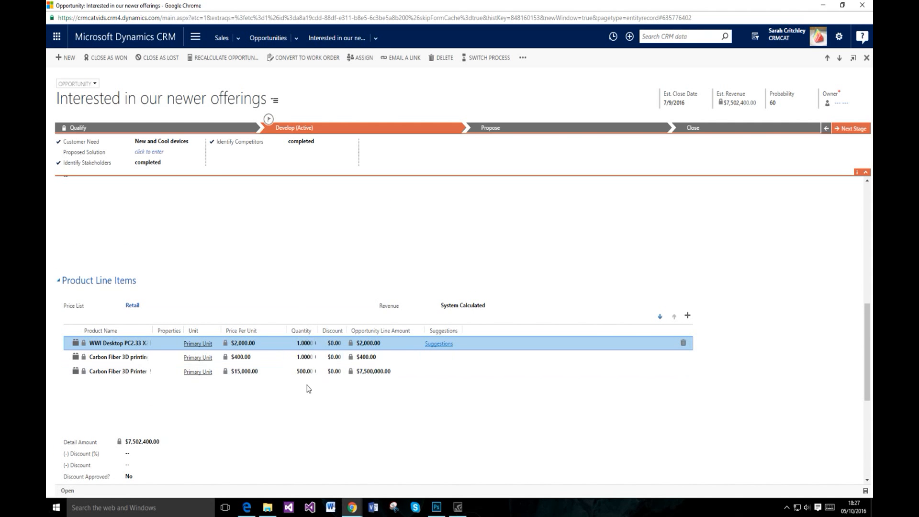
left_click(251, 371)
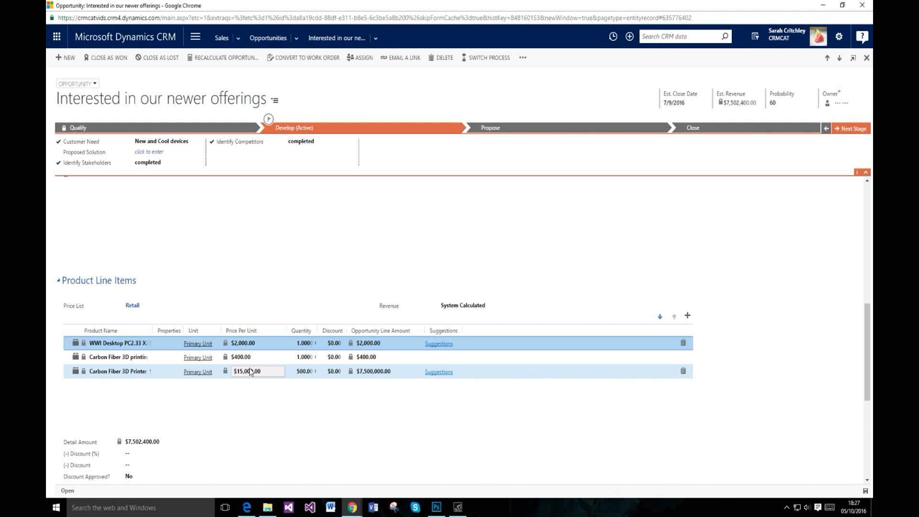
Open the Product Catalog from the Settings area
left_click(195, 37)
left_click(524, 72)
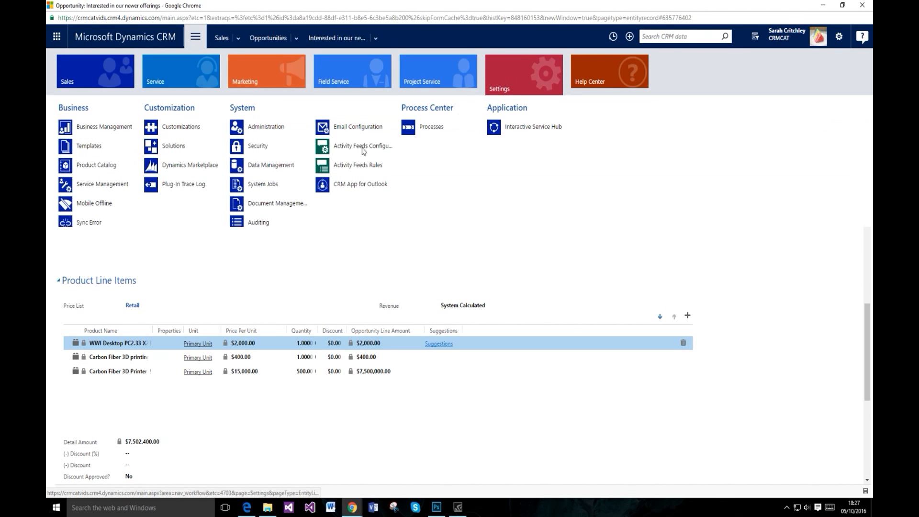
left_click(109, 176)
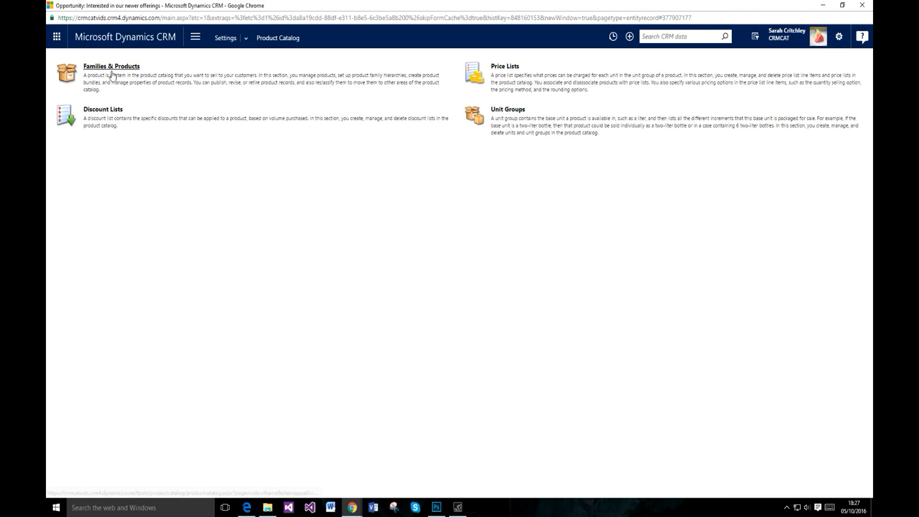
Switch to the Untitled-2 canvas in Photoshop and draw a large box with the handwritten label "Products"
left_click(437, 507)
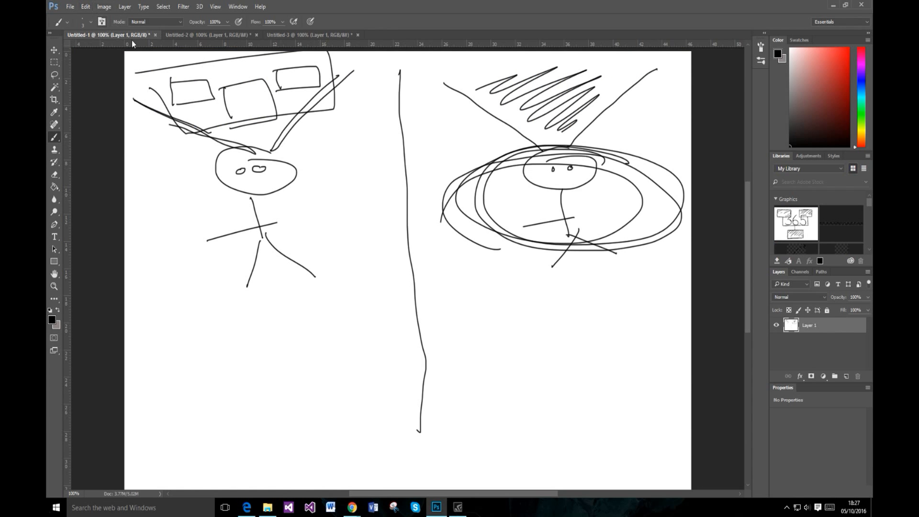
left_click(189, 35)
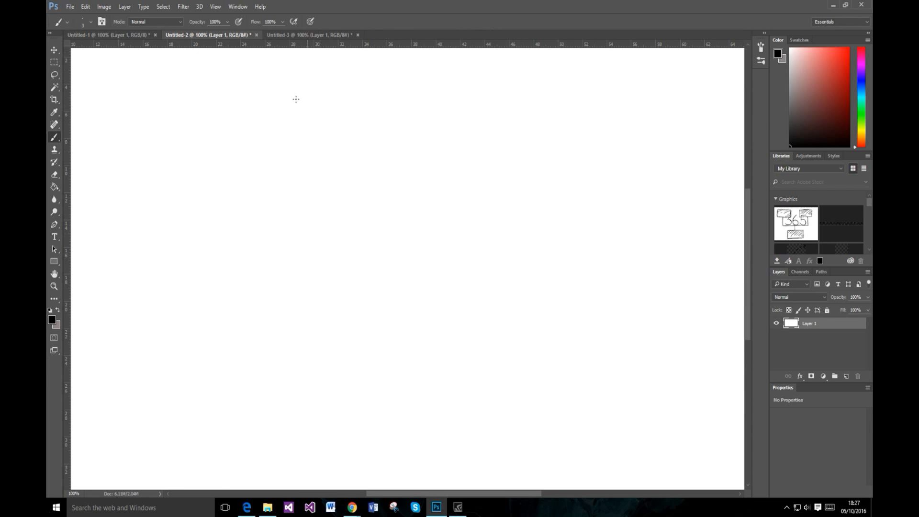
left_click_drag(164, 136, 218, 298)
mouse_move(158, 138)
left_mouse_down()
mouse_move(418, 228)
mouse_move(149, 300)
left_mouse_up()
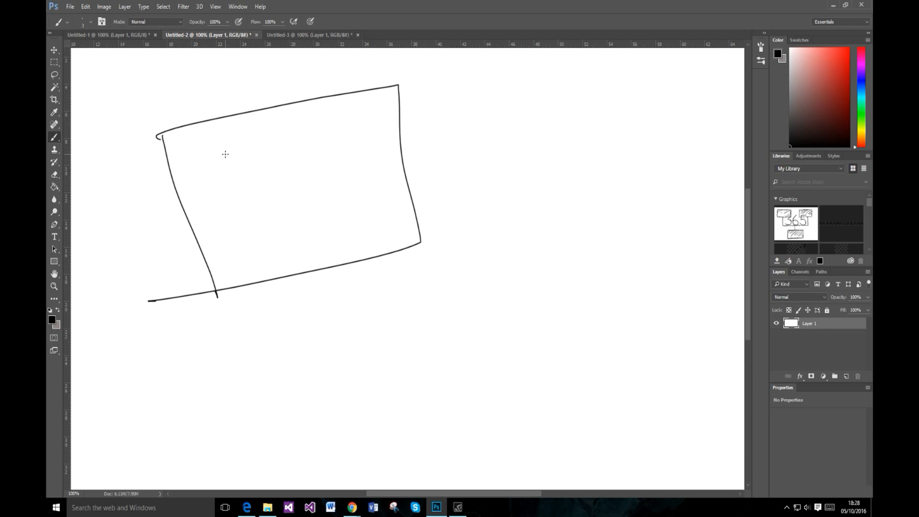
mouse_move(225, 154)
left_mouse_down()
mouse_move(249, 152)
mouse_move(229, 171)
left_mouse_up()
mouse_move(252, 184)
left_mouse_down()
mouse_move(276, 168)
mouse_move(297, 178)
mouse_move(367, 150)
left_mouse_up()
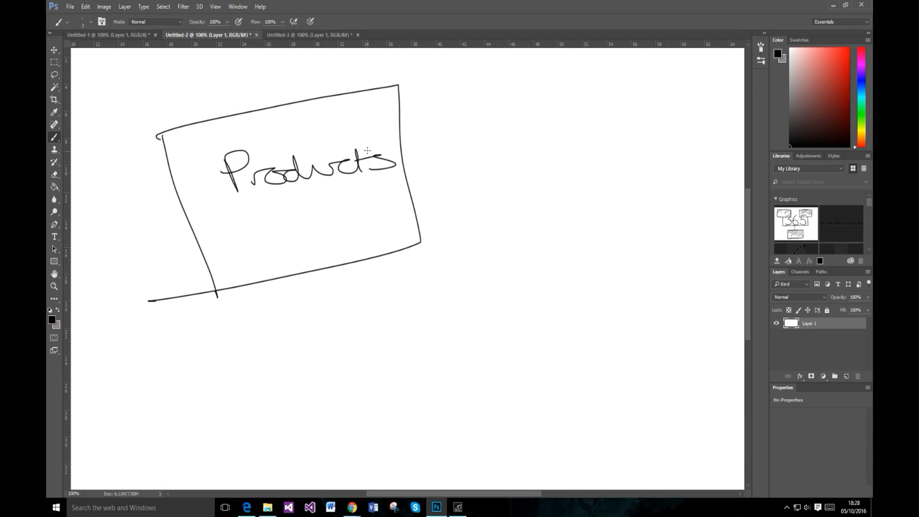
Draw a box labelled "Pricelists" below the Products box, and an empty box to the right of Products
mouse_move(222, 333)
left_mouse_down()
mouse_move(236, 412)
mouse_move(420, 406)
mouse_move(203, 440)
left_mouse_up()
mouse_move(484, 147)
left_mouse_down()
mouse_move(540, 298)
mouse_move(692, 113)
mouse_move(516, 287)
left_mouse_up()
mouse_move(243, 348)
left_mouse_down()
mouse_move(259, 383)
mouse_move(255, 369)
left_mouse_up()
mouse_move(278, 360)
left_mouse_down()
mouse_move(281, 376)
mouse_move(287, 358)
left_mouse_up()
left_click_drag(293, 353, 297, 370)
mouse_move(315, 355)
left_mouse_down()
mouse_move(309, 364)
mouse_move(365, 358)
left_mouse_up()
left_click_drag(368, 346, 368, 359)
mouse_move(376, 341)
left_mouse_down()
mouse_move(372, 358)
mouse_move(381, 353)
left_mouse_up()
mouse_move(372, 341)
left_mouse_down()
mouse_move(391, 338)
mouse_move(387, 350)
left_mouse_up()
Sketch two small overlapping cards with wavy lines beside the Pricelists box, and a layered cake slice beside the Products box
mouse_move(131, 351)
left_mouse_down()
mouse_move(139, 395)
mouse_move(200, 375)
mouse_move(138, 390)
mouse_move(195, 346)
mouse_move(185, 365)
mouse_move(109, 394)
mouse_move(192, 384)
left_mouse_up()
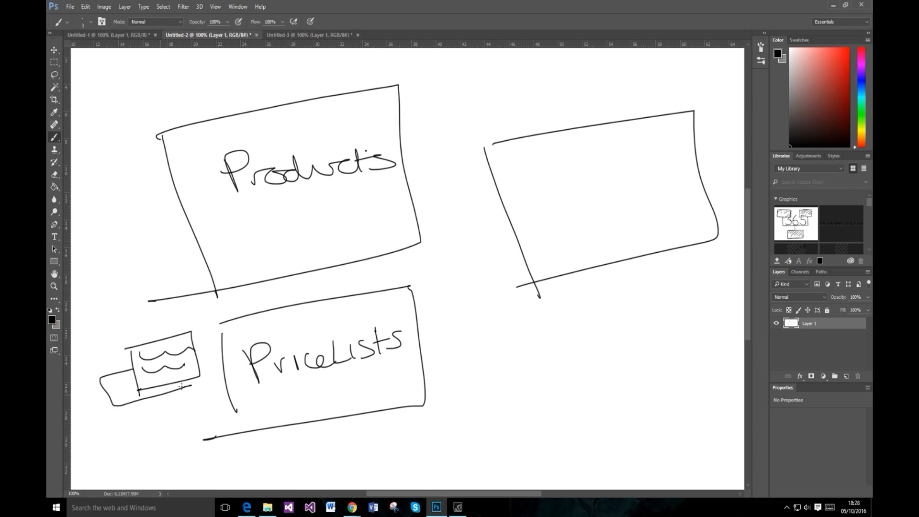
mouse_move(120, 390)
left_mouse_down()
mouse_move(148, 381)
mouse_move(143, 388)
left_mouse_up()
left_click(121, 228)
right_click(120, 229)
left_click(124, 198)
mouse_move(140, 221)
left_mouse_down()
mouse_move(159, 261)
mouse_move(166, 243)
mouse_move(168, 258)
left_mouse_up()
mouse_move(92, 272)
left_mouse_down()
mouse_move(105, 301)
mouse_move(177, 288)
left_mouse_up()
left_click_drag(167, 256, 156, 289)
mouse_move(95, 285)
left_mouse_down()
mouse_move(174, 273)
mouse_move(123, 290)
mouse_move(157, 287)
left_mouse_up()
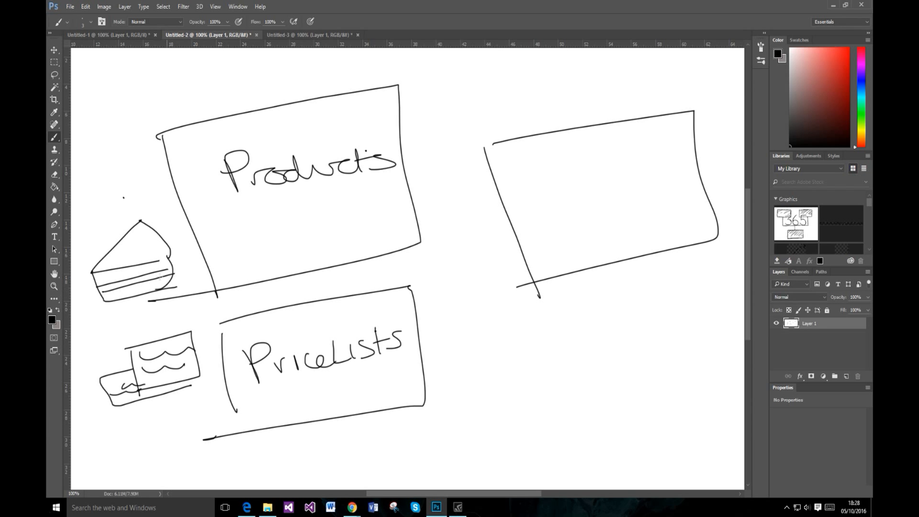
Hatch the layers of the cake slice and draw arrows from the Products and Pricelists boxes to the empty box
left_click_drag(99, 280, 166, 261)
left_click_drag(107, 299, 169, 282)
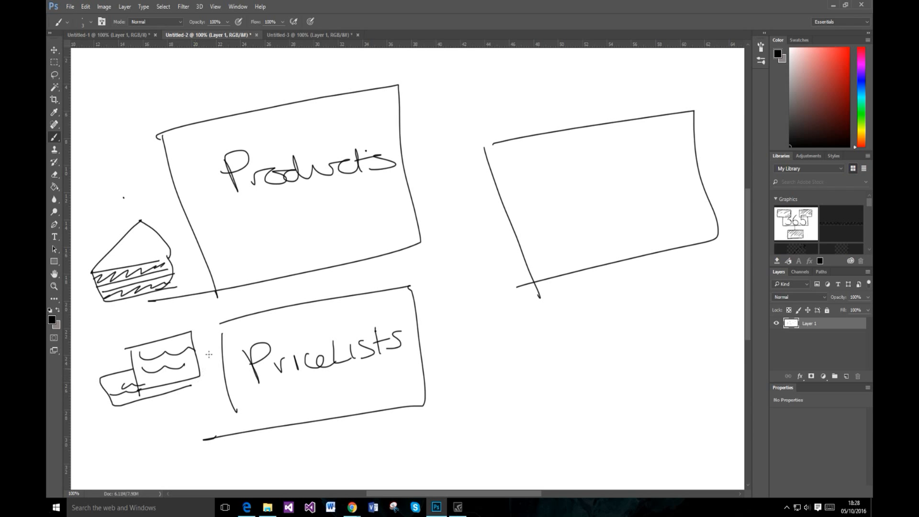
left_click_drag(408, 200, 499, 188)
left_click_drag(477, 176, 479, 195)
mouse_move(417, 319)
left_mouse_down()
mouse_move(504, 260)
mouse_move(515, 269)
left_mouse_up()
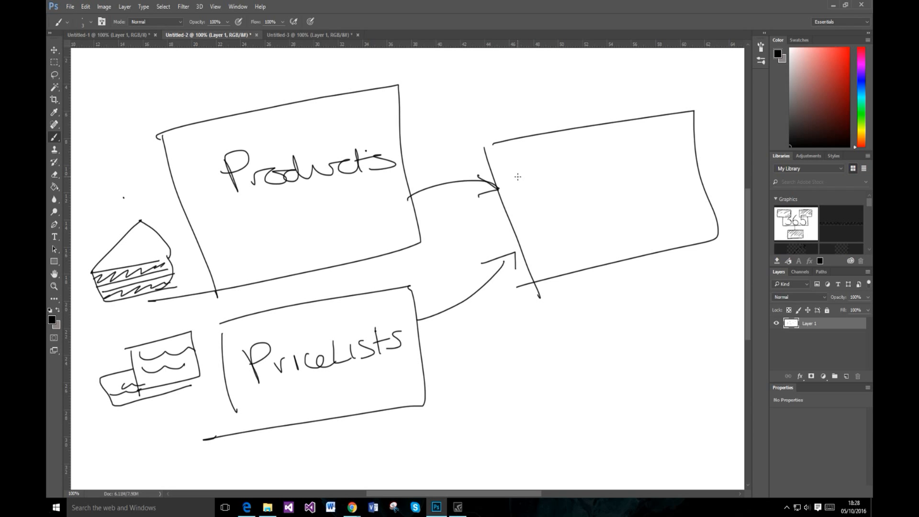
Handwrite an underlined "Price List Item" inside the empty box and draw a pound sign beside the words
mouse_move(520, 171)
left_mouse_down()
mouse_move(529, 192)
mouse_move(525, 182)
mouse_move(567, 167)
mouse_move(576, 177)
left_mouse_up()
mouse_move(597, 160)
left_mouse_down()
mouse_move(598, 174)
mouse_move(631, 162)
left_mouse_up()
left_click(592, 148)
mouse_move(535, 194)
left_mouse_down()
mouse_move(558, 219)
mouse_move(567, 216)
left_mouse_up()
left_click_drag(592, 195, 577, 215)
mouse_move(604, 182)
left_mouse_down()
mouse_move(608, 207)
mouse_move(616, 185)
left_mouse_up()
left_click_drag(542, 240, 558, 256)
left_click_drag(560, 240, 640, 232)
left_click_drag(547, 267, 624, 245)
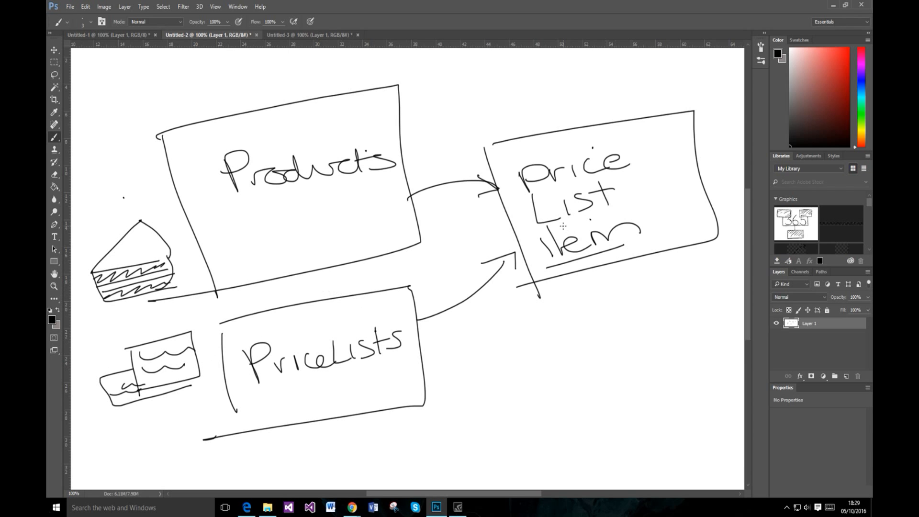
mouse_move(638, 163)
left_mouse_down()
mouse_move(657, 208)
mouse_move(651, 187)
mouse_move(640, 232)
left_mouse_up()
Add a small circle above the Pricelists label and handwrite "currency" beside that box, with an arrow pointing to it
left_click_drag(288, 331, 288, 331)
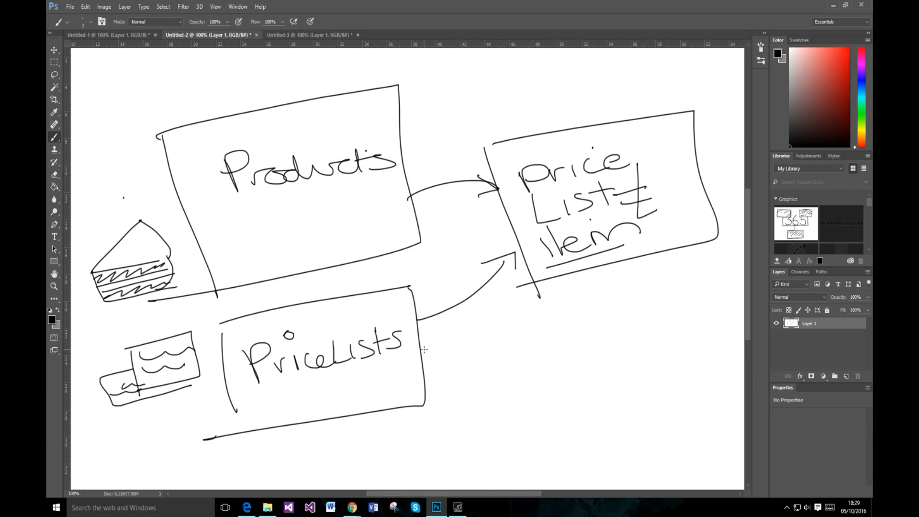
mouse_move(489, 366)
left_mouse_down()
mouse_move(422, 367)
mouse_move(493, 386)
mouse_move(546, 368)
mouse_move(570, 372)
mouse_move(618, 346)
mouse_move(647, 349)
left_mouse_up()
mouse_move(646, 345)
left_mouse_down()
mouse_move(667, 354)
mouse_move(630, 354)
left_mouse_up()
left_click(610, 336)
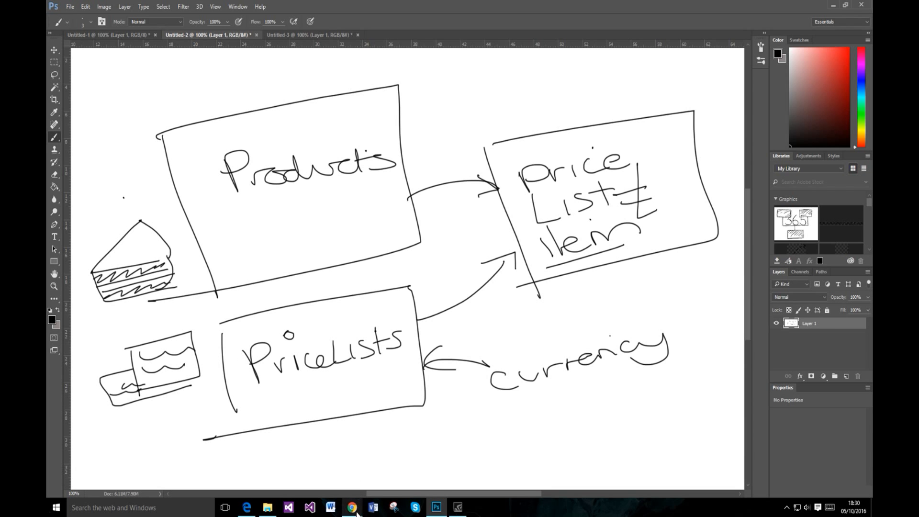
Switch to Dynamics CRM in Chrome and open Families & Products from the Product Catalog
mouse_move(358, 507)
left_click(390, 475)
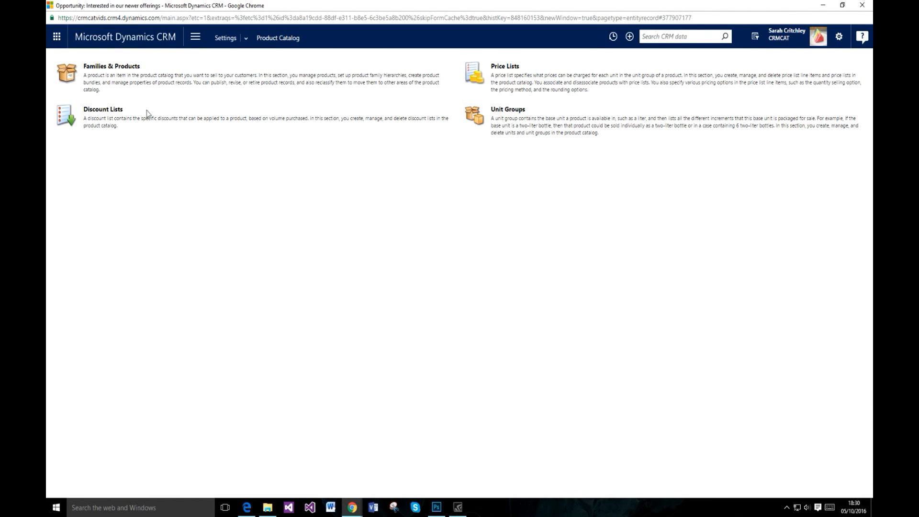
left_click(133, 68)
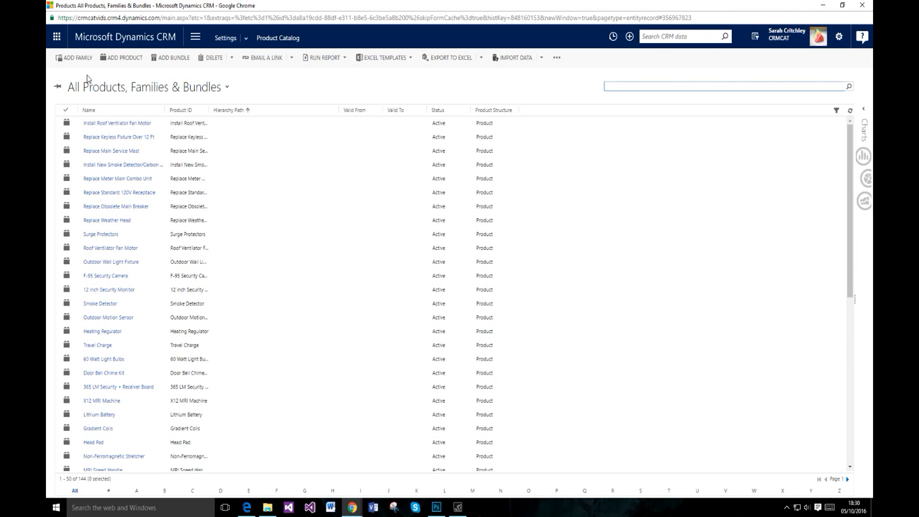
Start a new product family named "Masters" with product ID "MasterID" and no parent
left_click(74, 58)
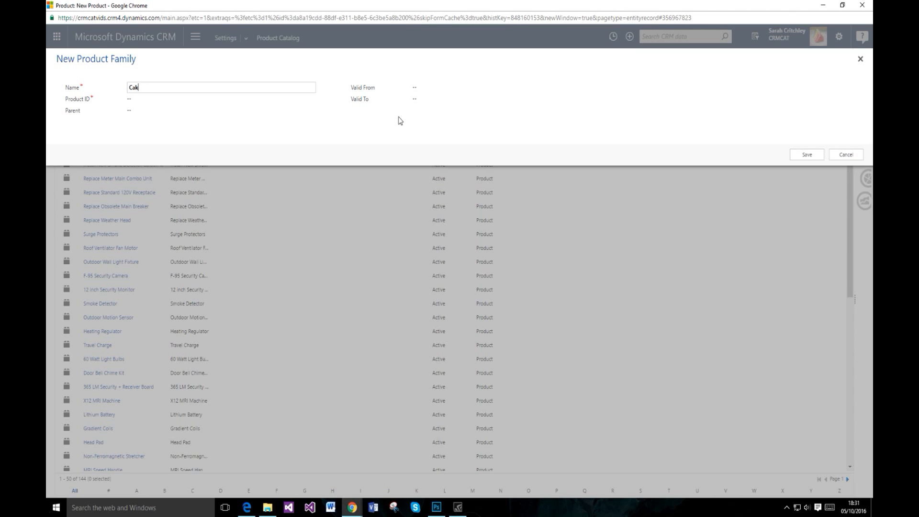
left_click(236, 99)
type("MasterID")
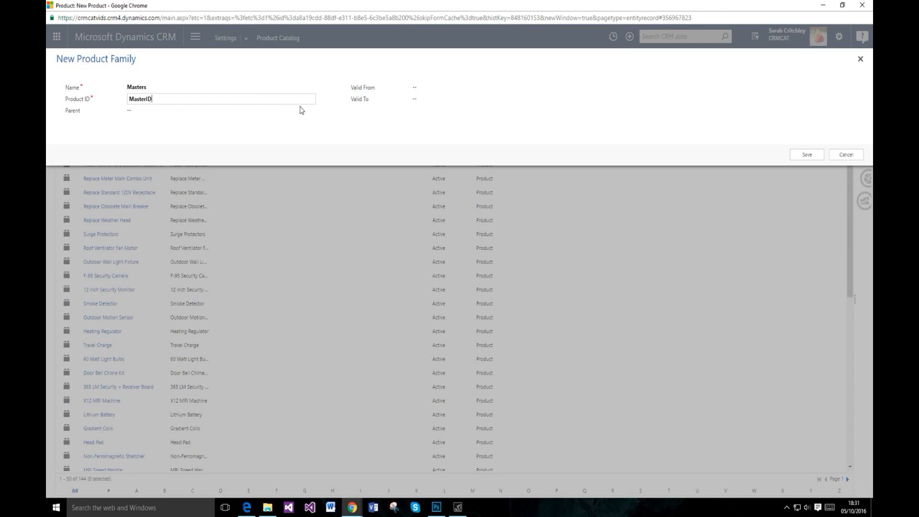
left_click(236, 114)
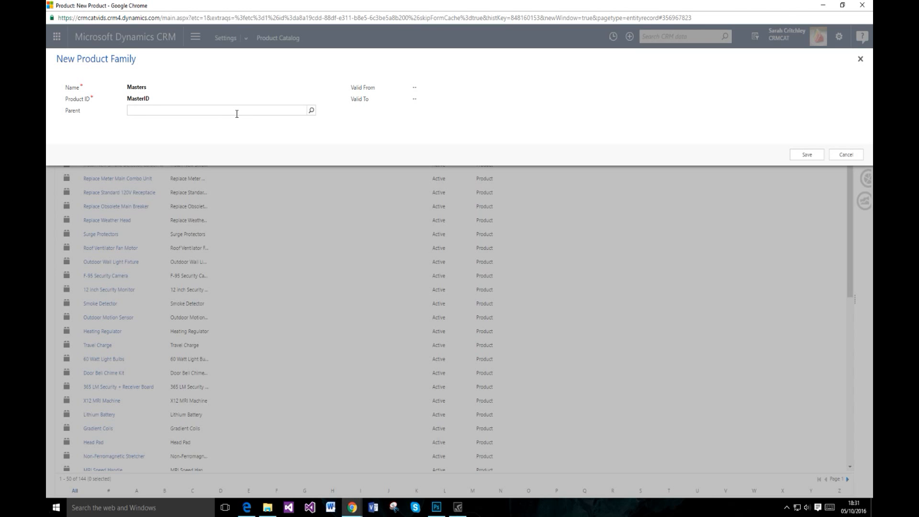
left_click(240, 114)
left_click(301, 127)
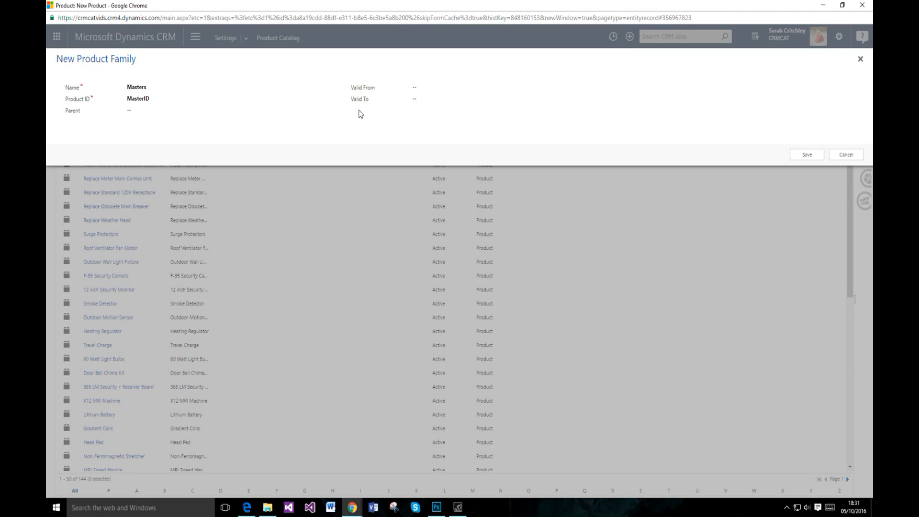
Check the Valid From and Valid To fields, leave them empty, and save the Masters product family
left_click(432, 98)
left_click(435, 89)
left_click(438, 98)
left_click(436, 89)
left_click(438, 100)
left_click(436, 89)
left_click(436, 98)
left_click(436, 89)
left_click(437, 99)
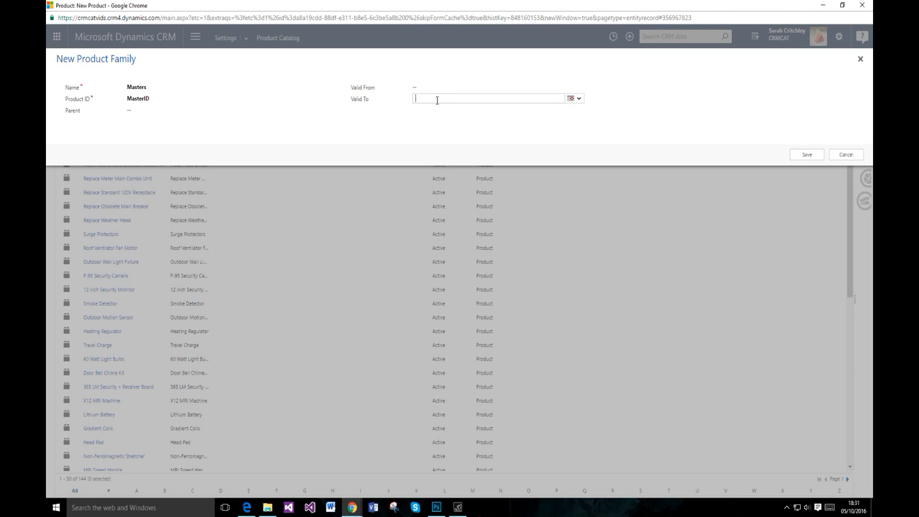
left_click(436, 89)
left_click(435, 98)
left_click(808, 157)
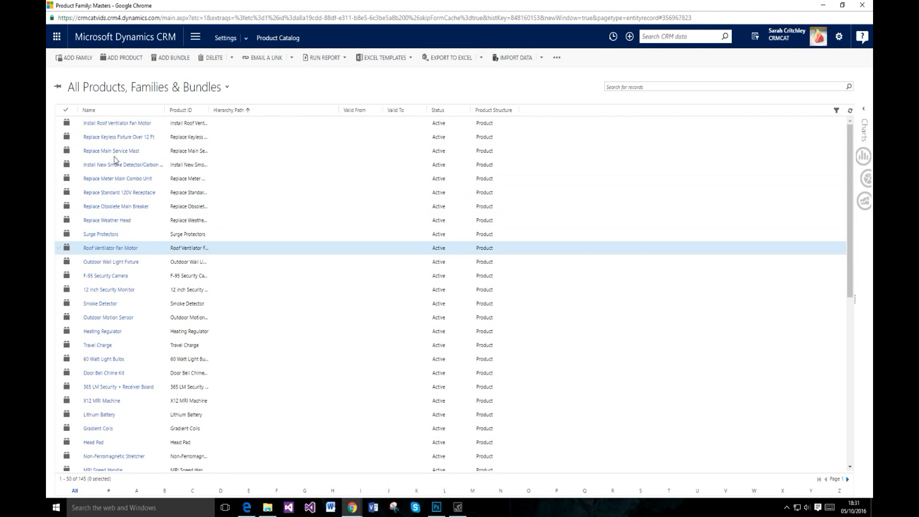
Look through the All Products, Families & Bundles list for the new Masters family
scroll(151, 383, "down", 7)
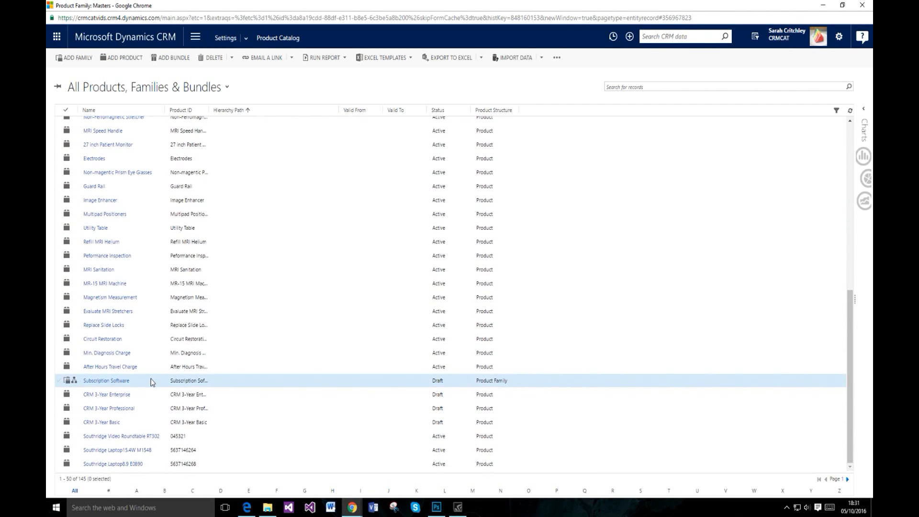
scroll(143, 383, "up", 1)
scroll(94, 383, "up", 6)
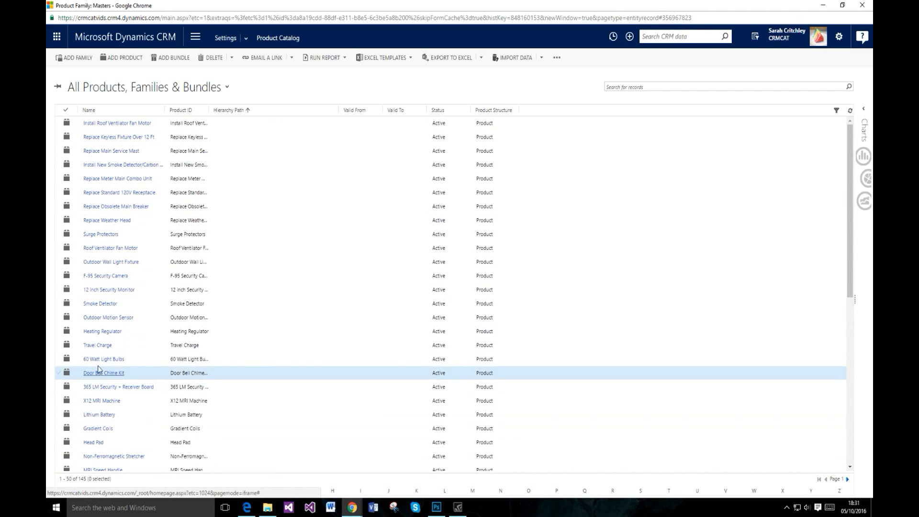
left_click(116, 92)
left_click(119, 91)
scroll(133, 230, "down", 3)
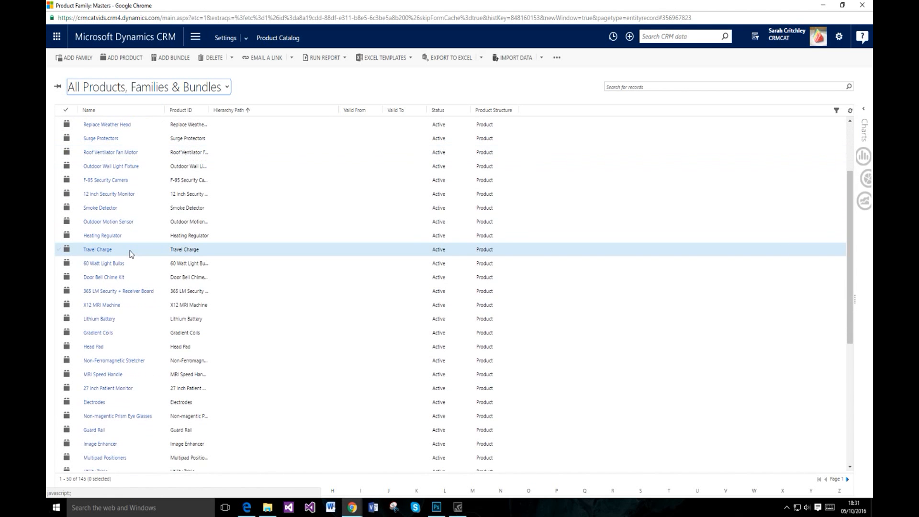
scroll(131, 258, "down", 1)
scroll(132, 254, "down", 3)
Search the product list for "*cake*" and clear the search text
left_click(696, 87)
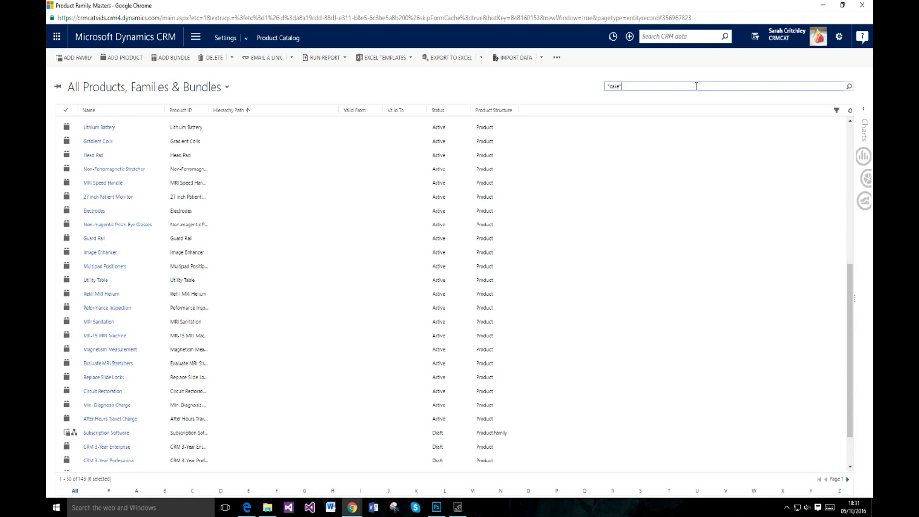
key("Return")
key("BackSpace")
key("BackSpace")
key("BackSpace")
key("BackSpace")
key("BackSpace")
key("BackSpace")
Search the product list for "*master*" and open the Masters product family
type("*master*")
key("Return")
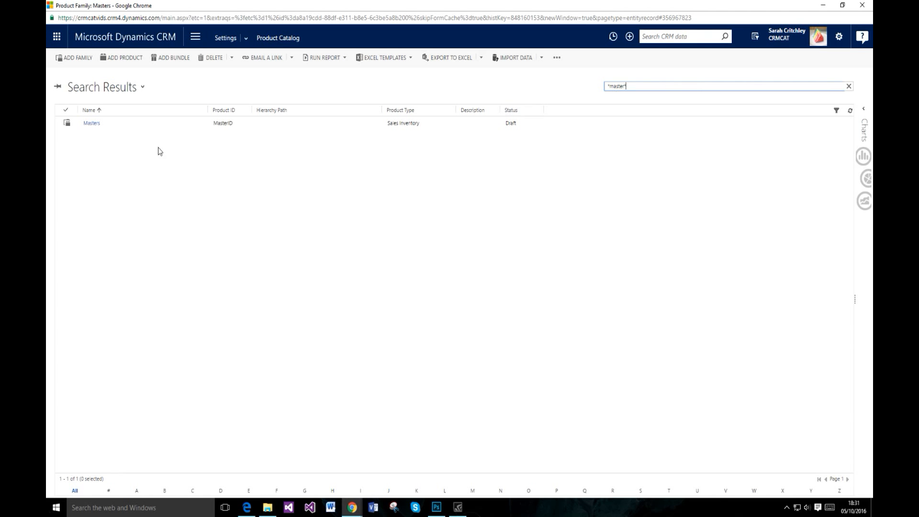
double_click(173, 124)
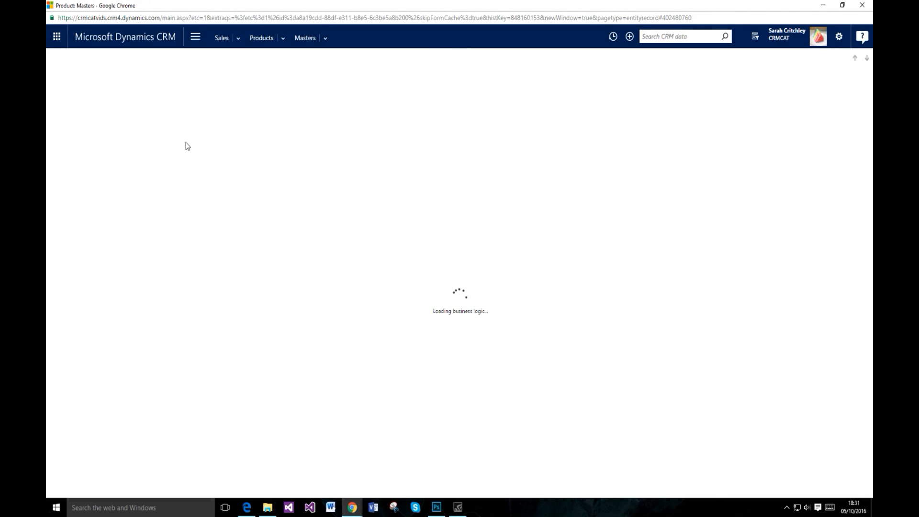
Rename the product family to "Masters Cakes" and save the record
left_click(179, 161)
left_click(179, 164)
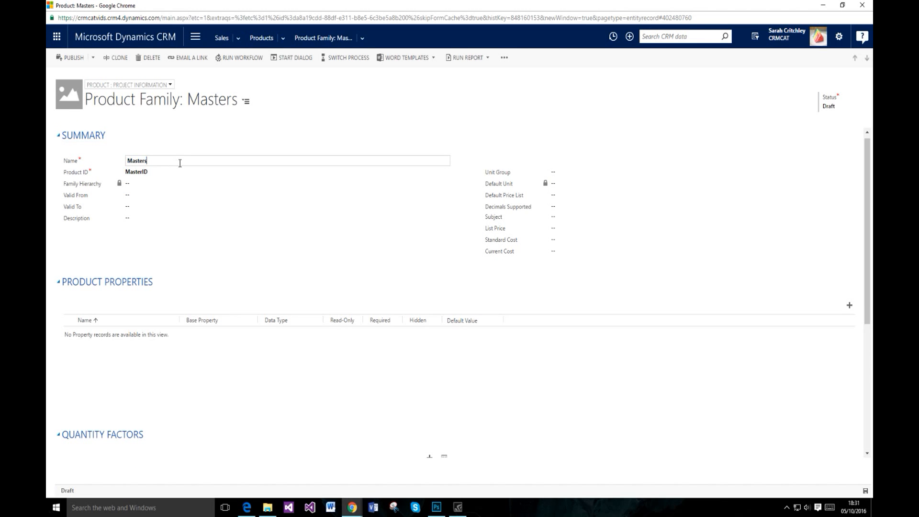
type("Cakes")
left_click(866, 491)
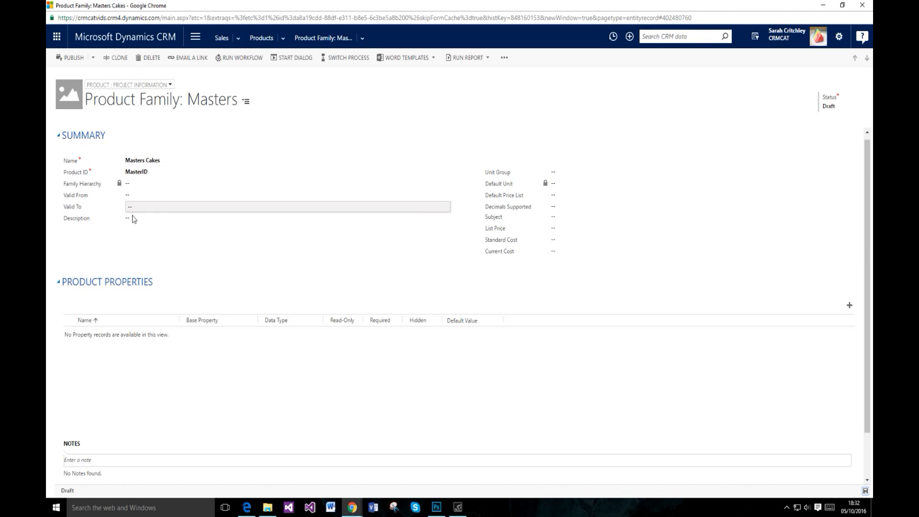
Start a new product property for the family named "Colour" with the data type Single Line Of Text
scroll(131, 369, "down", 1)
scroll(131, 370, "up", 2)
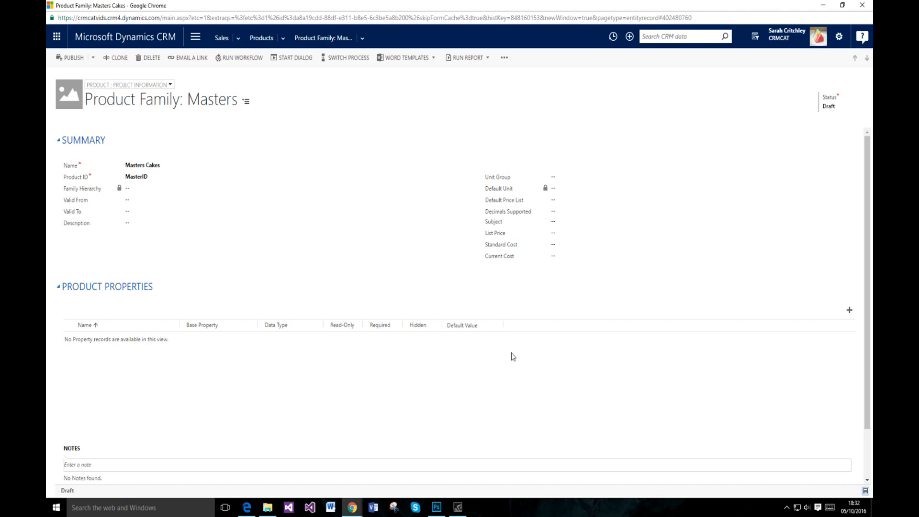
left_click(849, 310)
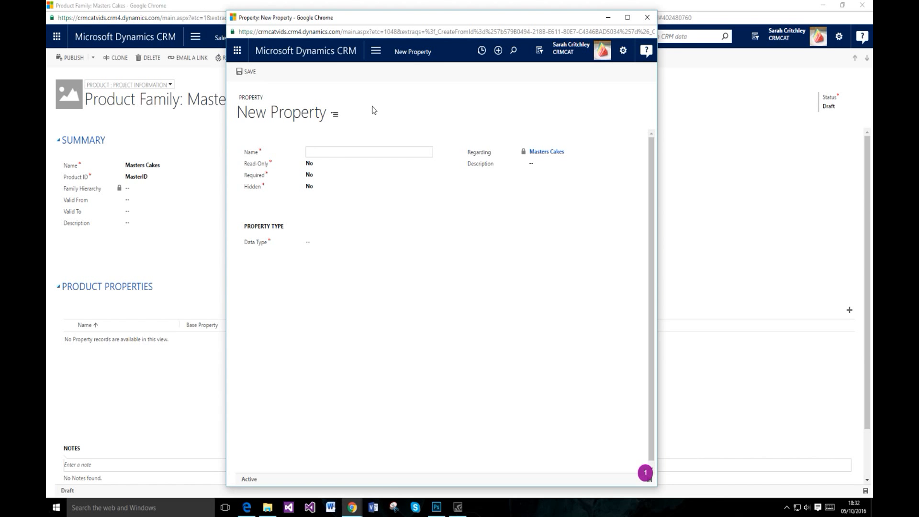
type("Colour")
left_click(316, 242)
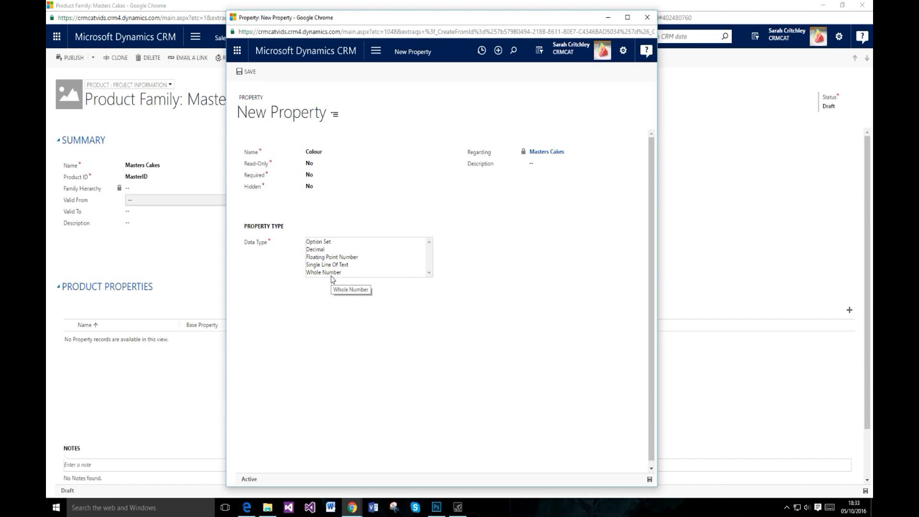
left_click(334, 265)
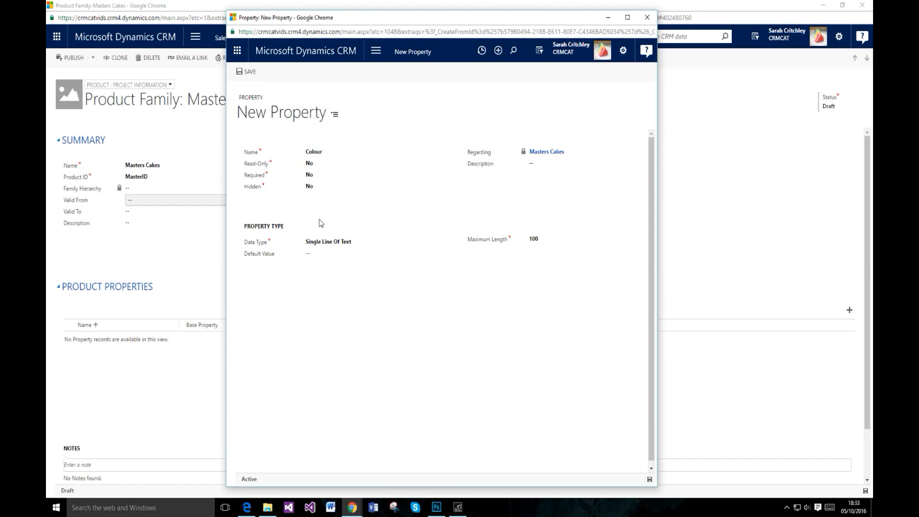
Set the Colour property's default value to "Beige", save it and close its window
left_click(322, 255)
left_click(331, 244)
left_click(336, 286)
left_click(328, 254)
type("Beige")
left_click(514, 337)
left_click(246, 72)
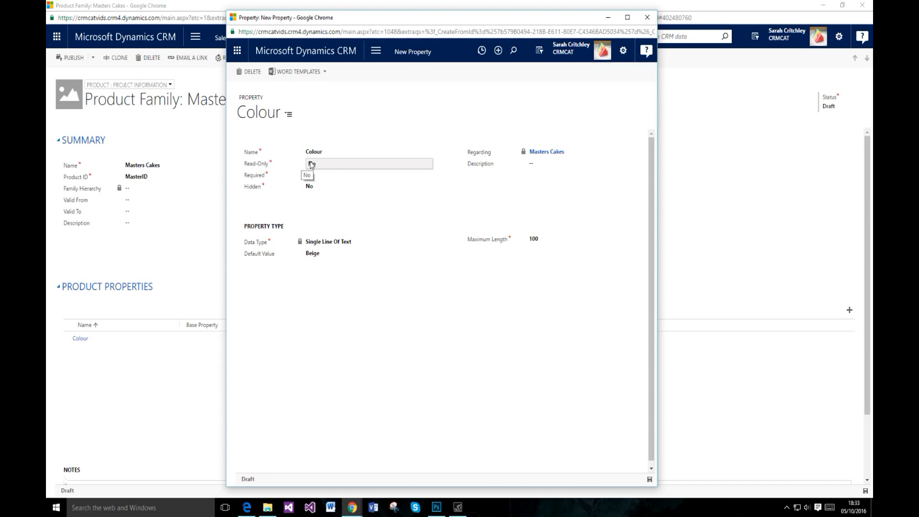
left_click(650, 22)
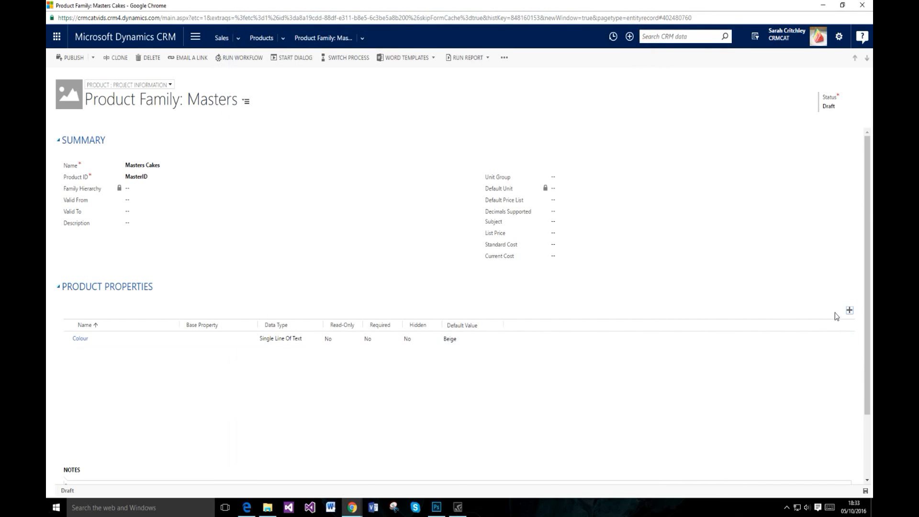
Create a second property for the family named "Filling" with the data type Option Set and save it
left_click(849, 310)
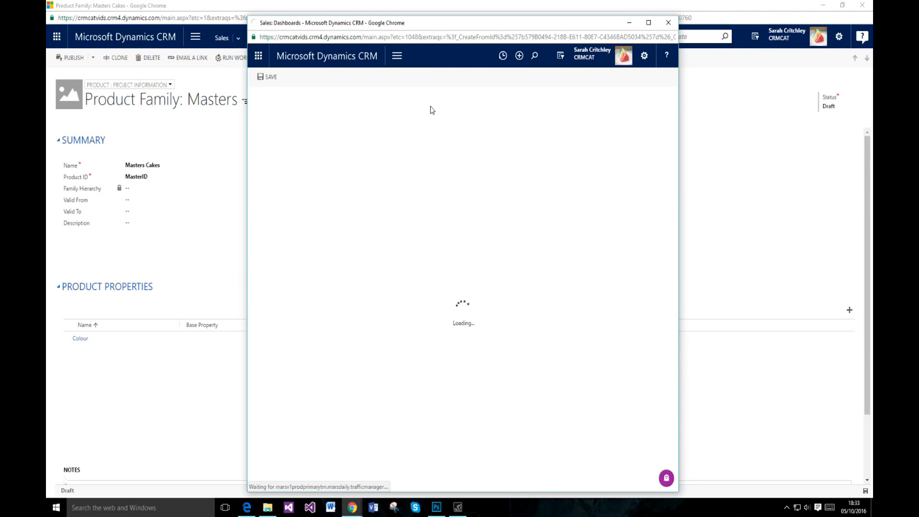
type("Fi")
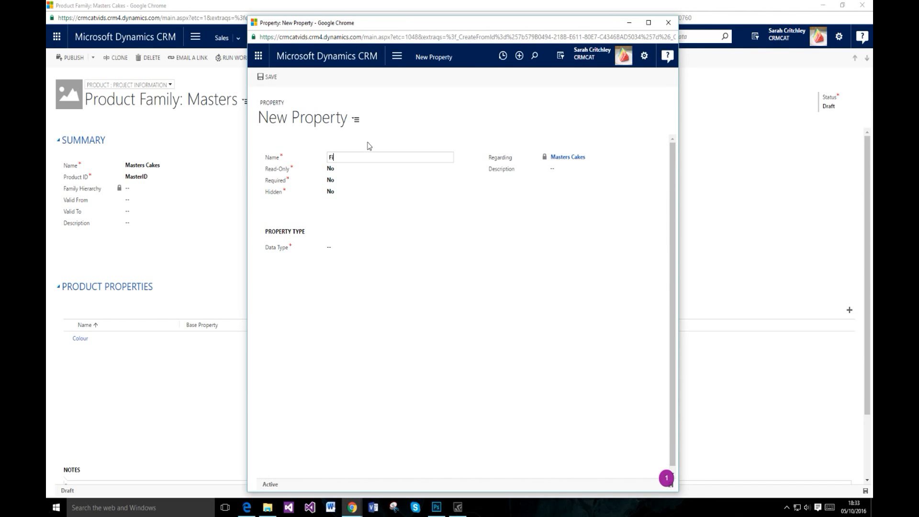
type("lling")
left_click(363, 243)
left_click(352, 249)
left_click(270, 77)
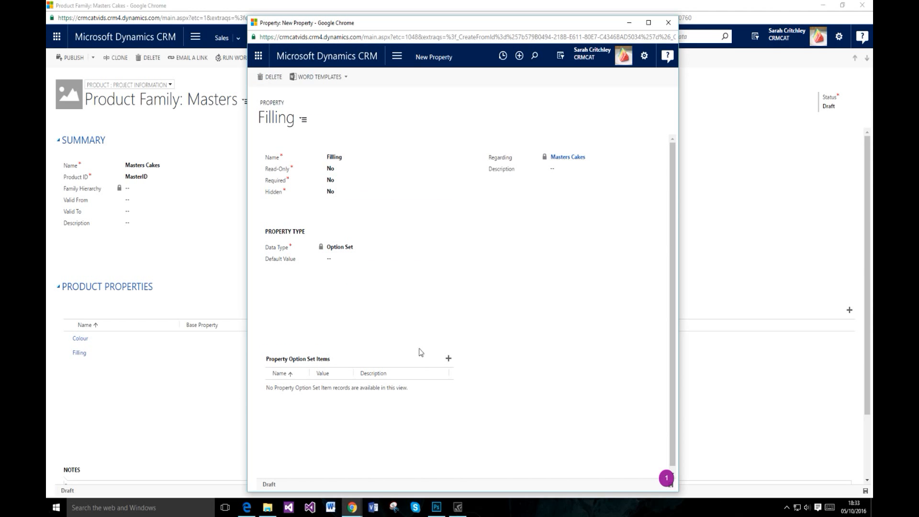
Add "Buttercream" and "Chocolate" as option set items of the Filling property
left_click(448, 359)
type("Buttercream")
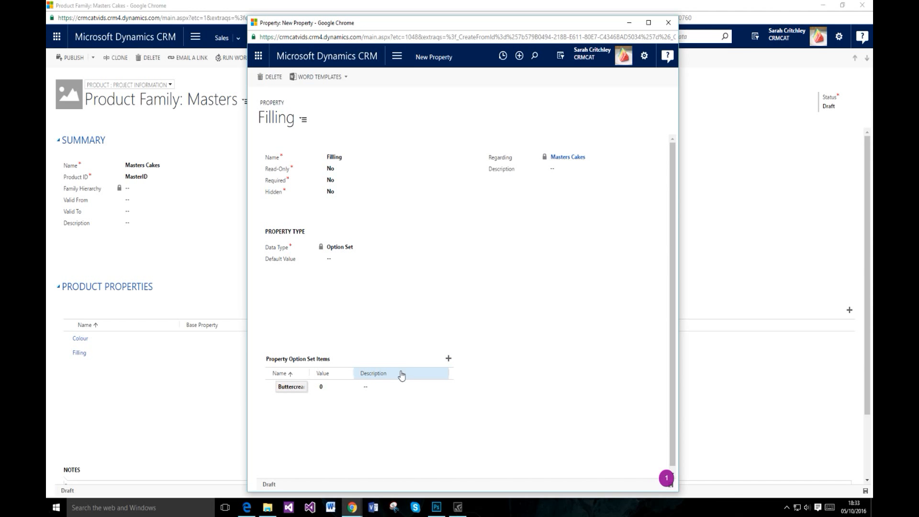
left_click(448, 359)
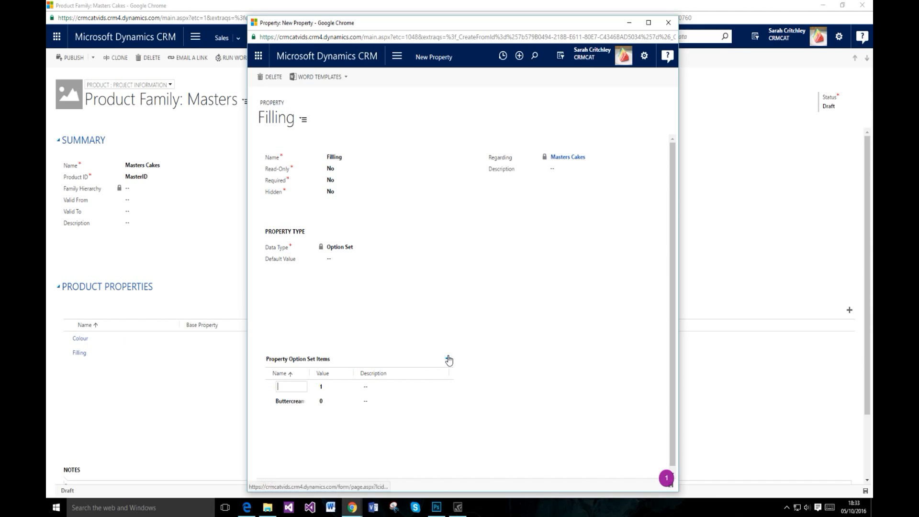
type("Chocolate")
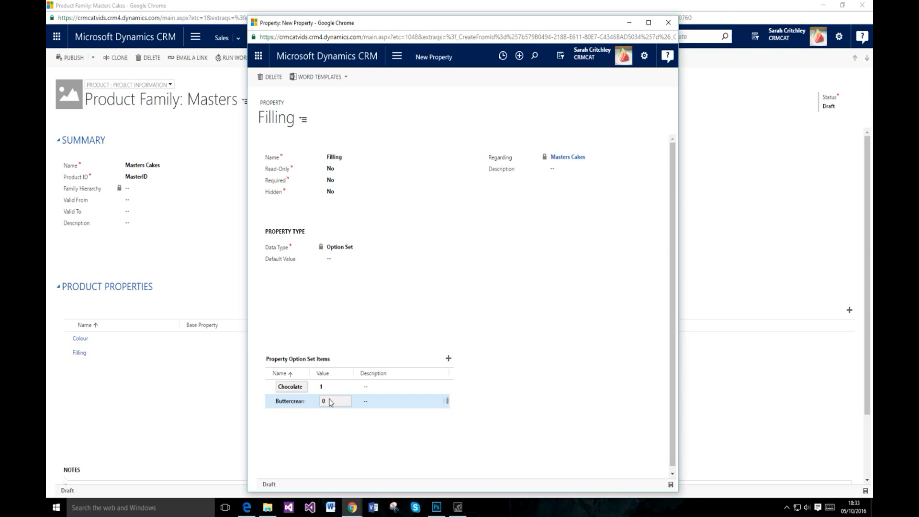
Add "Vanilla Buttercream" as another option set item and open its description for editing
left_click(449, 359)
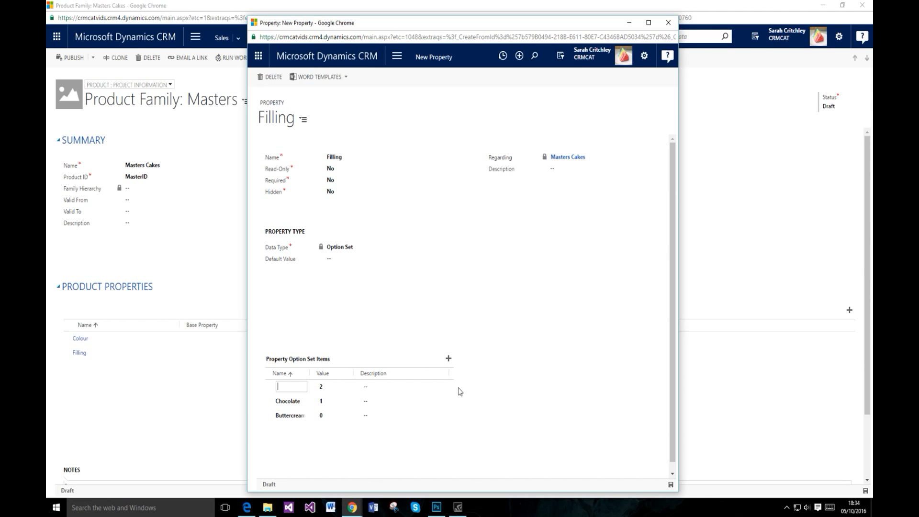
type("Vanial")
type("la")
type(" Buttercrea")
type("m")
left_click(505, 374)
left_click(382, 388)
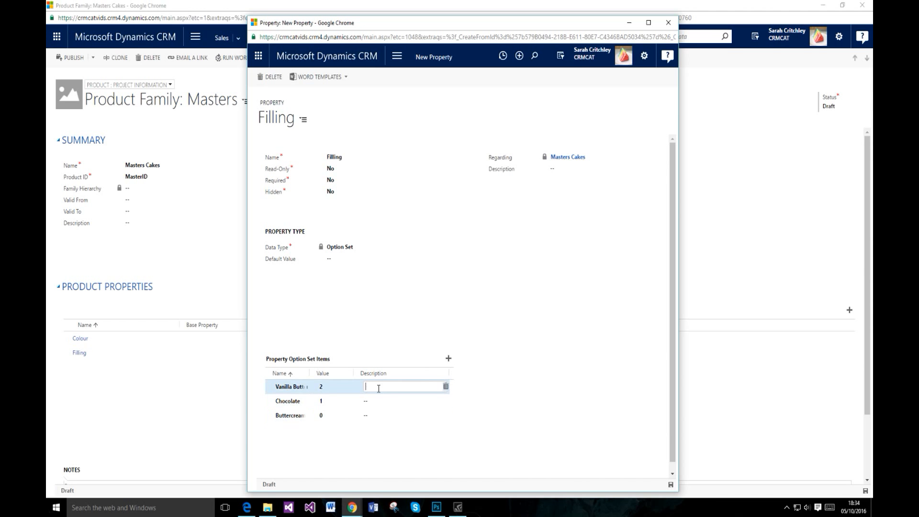
Describe the Filling option set items with "Vanilla Buttercream", a chocolate buttercream description and "Normal Buttercream"
type("Vanilla")
key("BackSpace")
key("BackSpace")
key("BackSpace")
key("BackSpace")
key("BackSpace")
key("BackSpace")
type("nilla Buttercream")
key("Return")
type("Chocolate Buttercream")
key("Return")
type("Normal Buttercream,")
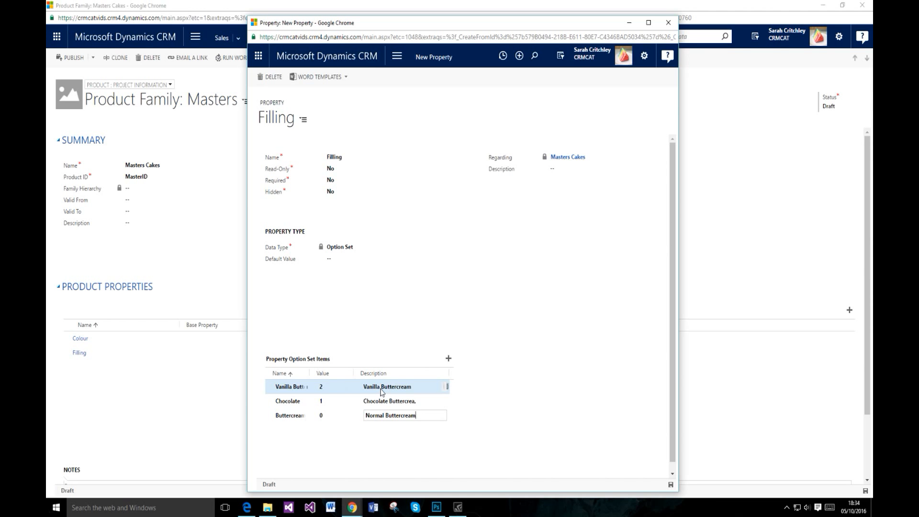
Correct the Chocolate item's description to "Chocolate Buttercream" and close the Filling property window
left_click(421, 401)
left_click(423, 402)
type("m")
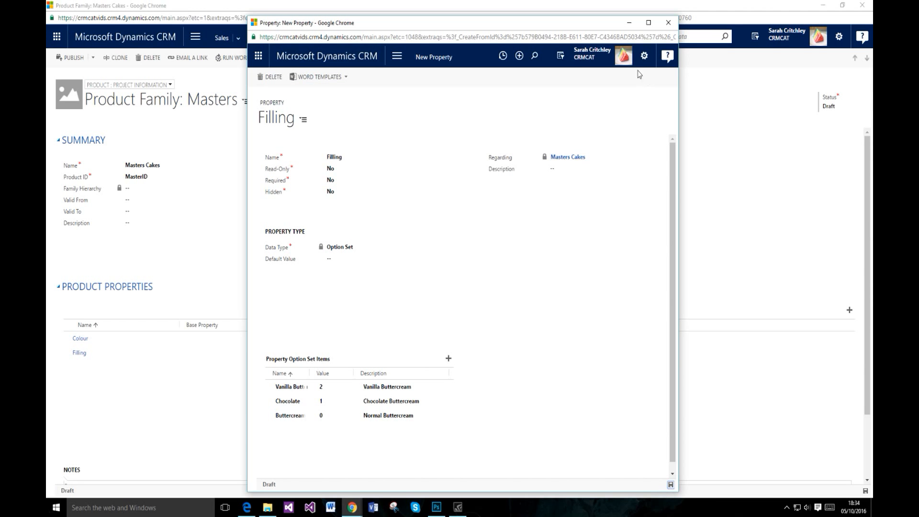
left_click(669, 24)
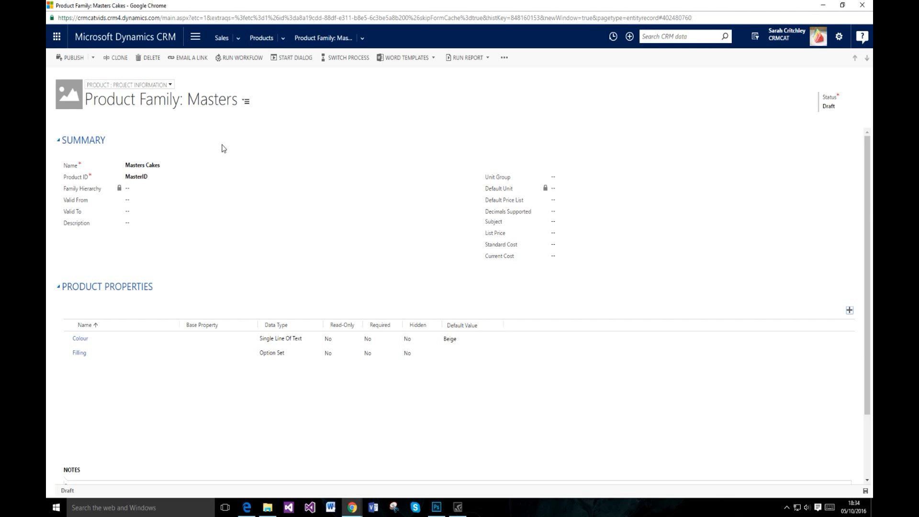
scroll(279, 319, "down", 2)
scroll(283, 354, "up", 2)
left_click(588, 209)
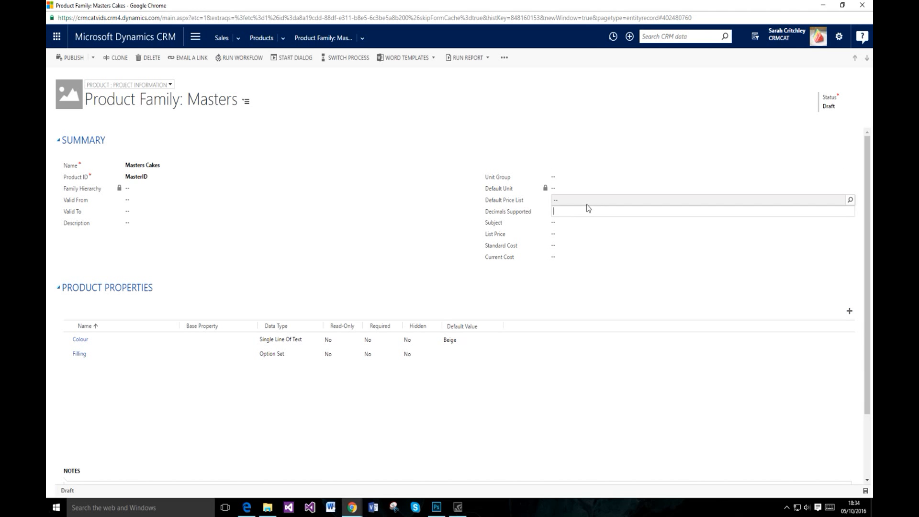
left_click(557, 178)
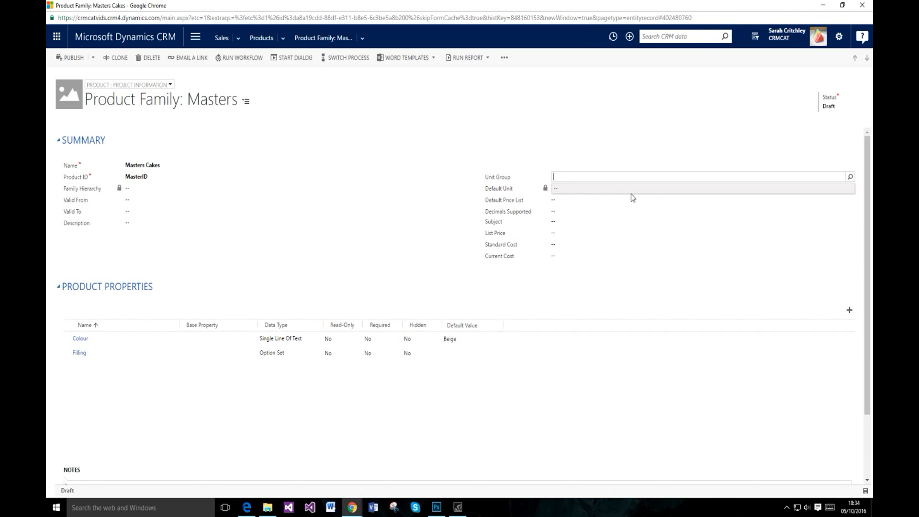
Start a new product from the product list, with the name "Cake" and the product ID "CakeID"
left_click(262, 39)
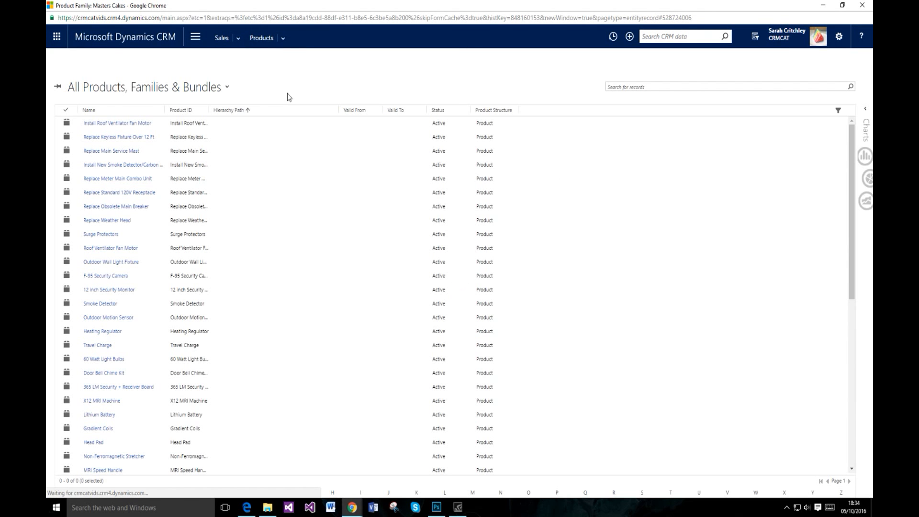
left_click(119, 58)
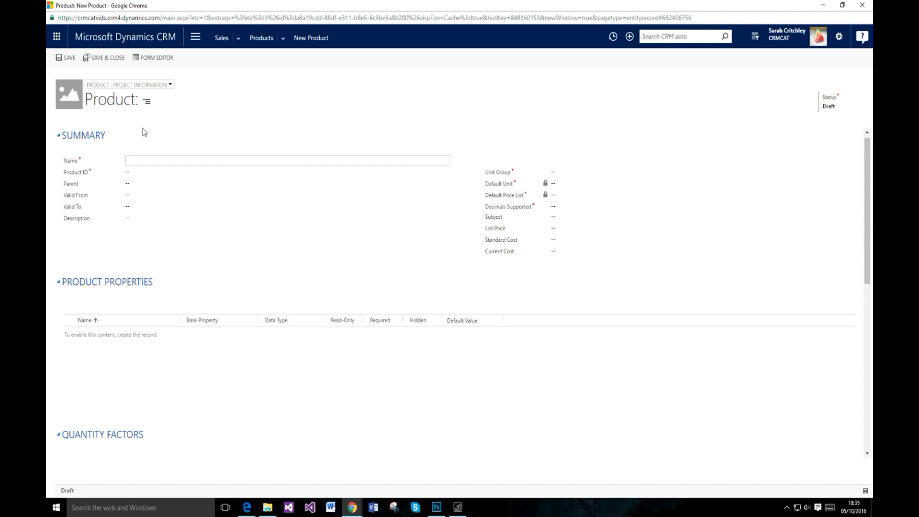
type("Cake")
left_click(153, 173)
type("CakeID")
left_click(605, 171)
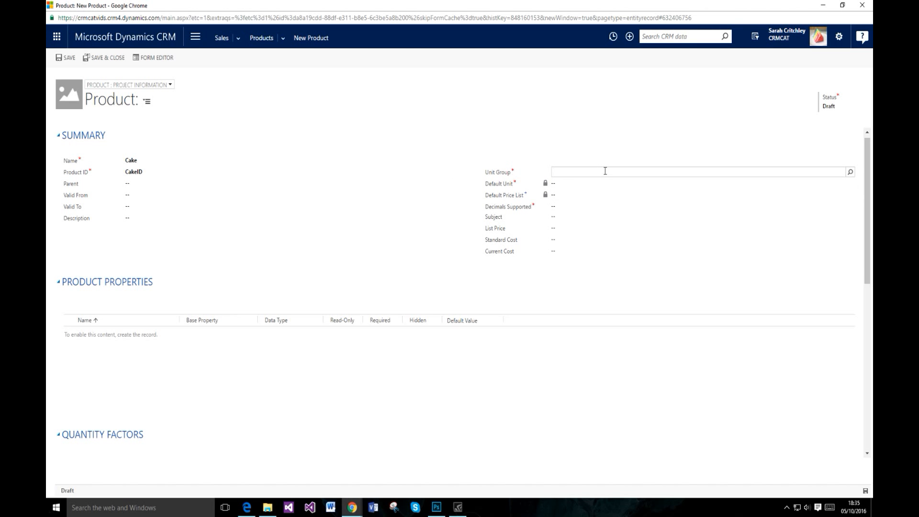
Switch to Photoshop and sketch a single layered cake slice in the upper part of the blank third document
left_click(438, 509)
left_click(294, 35)
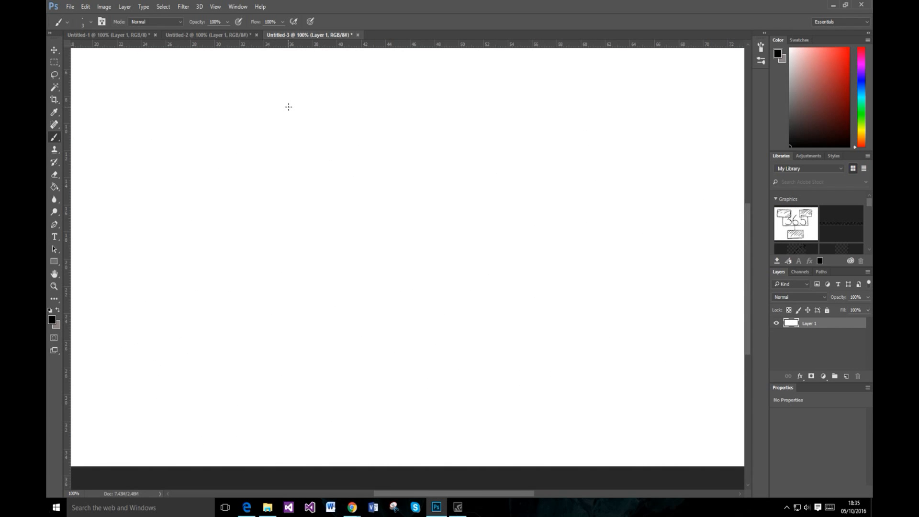
mouse_move(234, 125)
left_mouse_down()
mouse_move(177, 166)
mouse_move(277, 158)
left_mouse_up()
left_click_drag(172, 171, 292, 201)
left_click_drag(285, 154, 291, 199)
mouse_move(179, 193)
left_mouse_down()
mouse_move(278, 175)
mouse_move(265, 182)
left_mouse_up()
Draw a line from the cake slice to the handwritten label "unit - Cake" with a circled 1 beneath it
left_click_drag(307, 154, 389, 138)
left_click_drag(396, 129, 460, 138)
left_click_drag(450, 127, 491, 128)
left_click(437, 113)
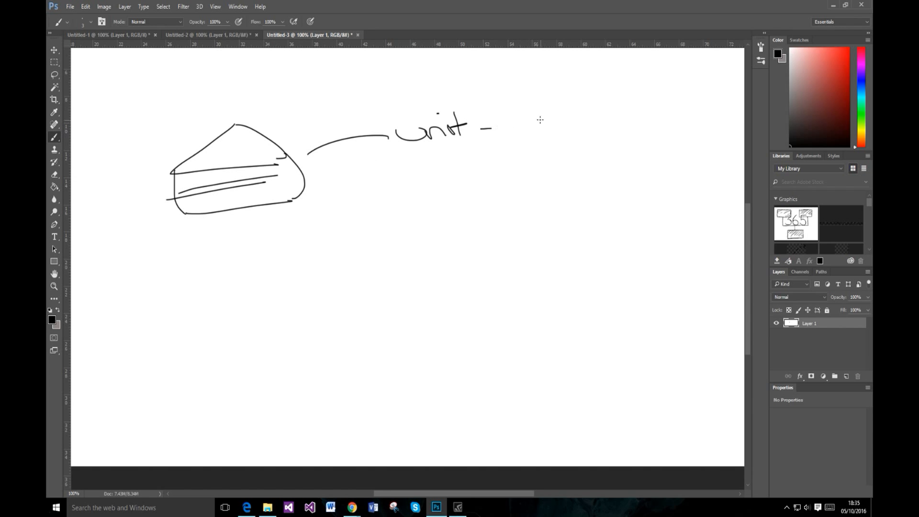
left_click_drag(553, 113, 648, 129)
left_click(654, 127)
mouse_move(581, 154)
left_mouse_down()
mouse_move(591, 168)
mouse_move(616, 152)
mouse_move(568, 155)
left_mouse_up()
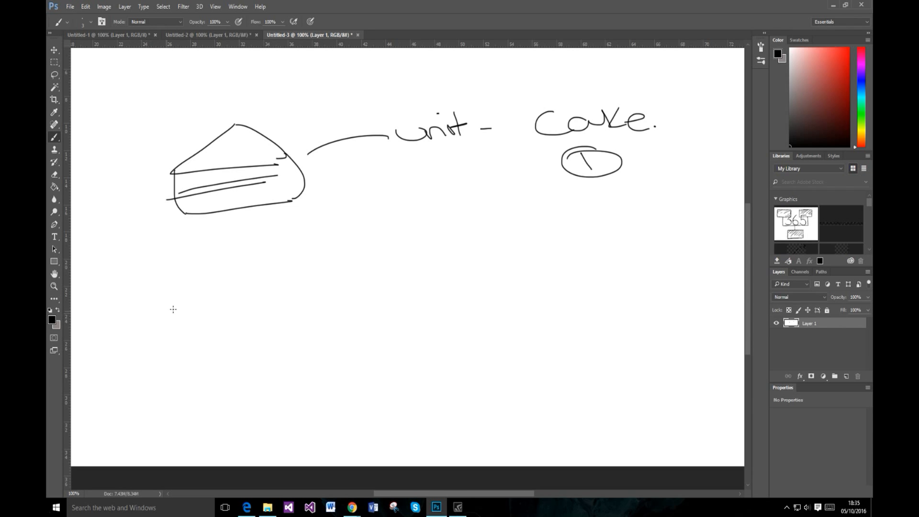
Sketch a row of three overlapping layered cake slices below the single slice
mouse_move(153, 297)
left_mouse_down()
mouse_move(116, 335)
mouse_move(192, 328)
left_mouse_up()
left_click_drag(114, 344, 178, 364)
left_click_drag(200, 335, 194, 357)
left_click_drag(191, 346, 111, 369)
mouse_move(198, 303)
left_mouse_down()
mouse_move(235, 319)
mouse_move(176, 363)
mouse_move(258, 335)
left_mouse_up()
left_click_drag(178, 362, 254, 369)
mouse_move(252, 337)
left_mouse_down()
mouse_move(254, 363)
mouse_move(184, 376)
left_mouse_up()
left_click_drag(261, 320, 326, 300)
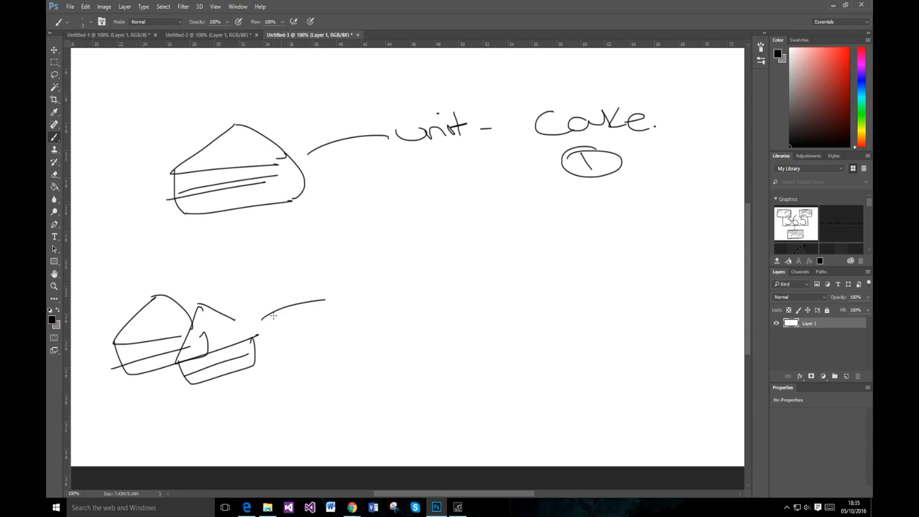
left_click_drag(263, 317, 253, 338)
left_click_drag(253, 338, 327, 326)
left_click_drag(316, 308, 328, 330)
mouse_move(254, 338)
left_mouse_down()
mouse_move(339, 349)
mouse_move(341, 332)
mouse_move(315, 339)
left_mouse_up()
left_click_drag(261, 355, 307, 343)
Draw two arrows from the three slices, one to the handwritten label "primary unit Cake" and one to a circled 3
left_click_drag(348, 303, 445, 285)
mouse_move(411, 275)
left_mouse_down()
mouse_move(445, 285)
mouse_move(415, 297)
left_mouse_up()
mouse_move(468, 287)
left_mouse_down()
mouse_move(538, 261)
mouse_move(584, 261)
mouse_move(589, 273)
left_mouse_up()
mouse_move(531, 289)
left_mouse_down()
mouse_move(623, 280)
mouse_move(596, 270)
left_mouse_up()
mouse_move(656, 259)
left_mouse_down()
mouse_move(656, 272)
mouse_move(699, 256)
mouse_move(729, 258)
left_mouse_up()
left_click(707, 235)
left_click_drag(365, 347, 464, 348)
mouse_move(439, 357)
left_mouse_down()
mouse_move(517, 335)
mouse_move(503, 369)
mouse_move(524, 376)
left_mouse_up()
left_click_drag(488, 341, 531, 371)
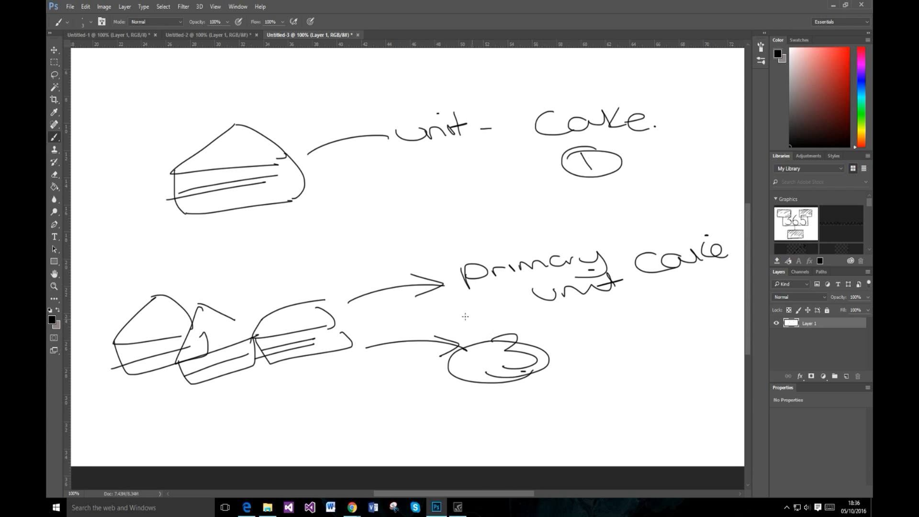
Add an upward arrow and the handwritten label "Group of cakes" above the three slices, and switch back to Microsoft Dynamics CRM
mouse_move(431, 260)
left_mouse_down()
mouse_move(516, 200)
mouse_move(507, 227)
left_mouse_up()
left_click(533, 221)
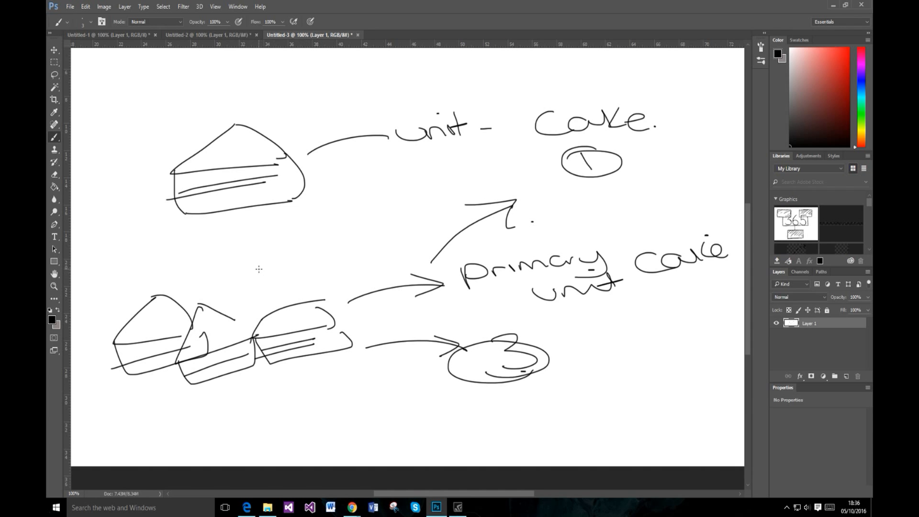
mouse_move(262, 263)
left_mouse_down()
mouse_move(242, 286)
mouse_move(253, 277)
left_mouse_up()
mouse_move(258, 289)
left_mouse_down()
mouse_move(275, 274)
mouse_move(332, 265)
mouse_move(341, 276)
mouse_move(357, 263)
mouse_move(312, 290)
mouse_move(390, 268)
left_mouse_up()
left_click_drag(314, 301, 377, 289)
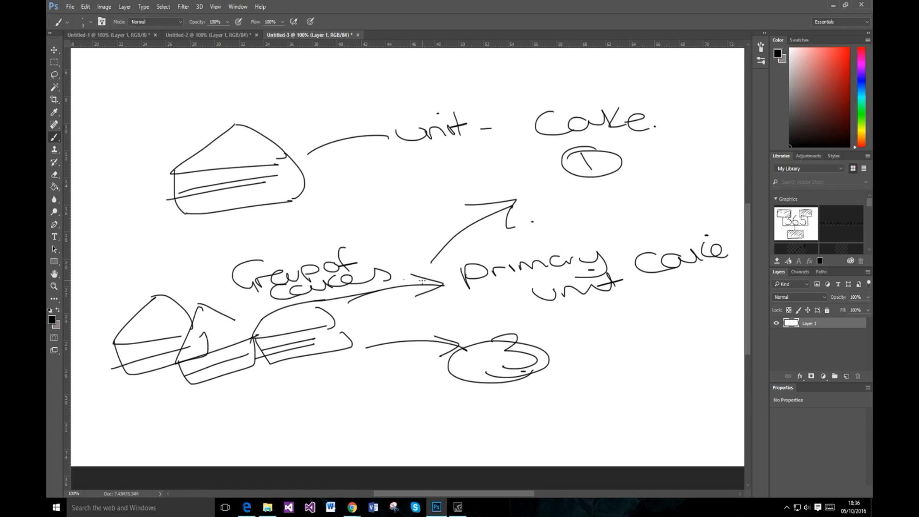
left_click(438, 510)
left_click(631, 174)
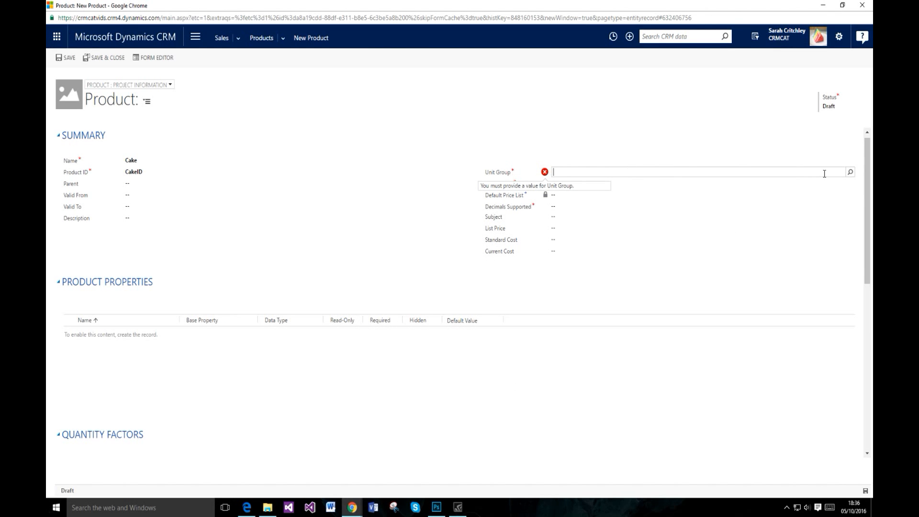
left_click(850, 172)
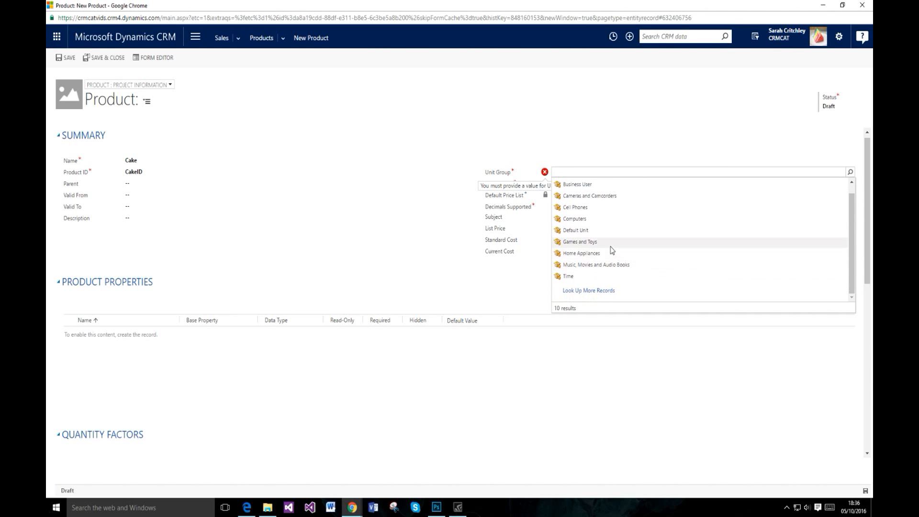
left_click(590, 291)
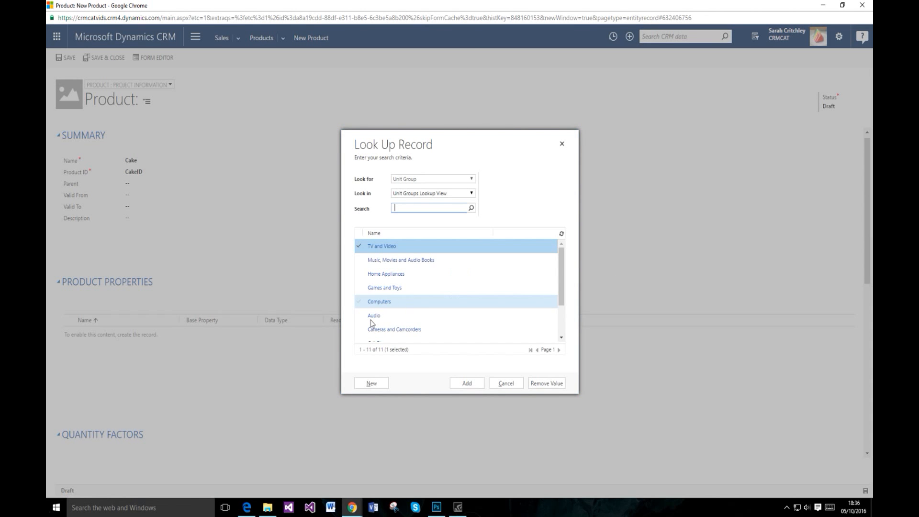
left_click(374, 383)
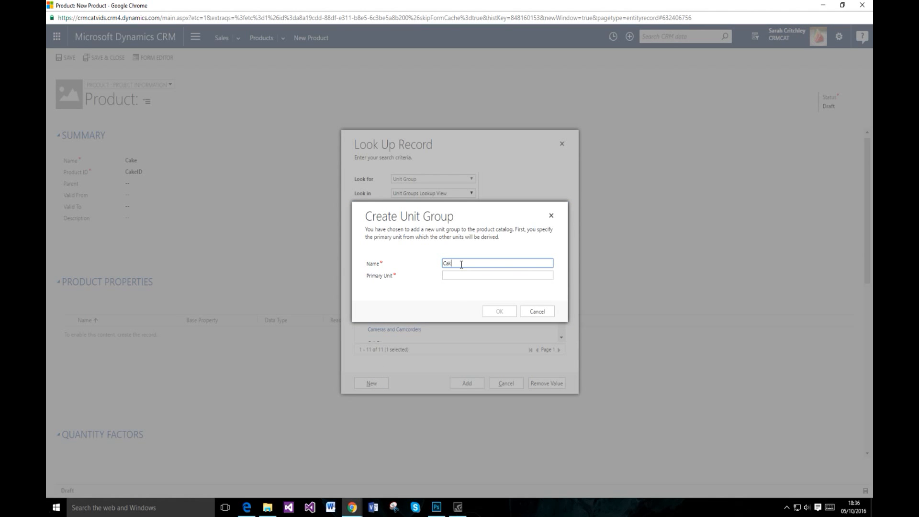
left_click(465, 274)
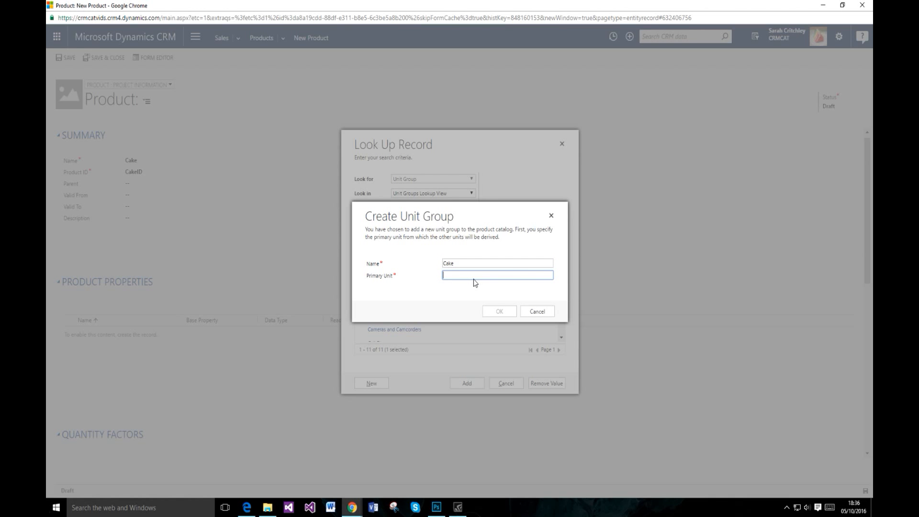
left_click(537, 312)
left_click(562, 144)
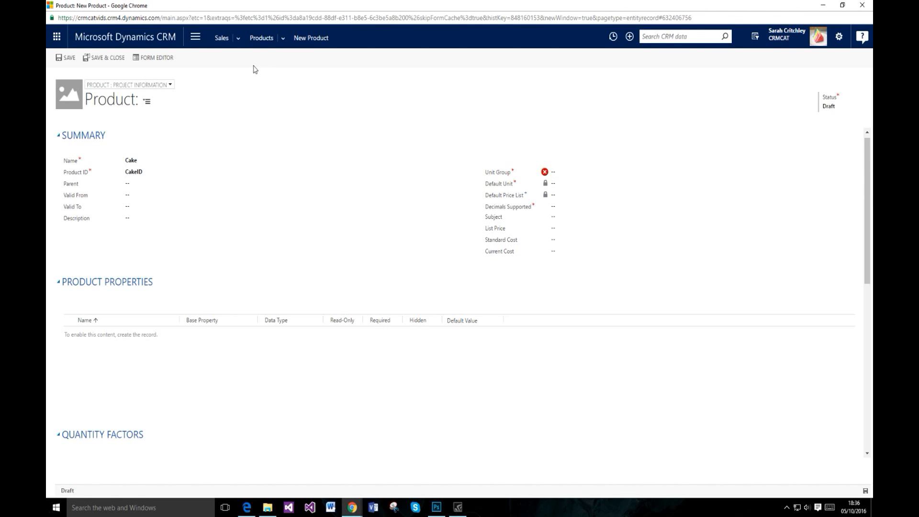
Create a unit group named "Cakes" with the primary unit "Cake" in the Product Catalog settings
left_click(205, 42)
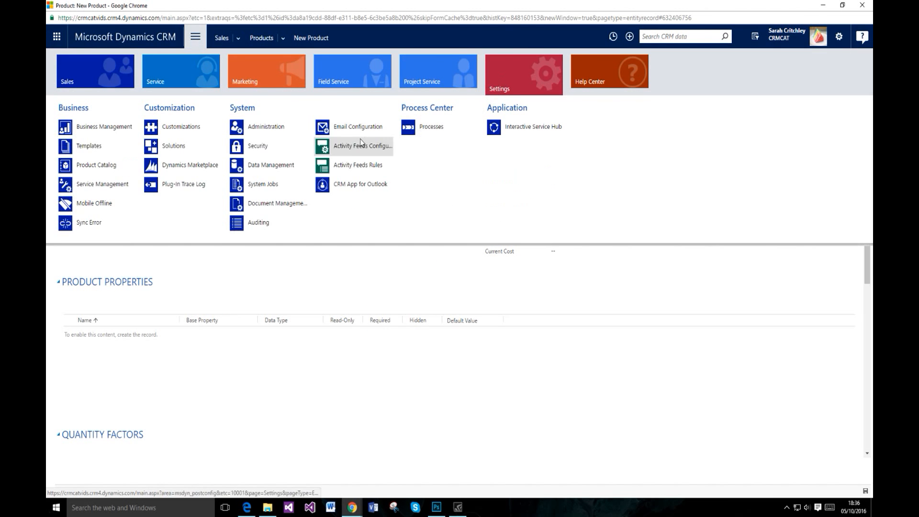
left_click(96, 165)
left_click(493, 77)
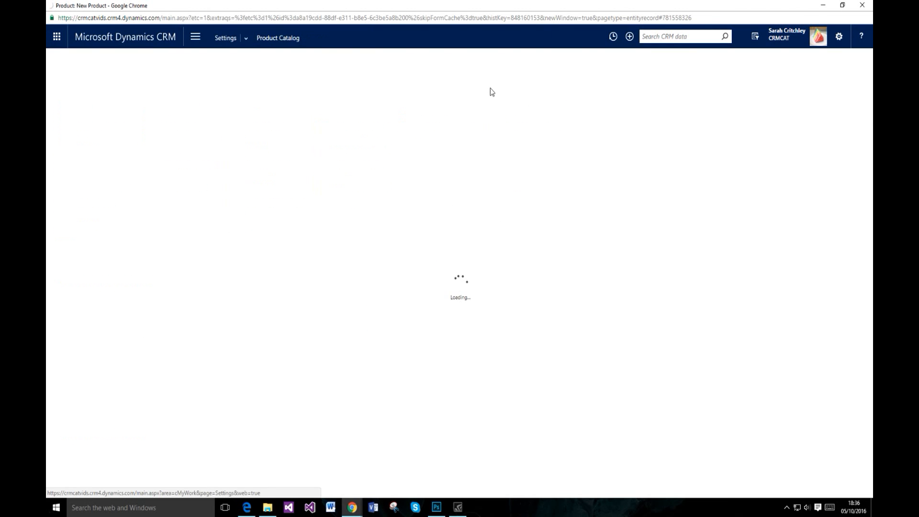
left_click(508, 111)
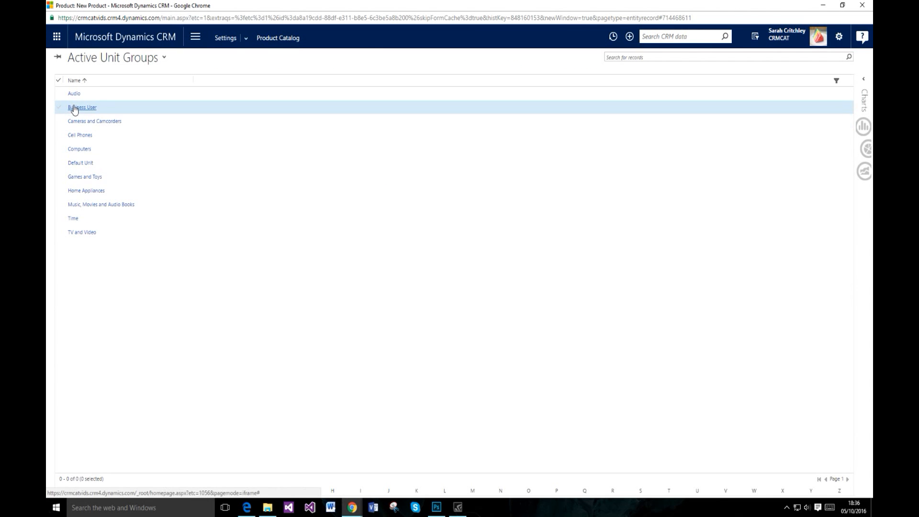
left_click(66, 58)
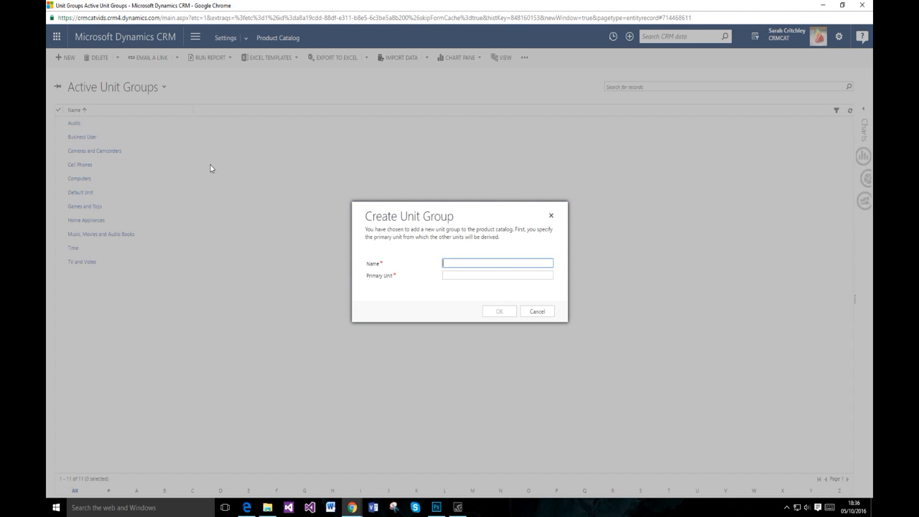
type("Cakes")
key("Tab")
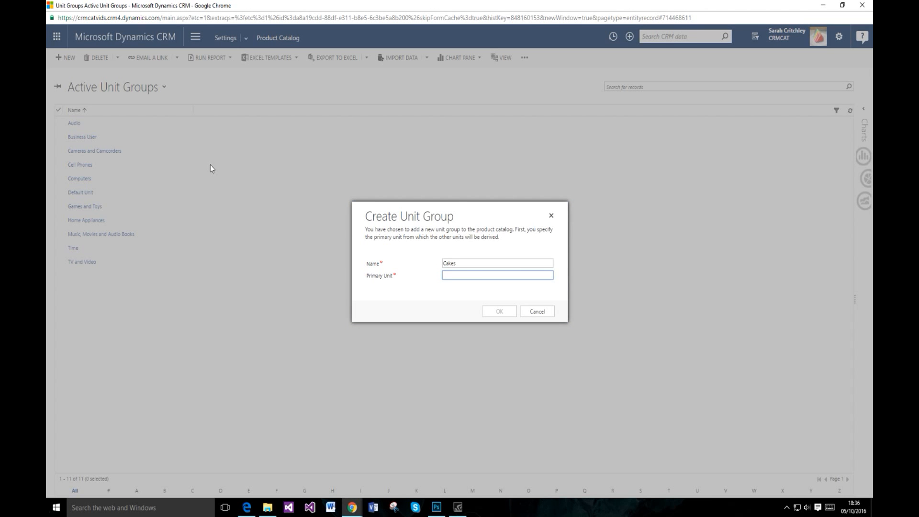
type("Cake")
left_click(508, 312)
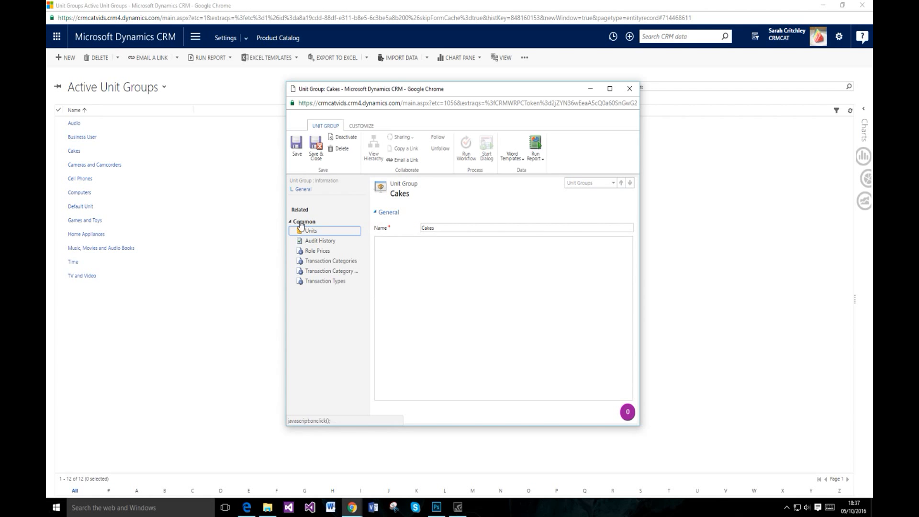
Add a unit named "3 Pack Cake" to the Cakes unit group with quantity 3 and base unit Cake, and save it
left_click(310, 233)
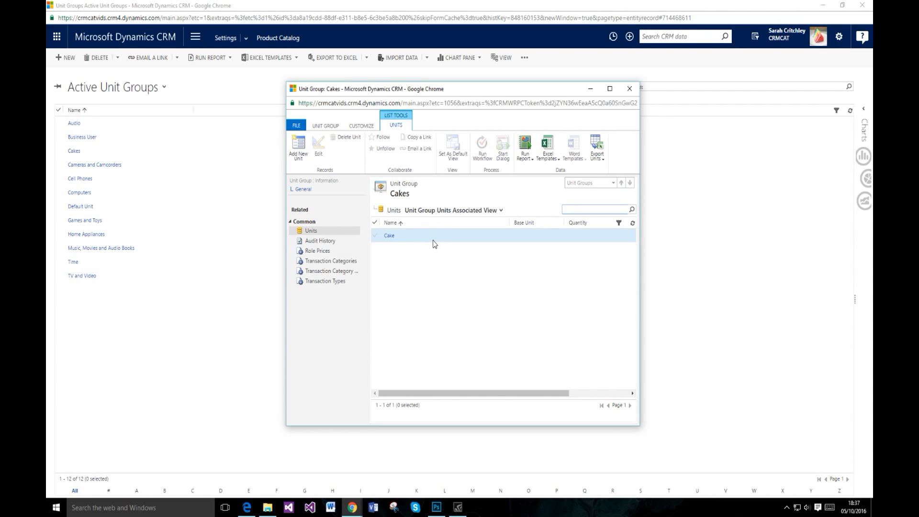
left_click(299, 146)
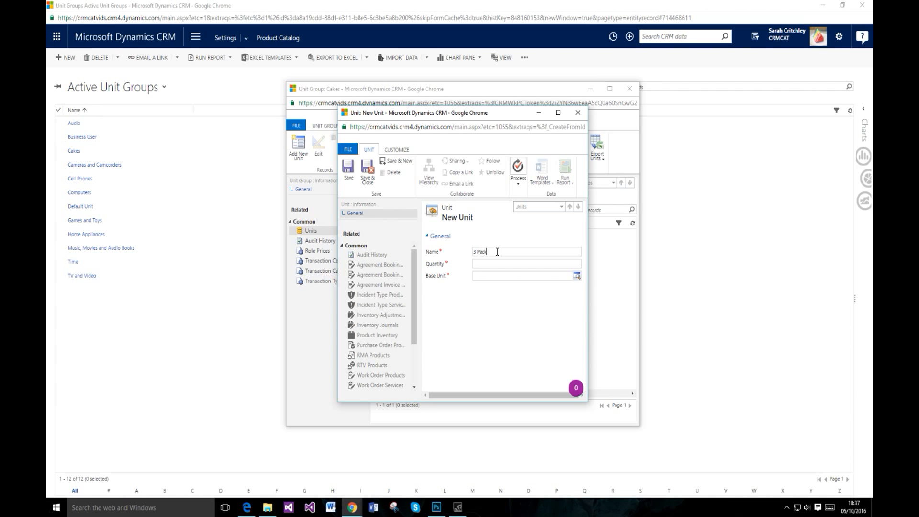
left_click(498, 262)
type("3")
left_click(503, 276)
left_click(577, 277)
left_click(526, 293)
left_click(536, 300)
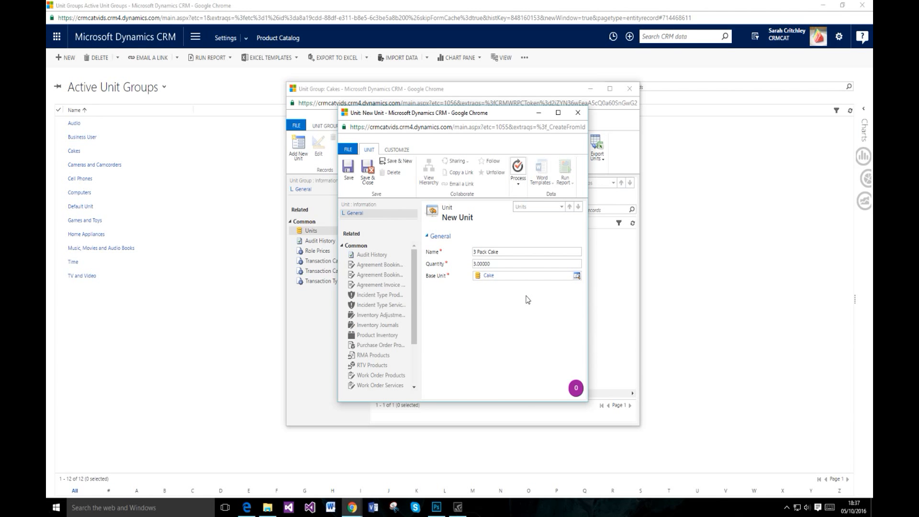
left_click(368, 172)
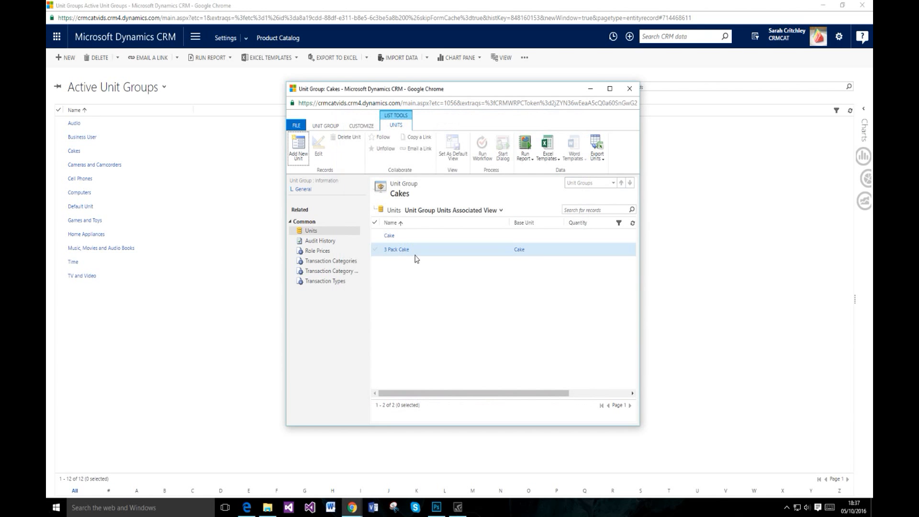
Add a unit named "6 Pack of Cakes" to the Cakes unit group with quantity 2 and base unit 3 Pack Cake, then save and close
left_click(299, 148)
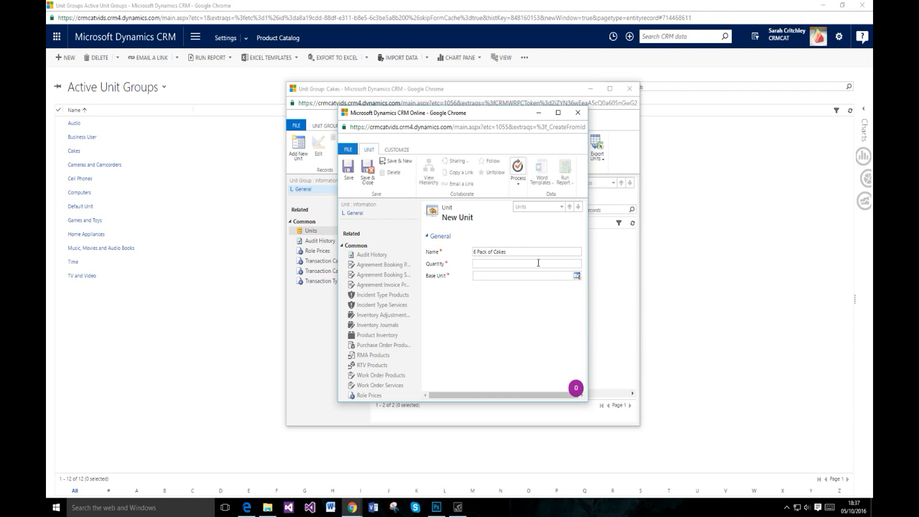
key("shift+Tab")
type("2")
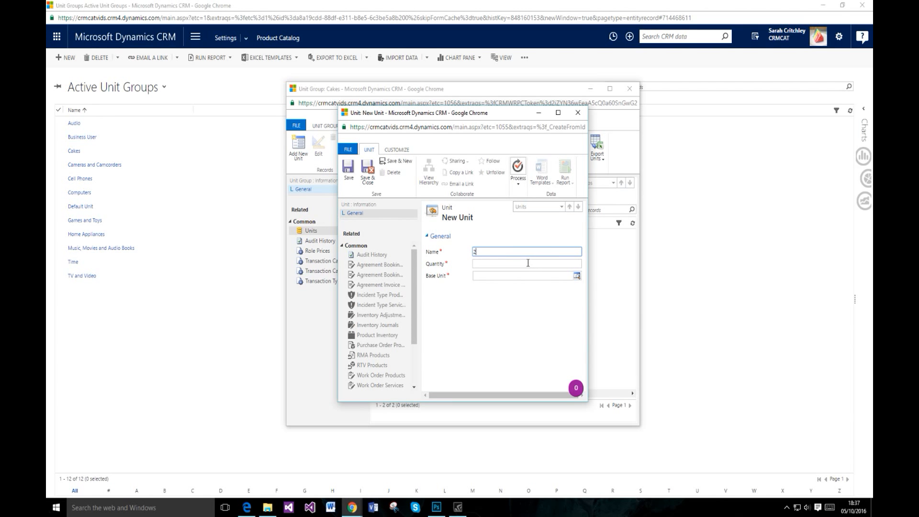
type(" Pack of Cakes")
key("Tab")
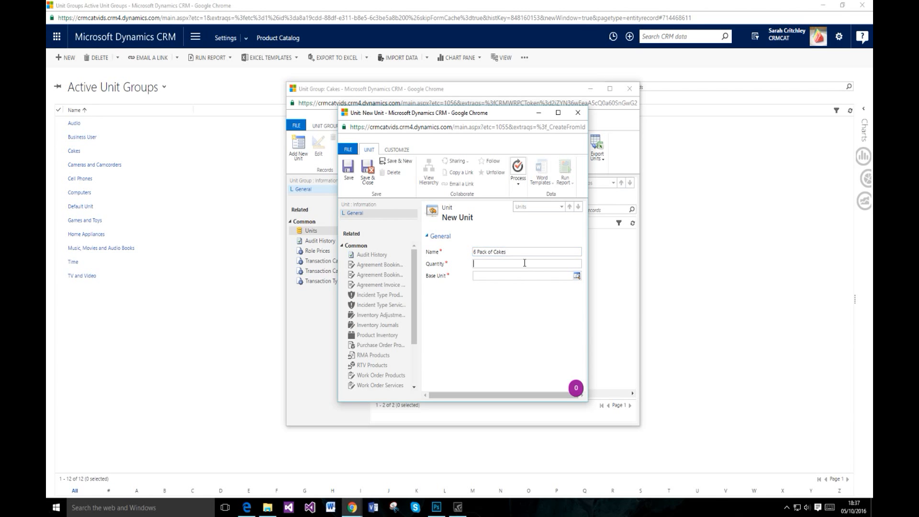
type("2")
left_click(577, 276)
left_click(498, 286)
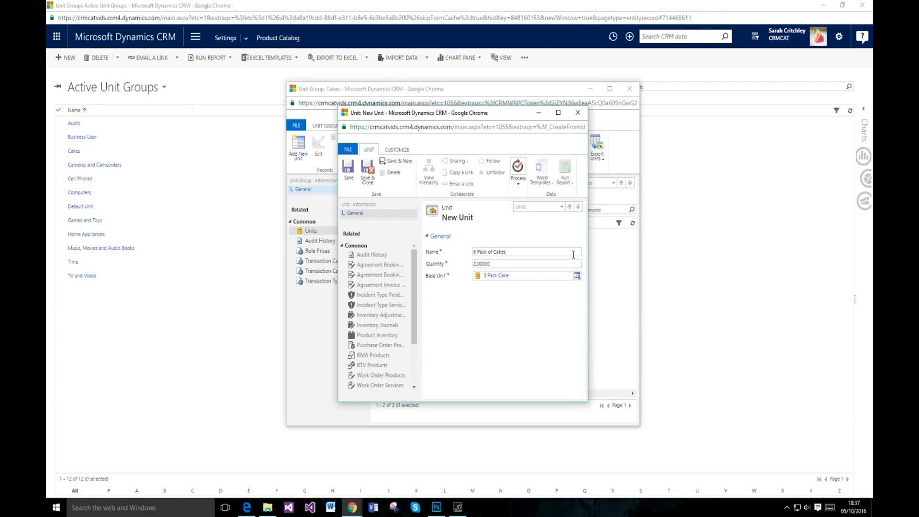
left_click(367, 170)
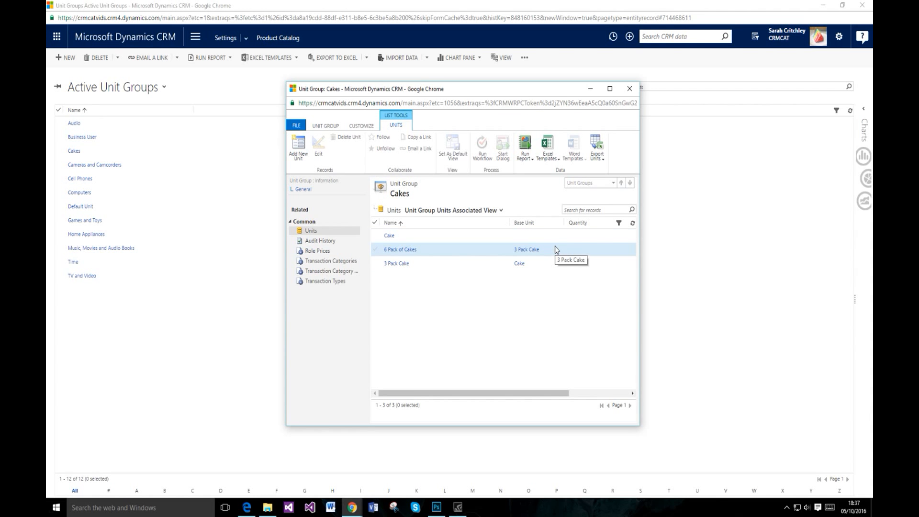
left_click(630, 88)
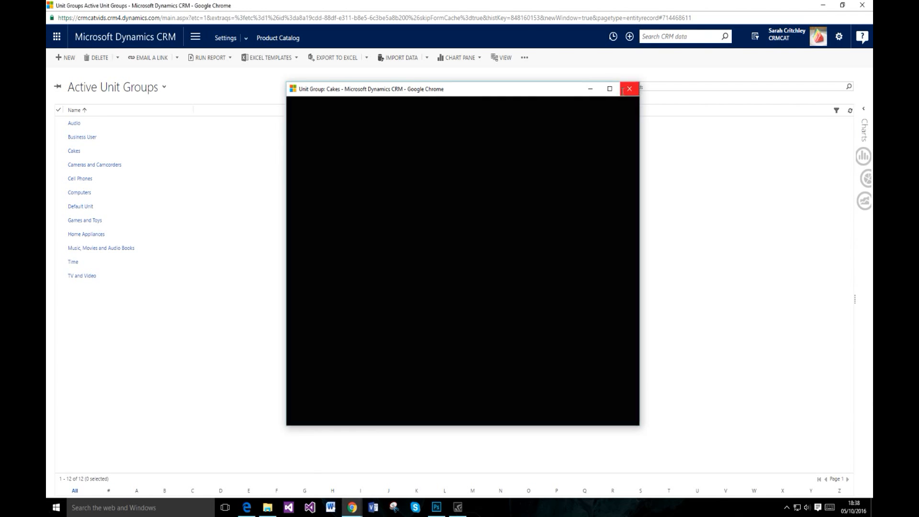
Start a new product in the Product Catalog's Families & Products, named "Cake" with product ID "CakeID1" and parent Masters Cakes
left_click(195, 37)
left_click(491, 70)
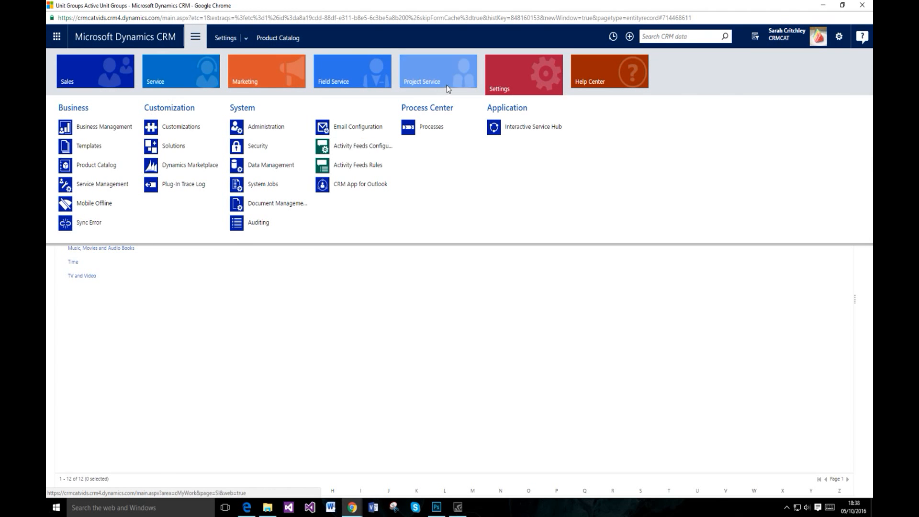
left_click(102, 164)
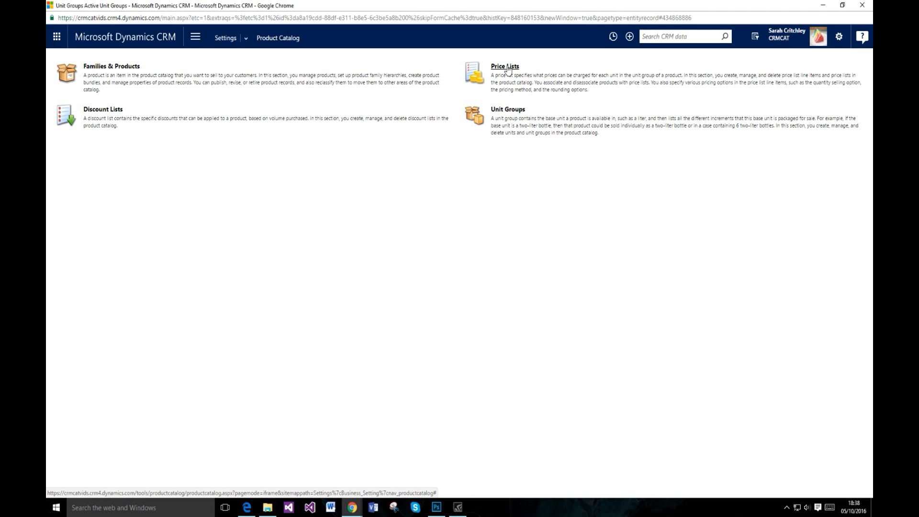
left_click(109, 71)
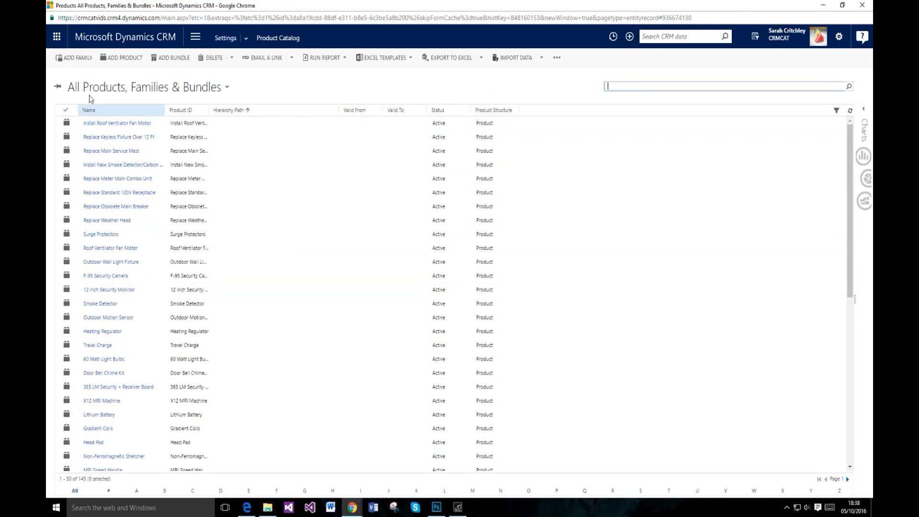
left_click(122, 58)
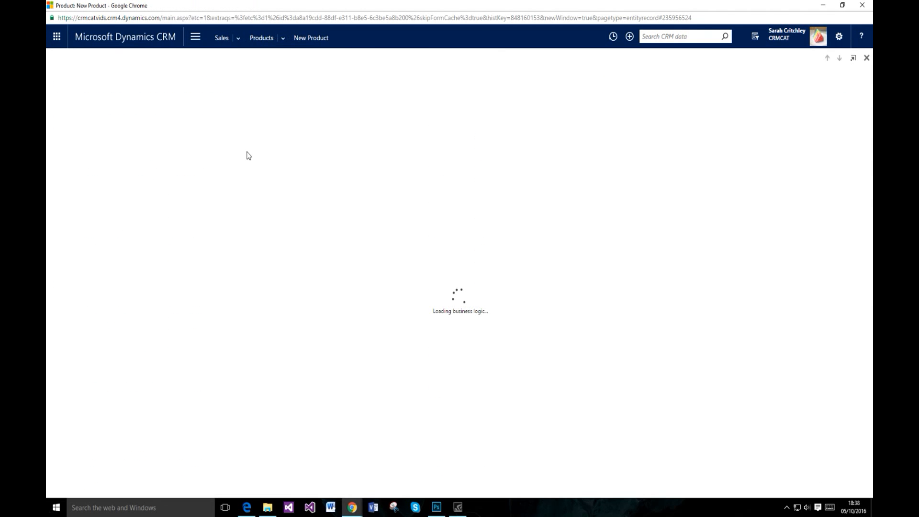
type("Cake")
key("Tab")
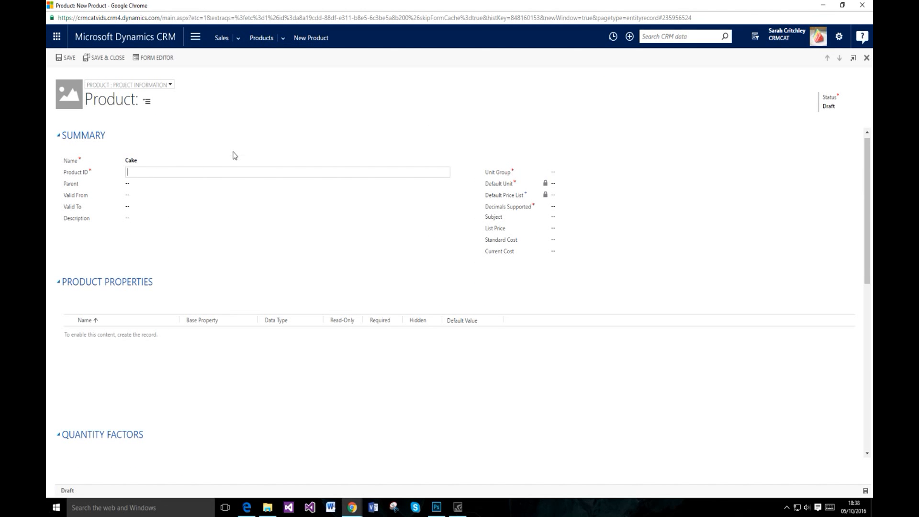
type("CakeID")
left_click(195, 184)
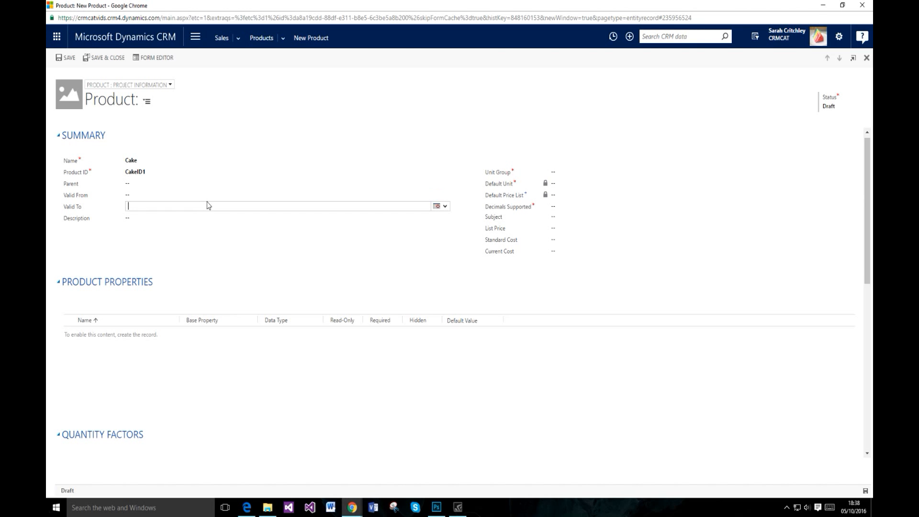
left_click(445, 184)
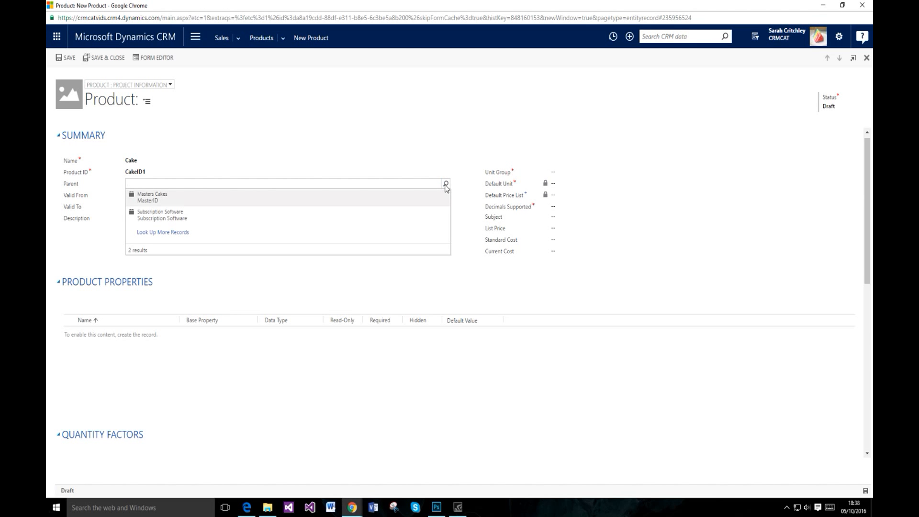
left_click(161, 198)
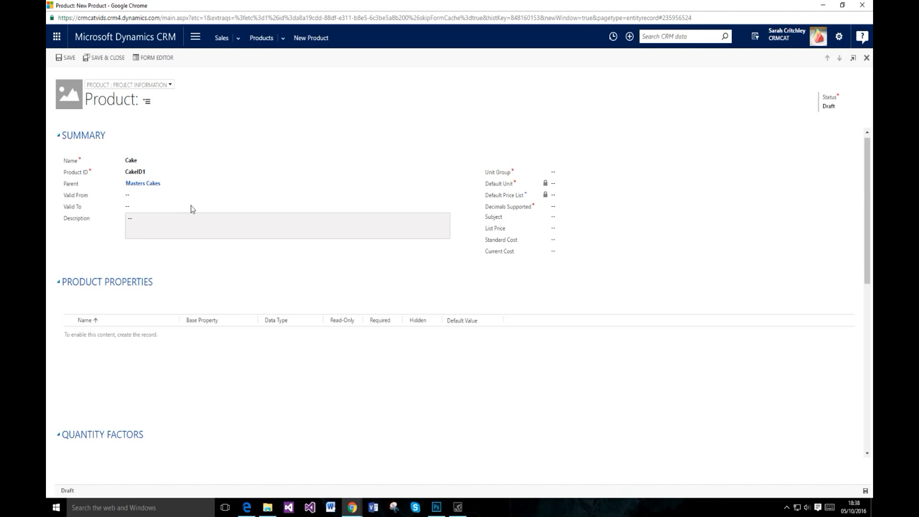
Set the Cake product's unit group to Cakes, default unit to Cake and decimals supported to 2, and save the product
left_click(611, 171)
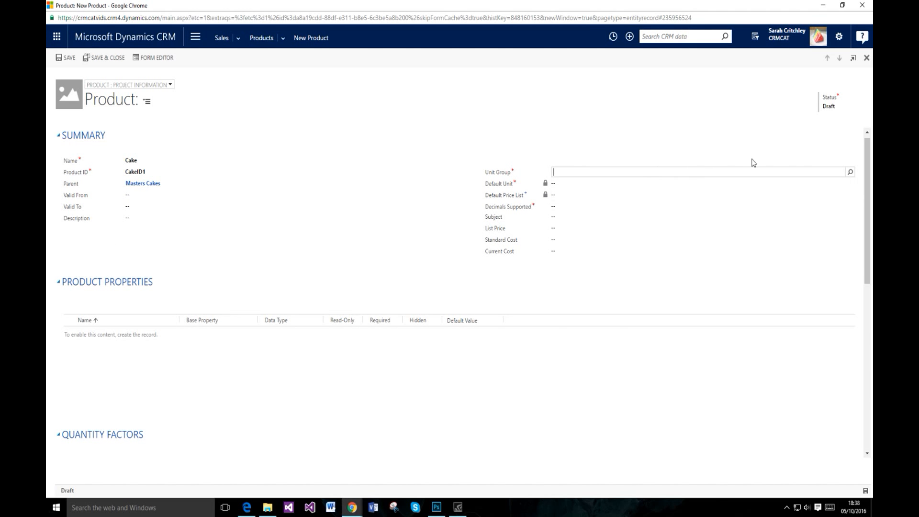
left_click(850, 171)
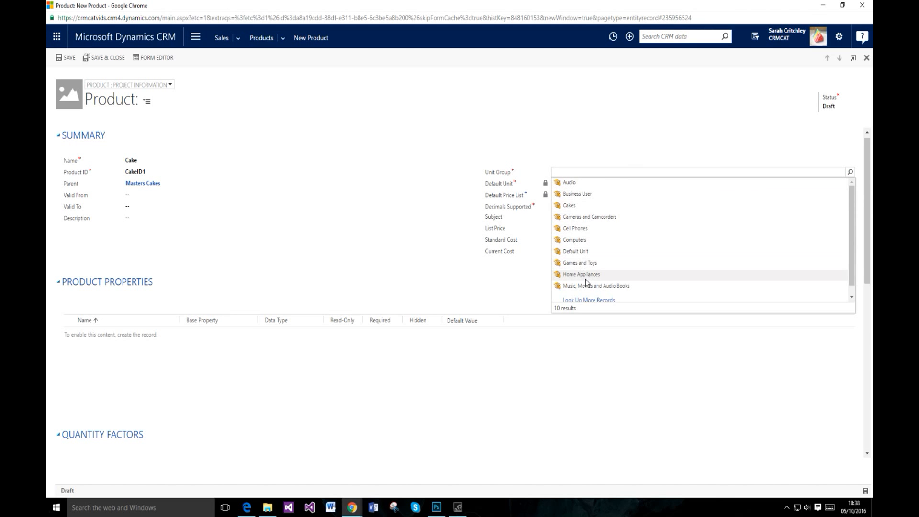
left_click(569, 196)
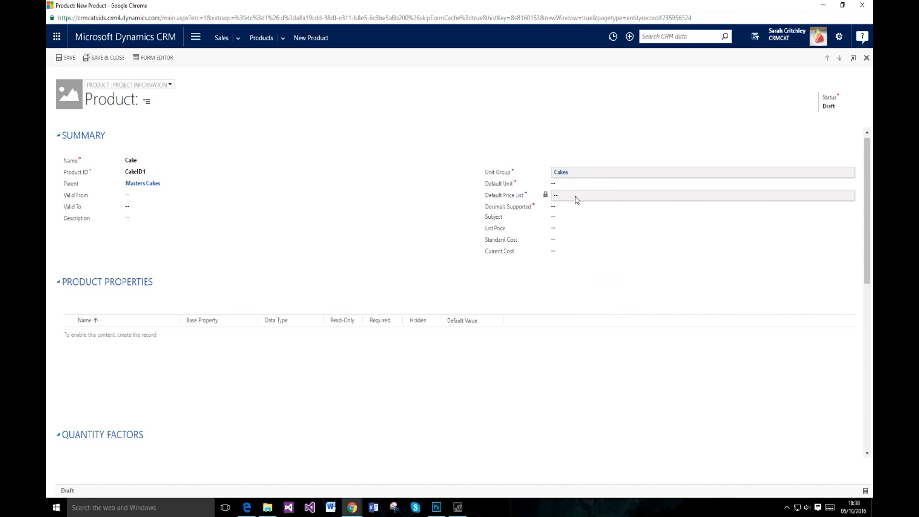
left_click(577, 185)
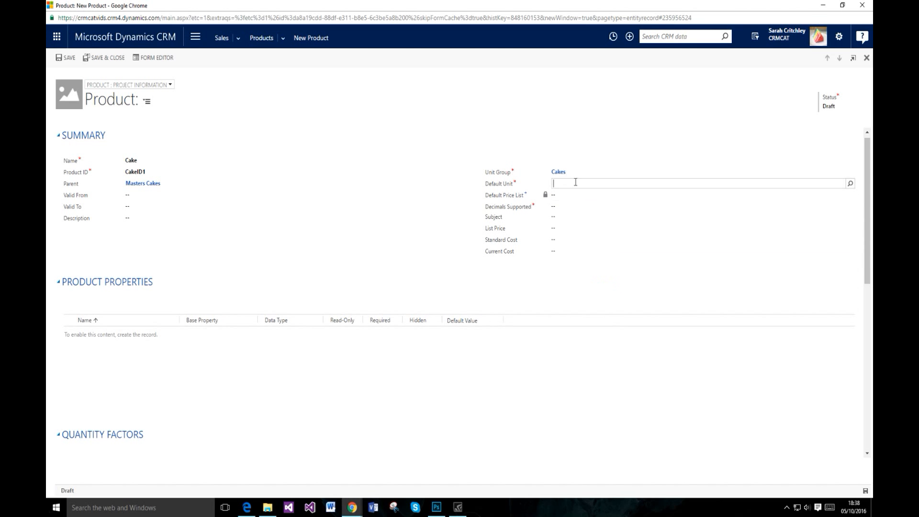
left_click(851, 183)
left_click(593, 216)
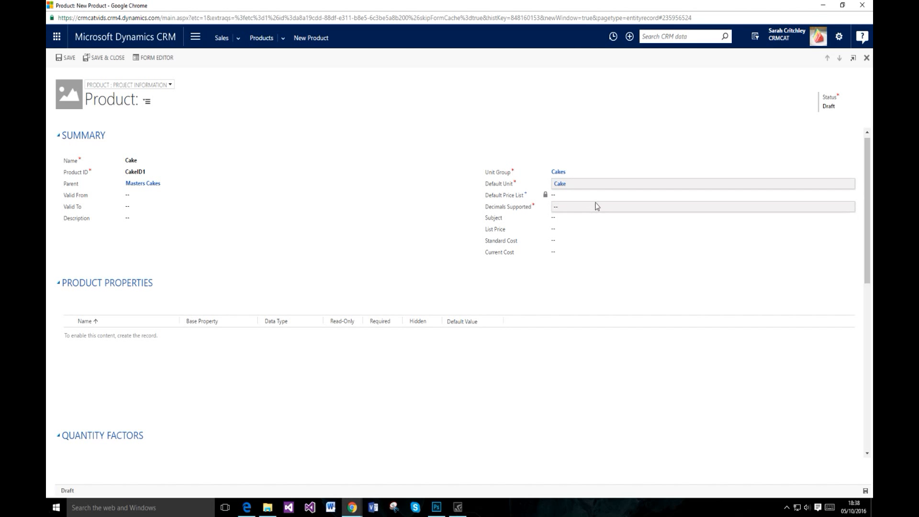
left_click(599, 205)
left_click(619, 289)
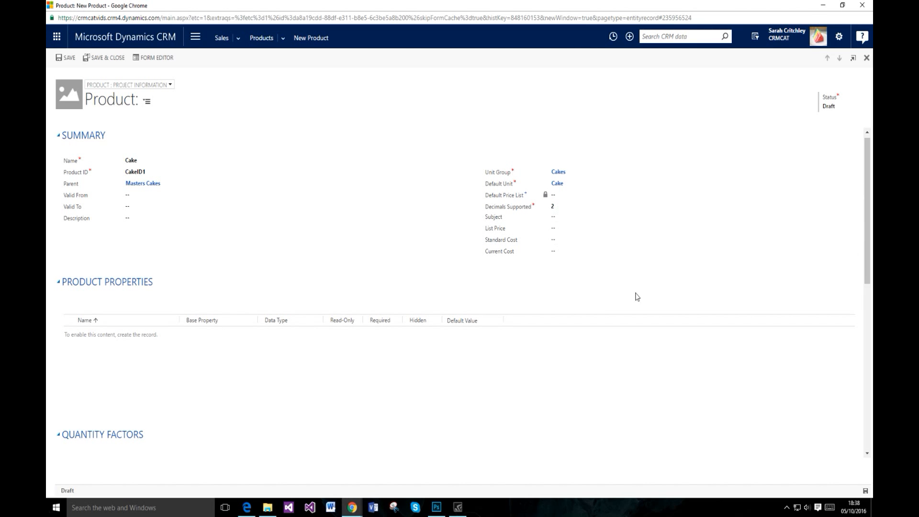
left_click(65, 57)
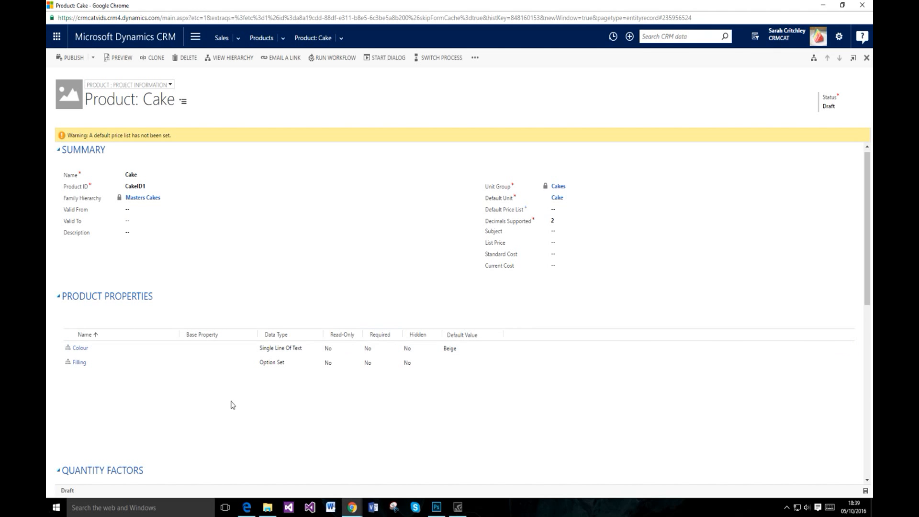
Override the Cake product's inherited Colour property, set its default value to "Chocolate", and save it
double_click(217, 353)
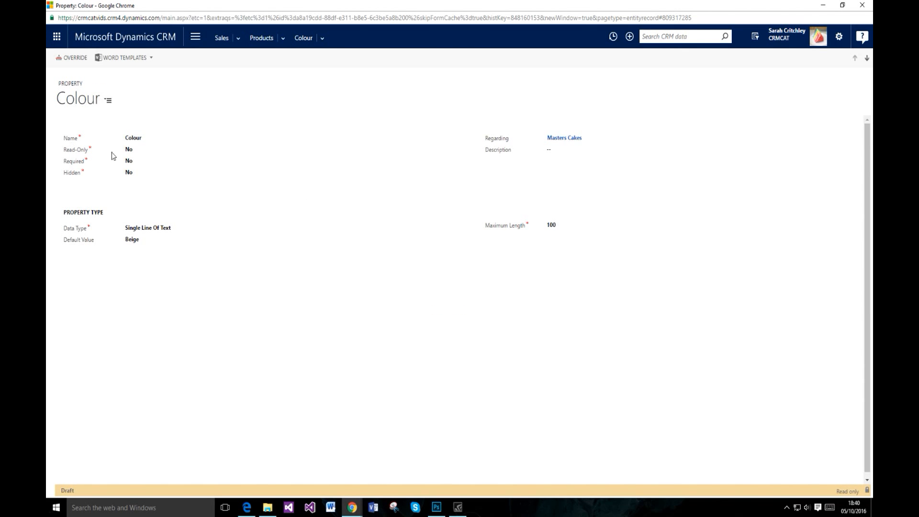
left_click(73, 63)
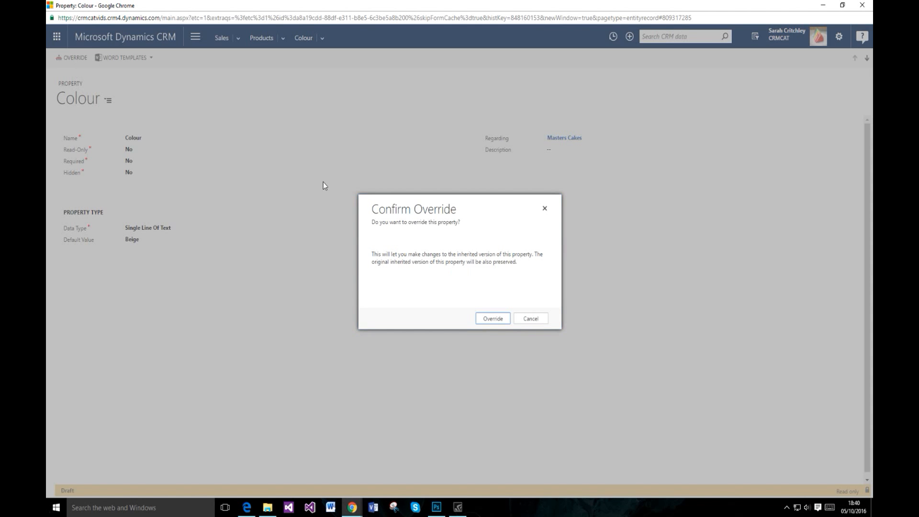
left_click(480, 315)
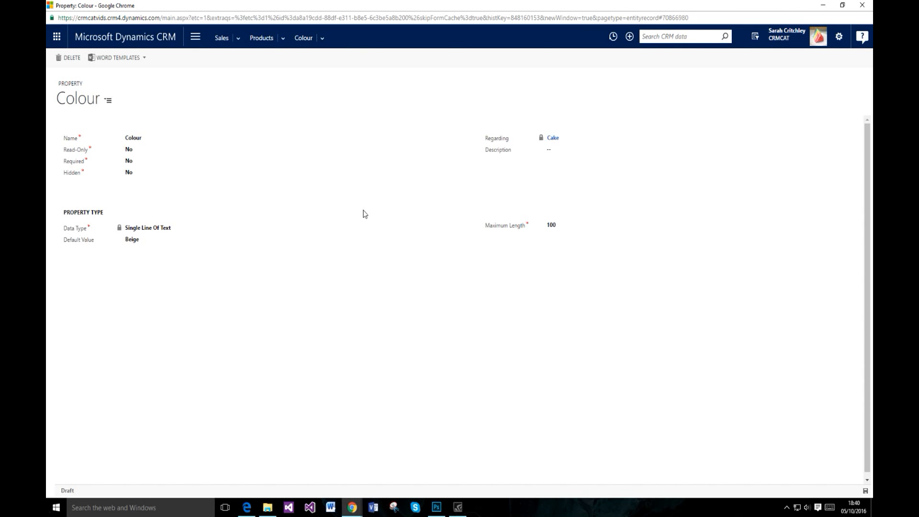
left_click(141, 240)
left_click_drag(143, 241, 106, 243)
key("BackSpace")
type("Choao")
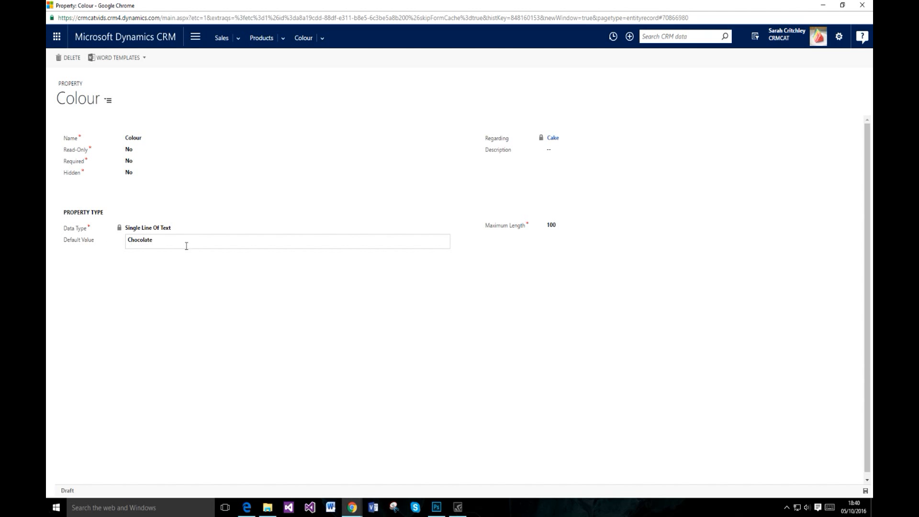
left_click(865, 490)
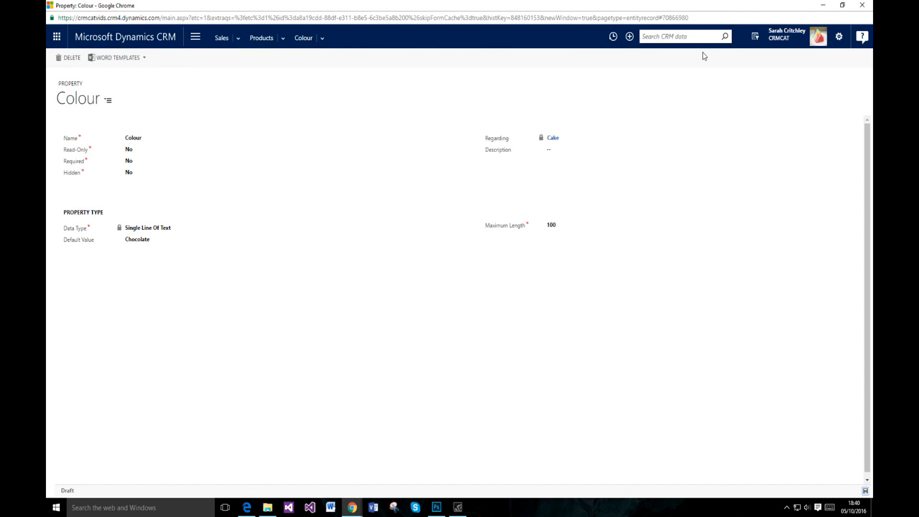
Reopen the Cake product record and review its product properties, quantity factors, price list items and product relationships
left_click(613, 37)
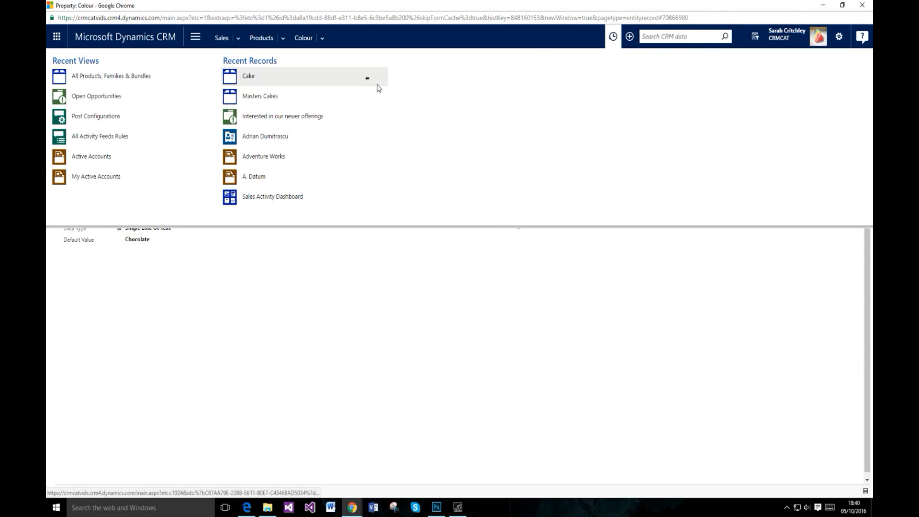
left_click(322, 77)
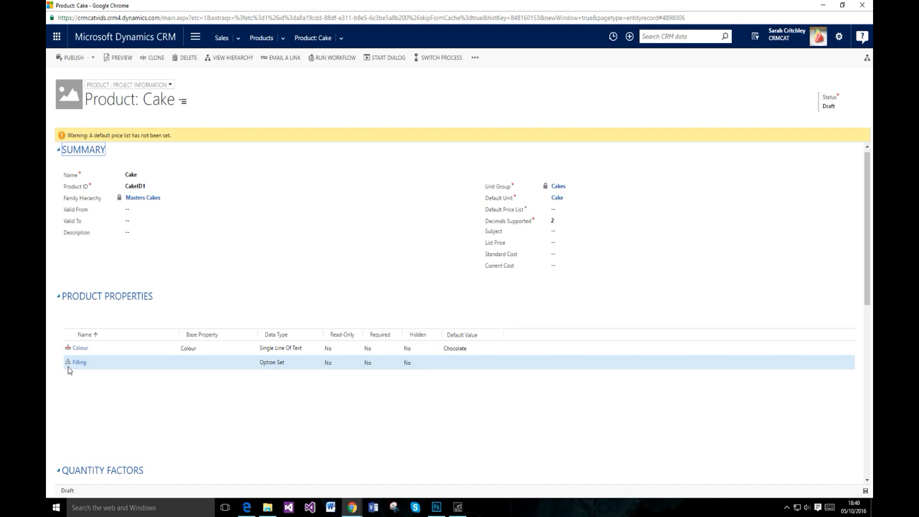
scroll(218, 394, "down", 1)
scroll(218, 395, "down", 3)
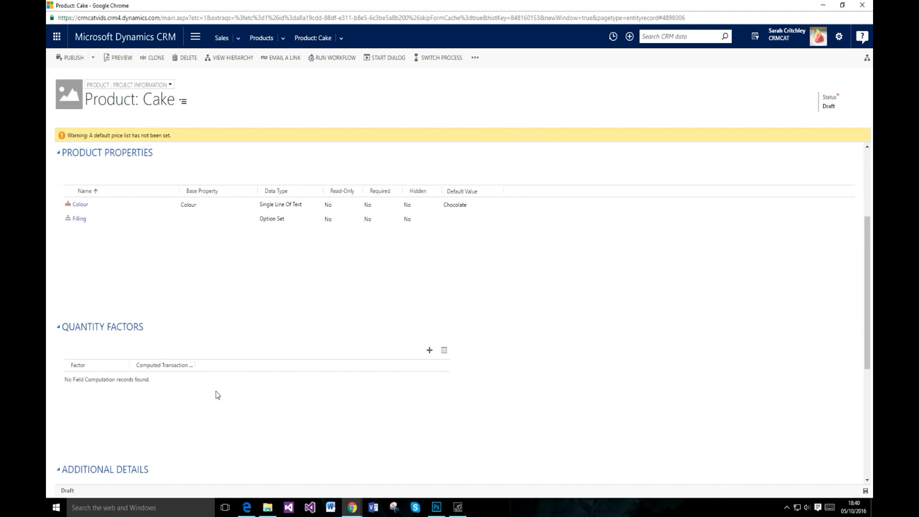
scroll(216, 395, "down", 5)
scroll(215, 394, "up", 6)
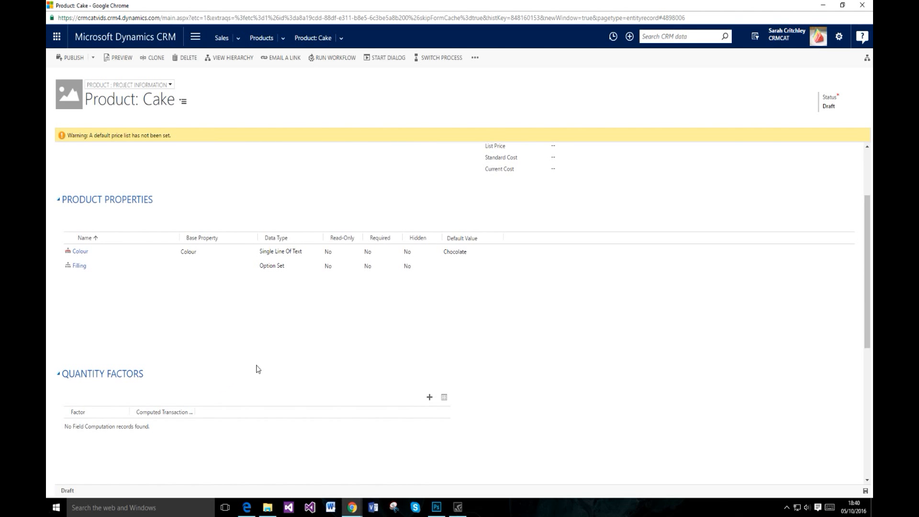
scroll(256, 370, "down", 4)
scroll(257, 369, "down", 2)
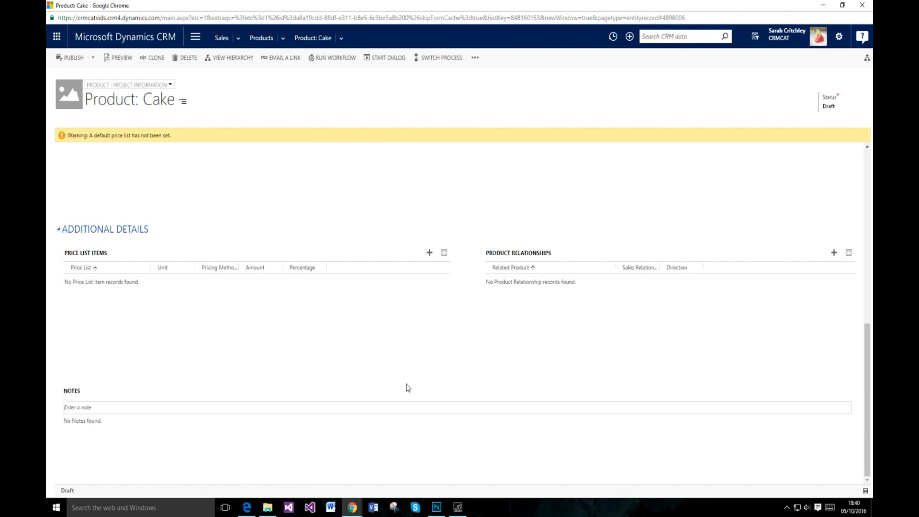
scroll(408, 382, "up", 8)
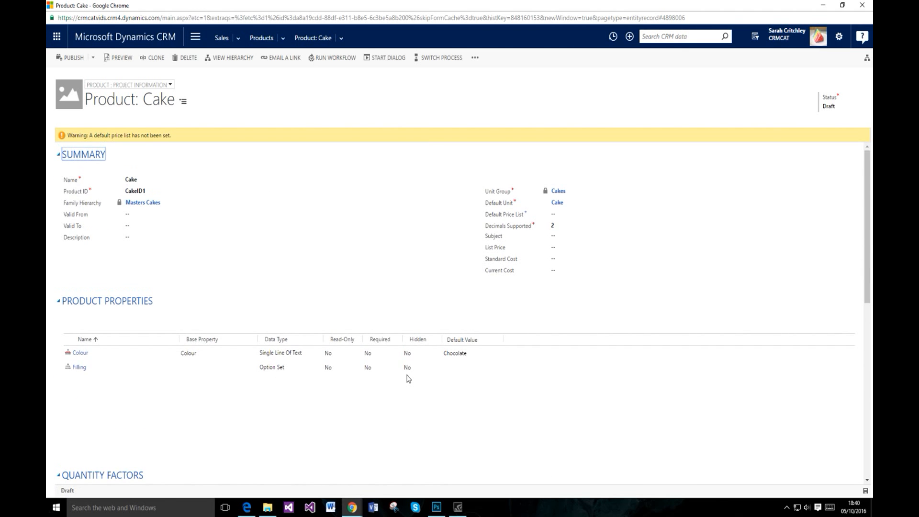
Switch to Photoshop to view the Products and Price Lists sketch, and return to the Cake product in Microsoft Dynamics CRM
left_click(436, 507)
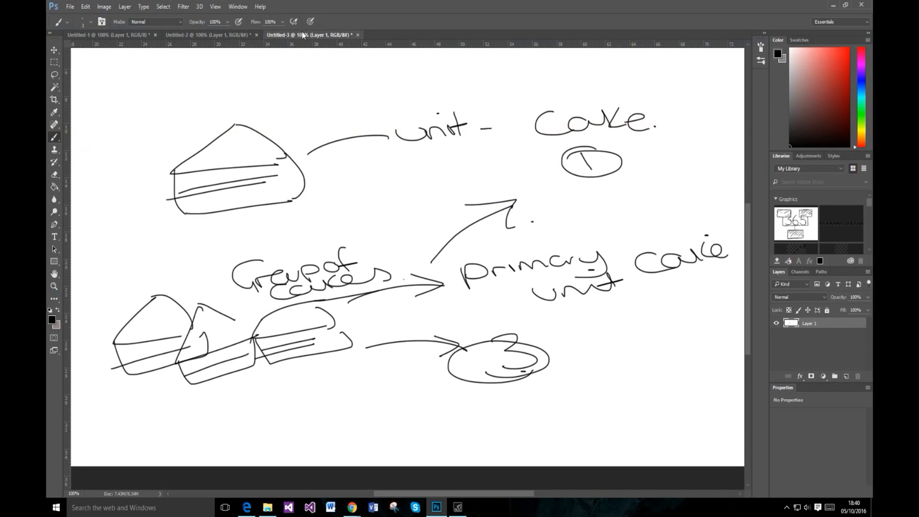
left_click(235, 37)
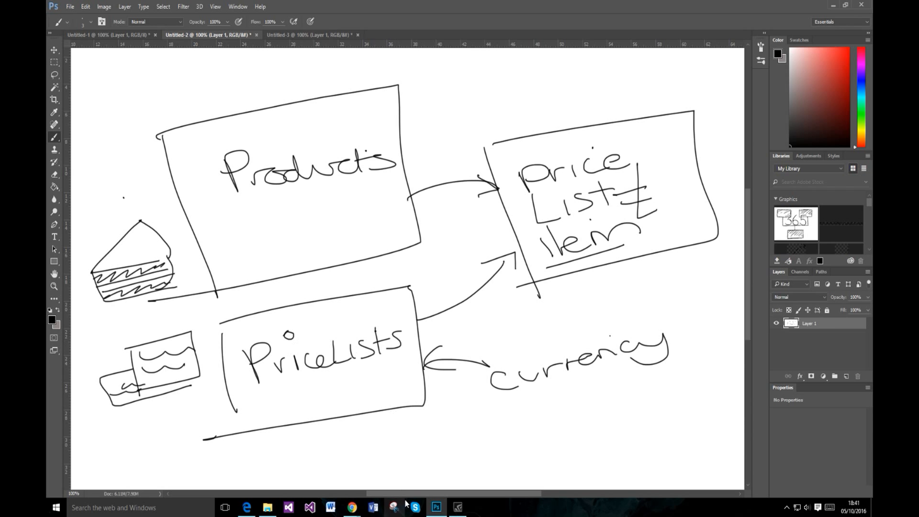
left_click(440, 509)
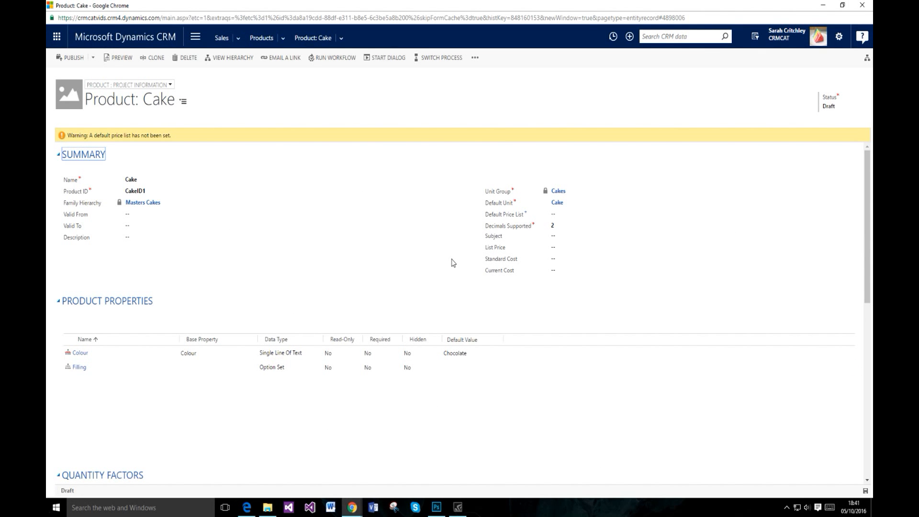
Start a new price list item for the Cake product and review the available price lists, consulting the Photoshop sketch
scroll(450, 263, "down", 10)
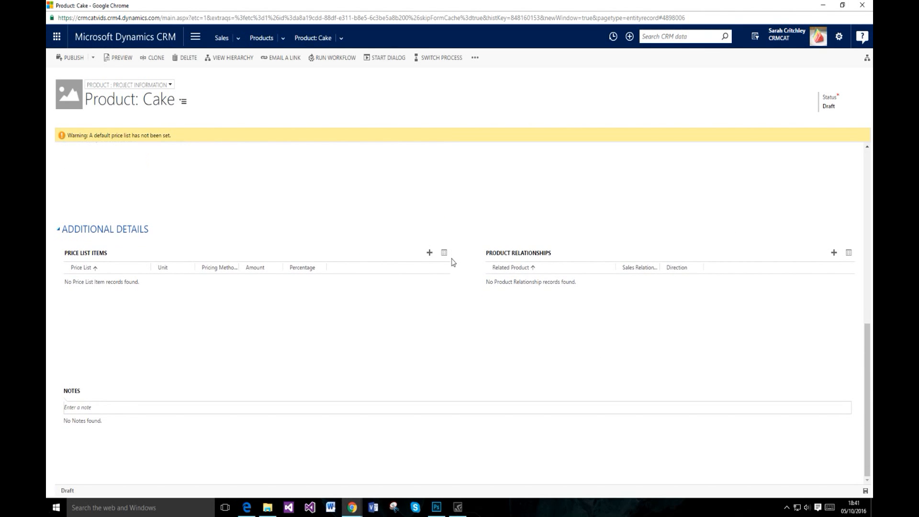
scroll(452, 262, "up", 5)
scroll(451, 262, "down", 5)
left_click(429, 252)
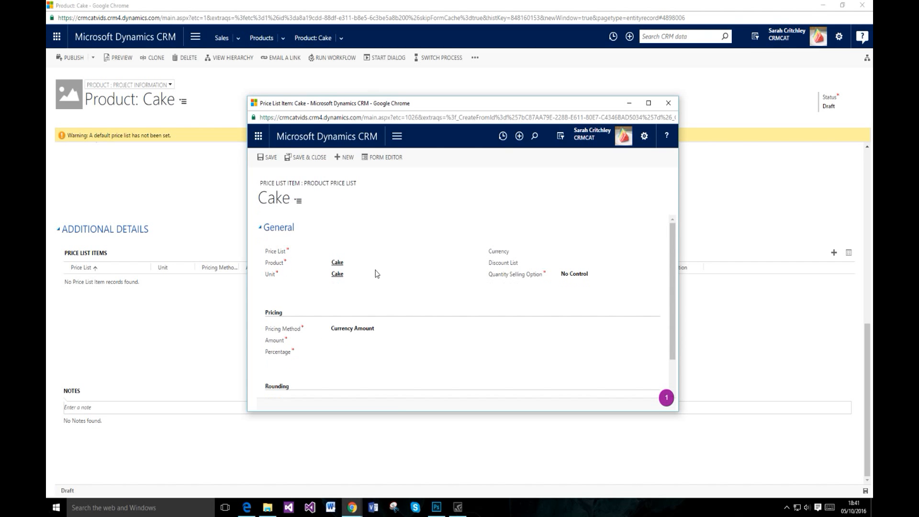
left_click(435, 249)
left_click(446, 249)
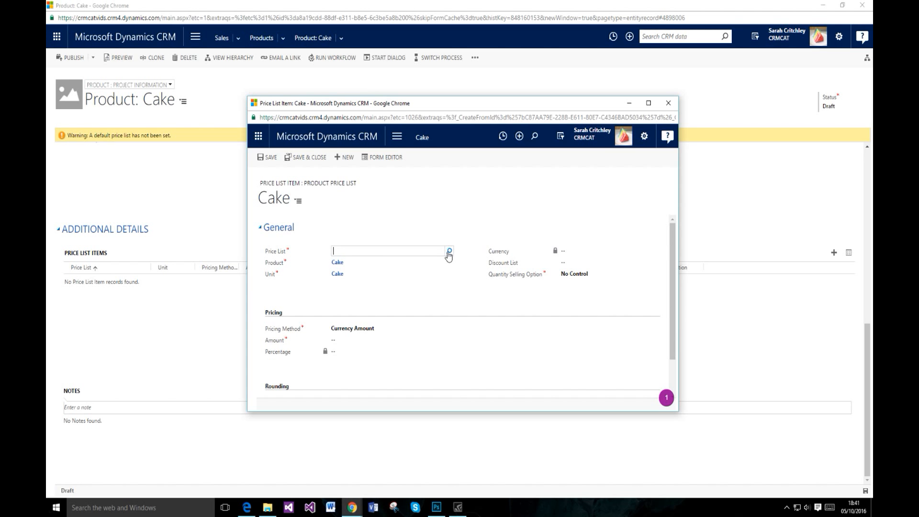
left_click(449, 252)
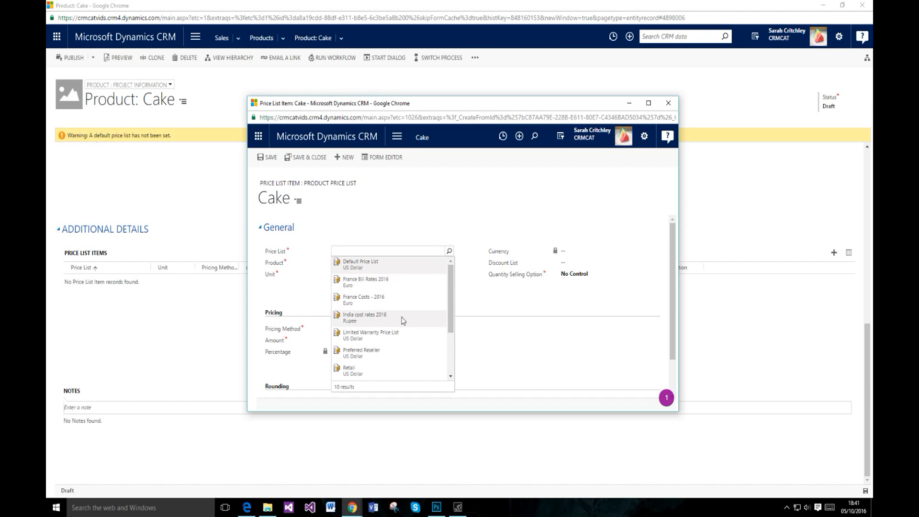
scroll(373, 364, "down", 3)
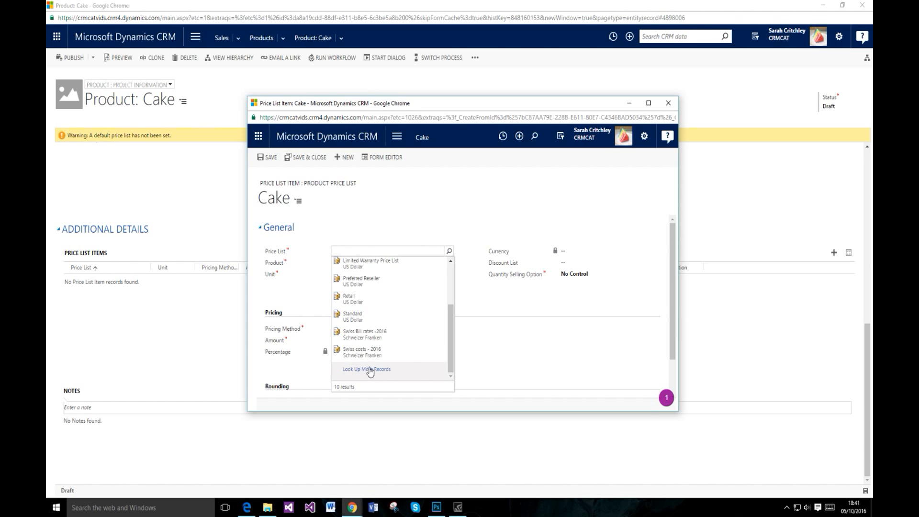
left_click(436, 509)
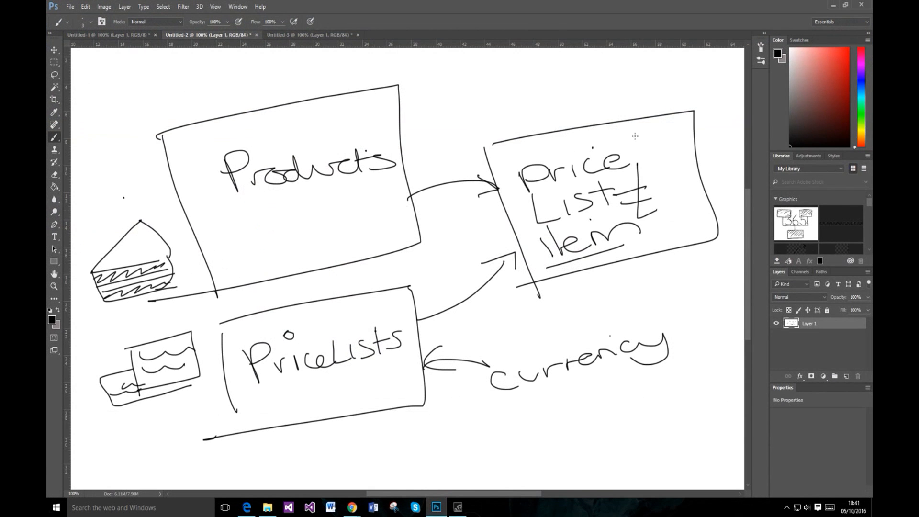
left_click(436, 509)
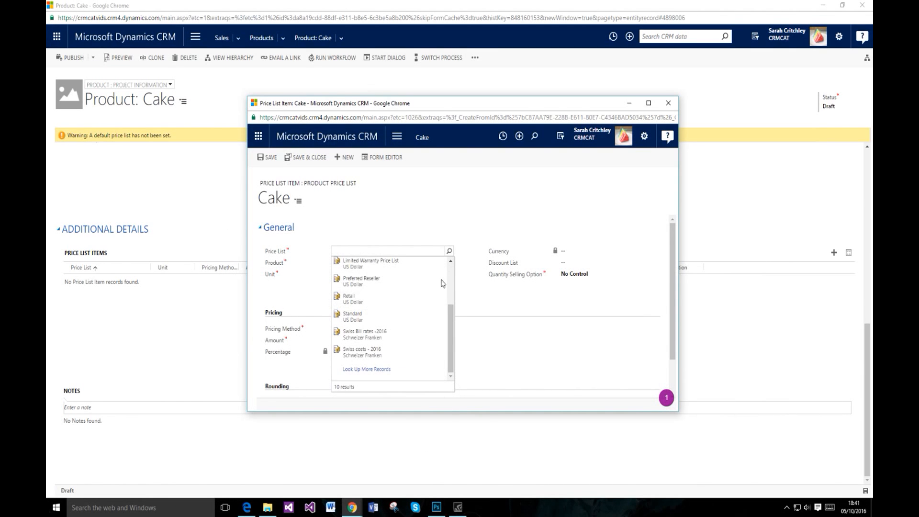
Create and save a new price list named "RRP Cakes" from the lookup and assign it to the Cake price list item
left_click(378, 372)
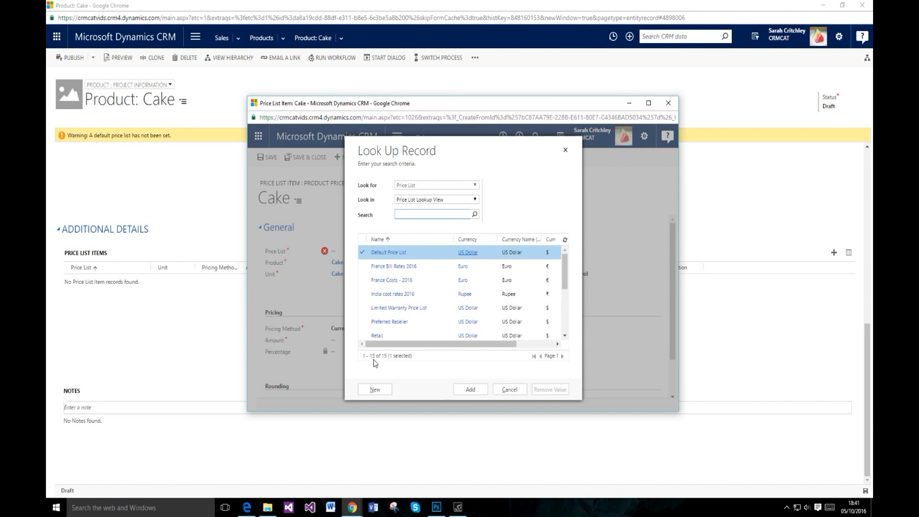
left_click(381, 391)
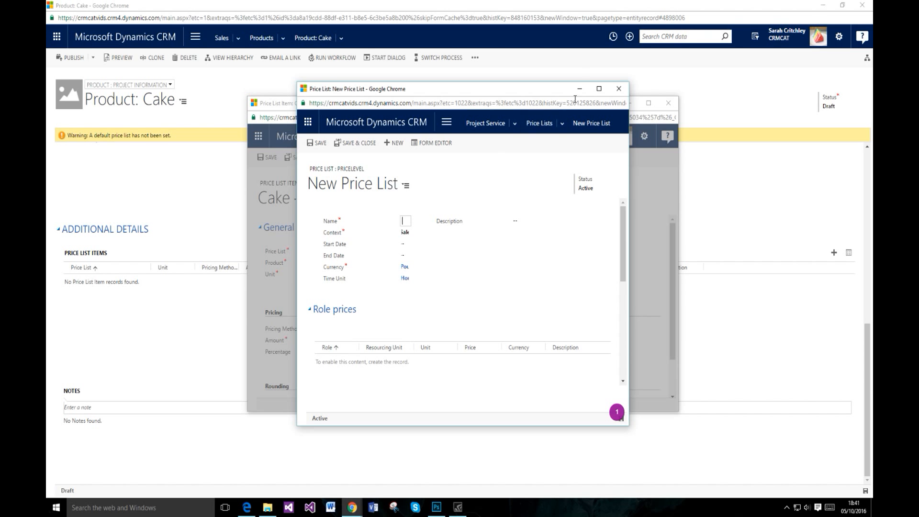
left_click(599, 89)
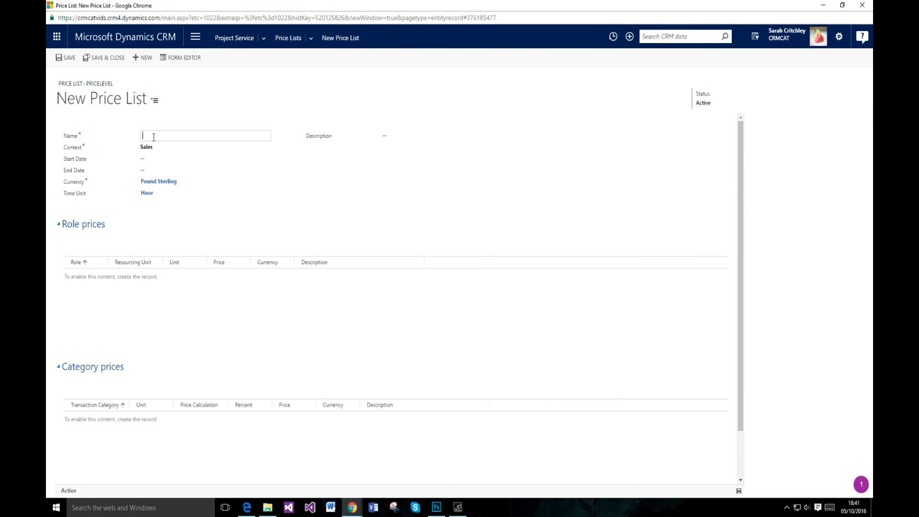
type("RRP Cakes")
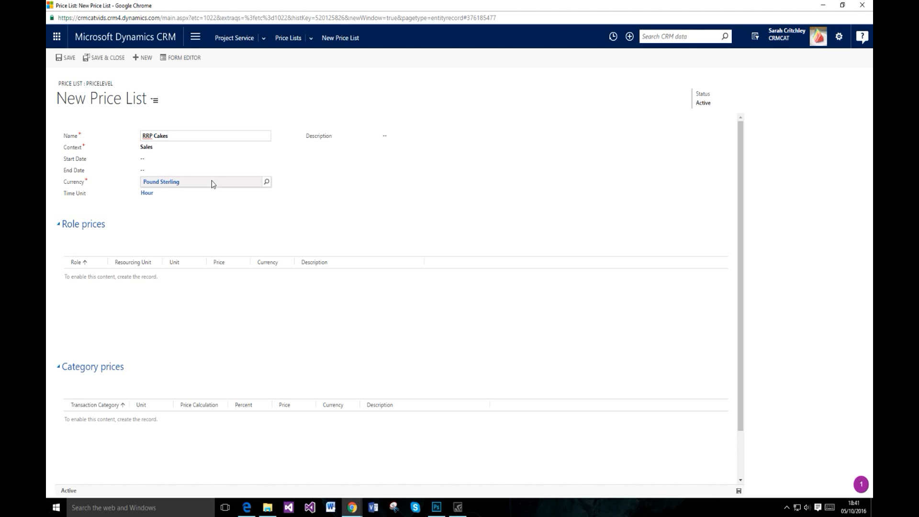
left_click(66, 57)
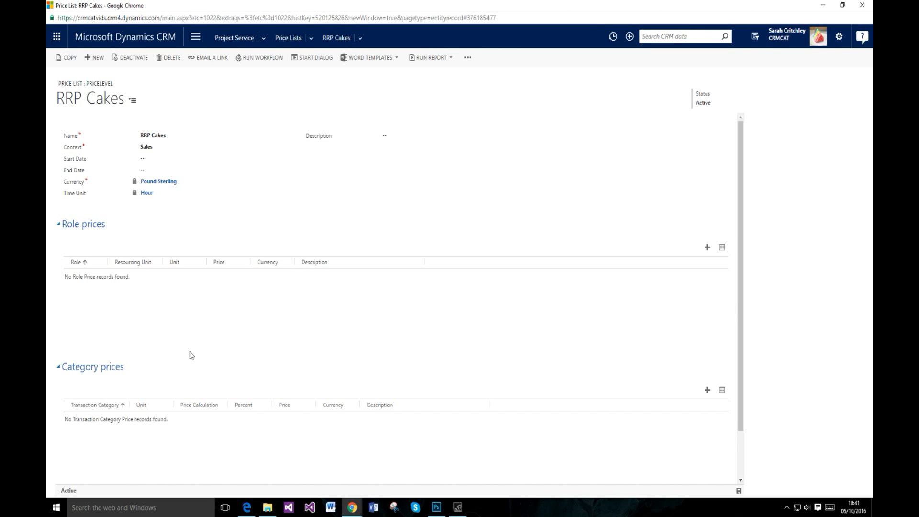
left_click(861, 5)
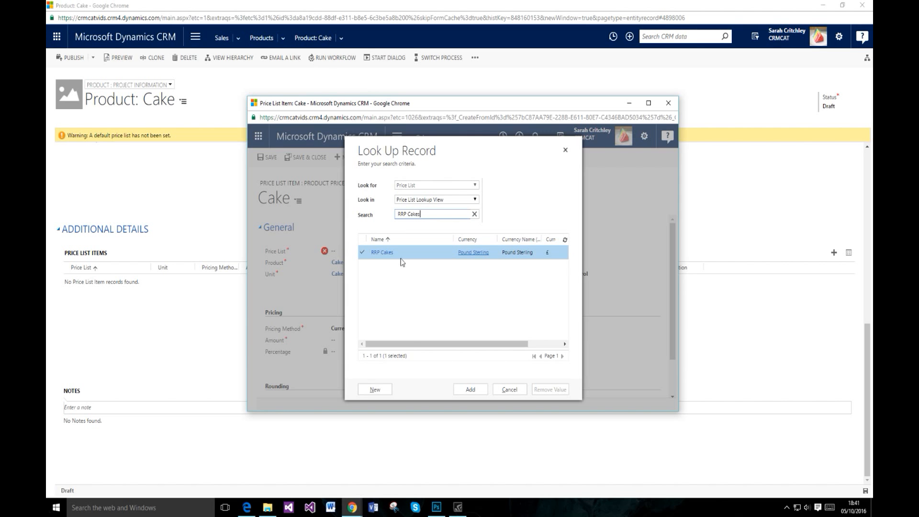
left_click(467, 387)
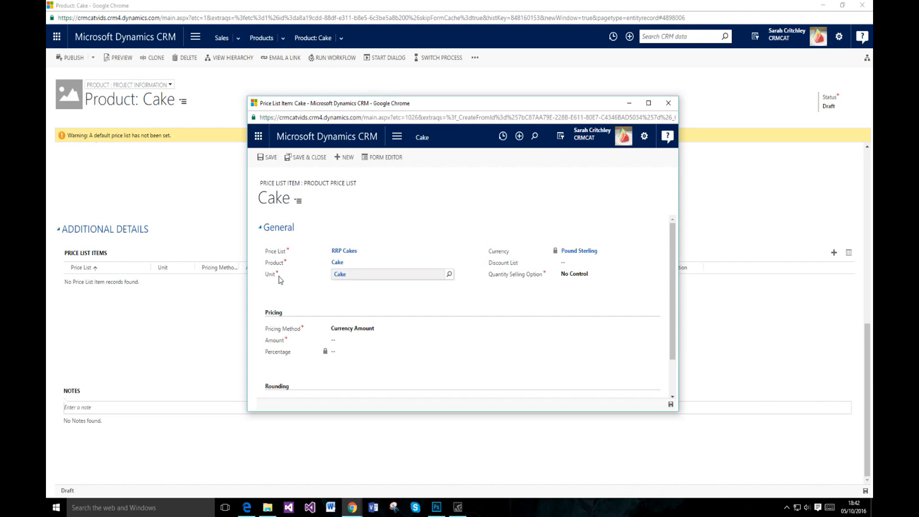
scroll(367, 316, "down", 1)
scroll(367, 316, "down", 2)
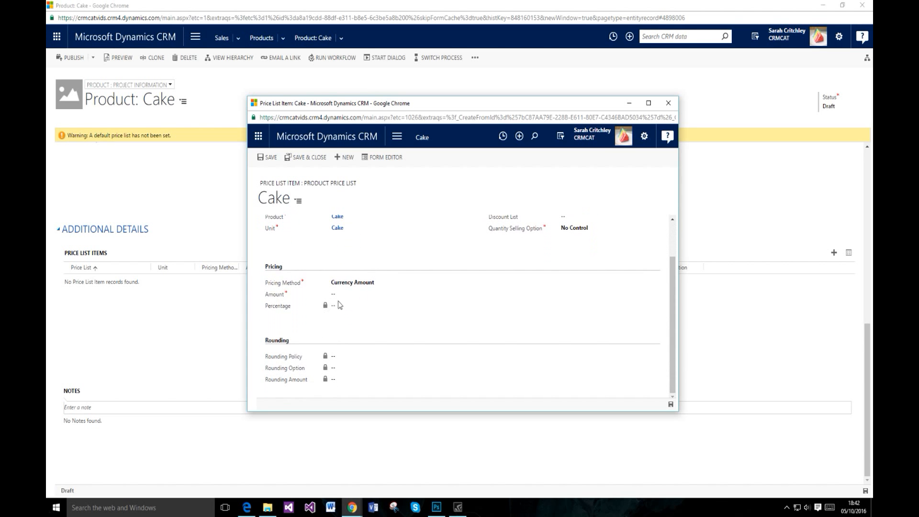
View the price list item sketch in Photoshop, and back in Microsoft Dynamics CRM set the item's amount to £10 and save it
left_click(436, 507)
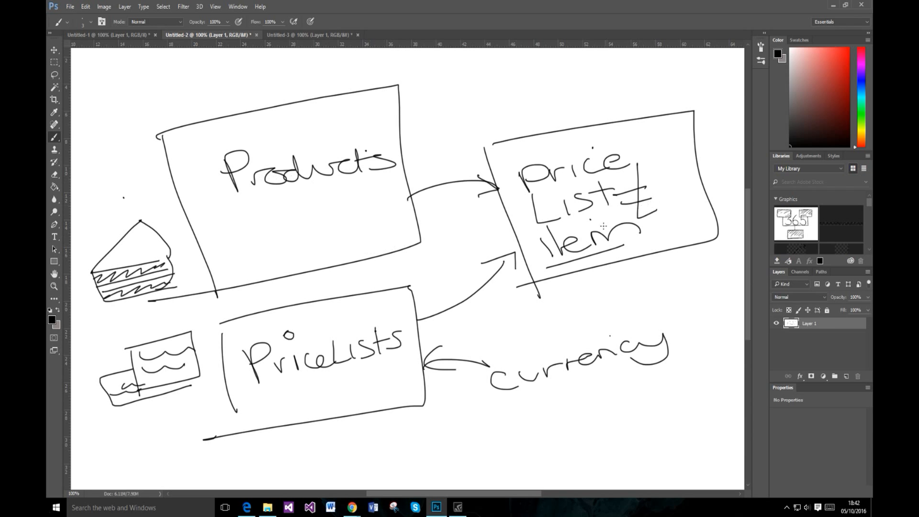
left_click(436, 507)
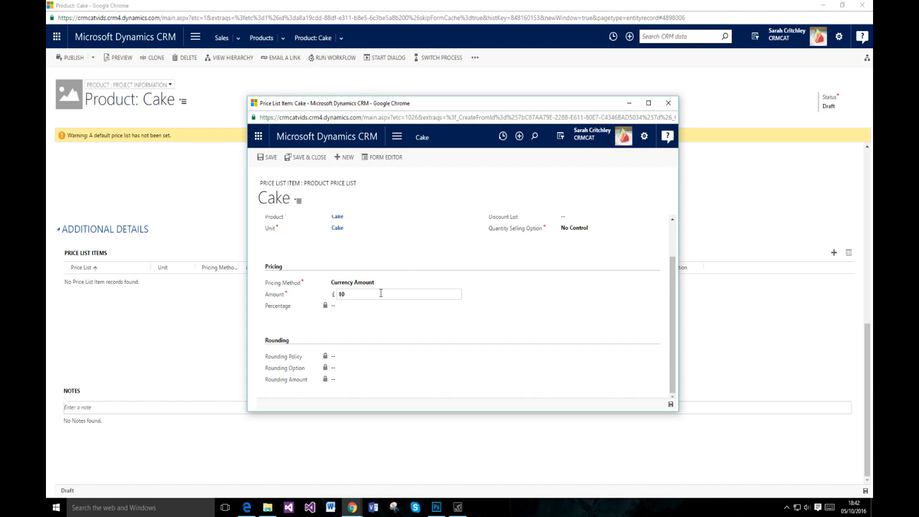
left_click(267, 157)
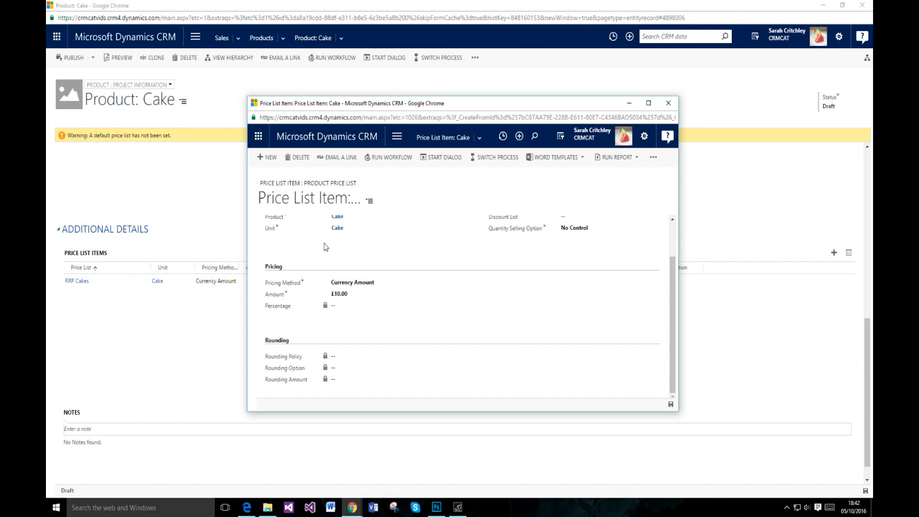
Explore the price list item's quantity selling options, trying Whole and Fractional and restoring No Control
scroll(359, 261, "up", 1)
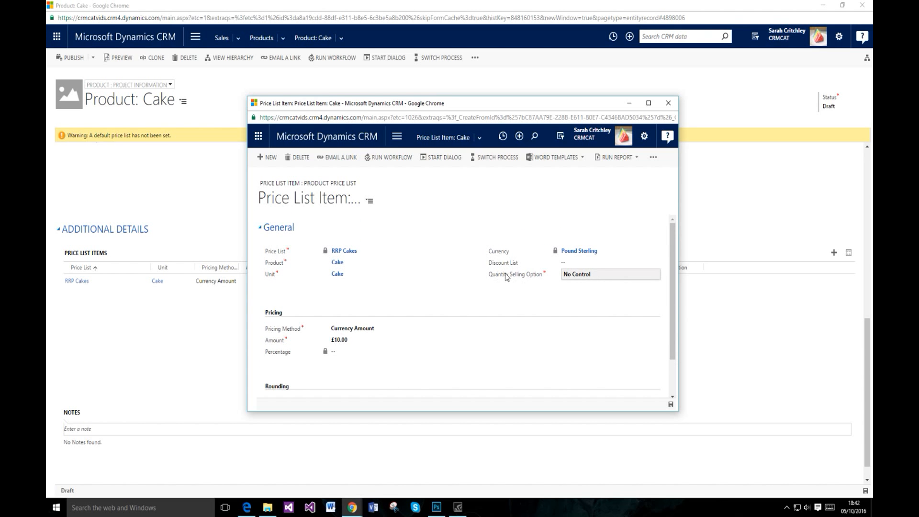
left_click(589, 276)
scroll(581, 273, "down", 1)
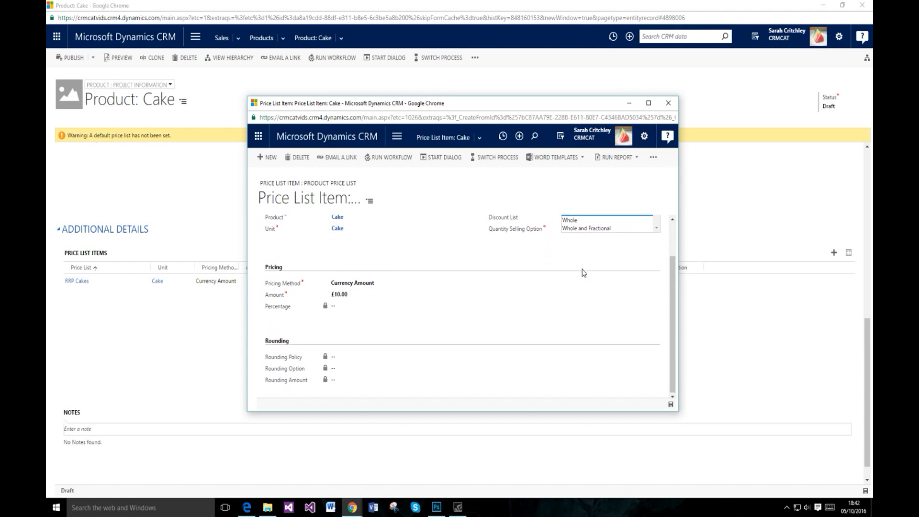
scroll(583, 272, "up", 1)
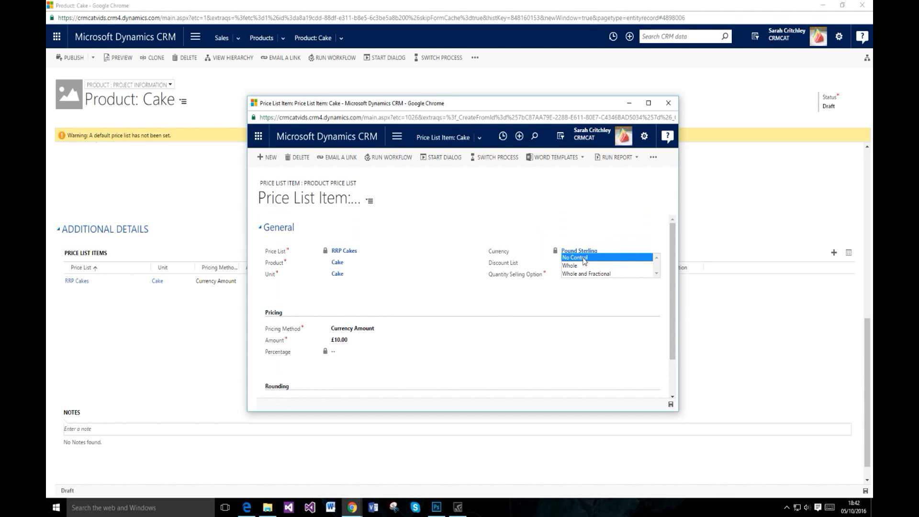
left_click(540, 304)
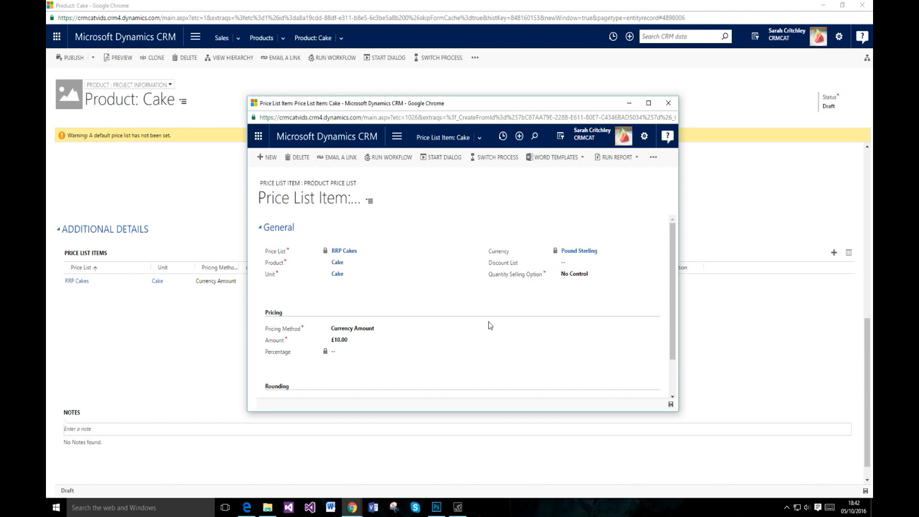
scroll(492, 325, "down", 1)
left_click(589, 236)
left_click(583, 227)
left_click(579, 239)
left_click(579, 242)
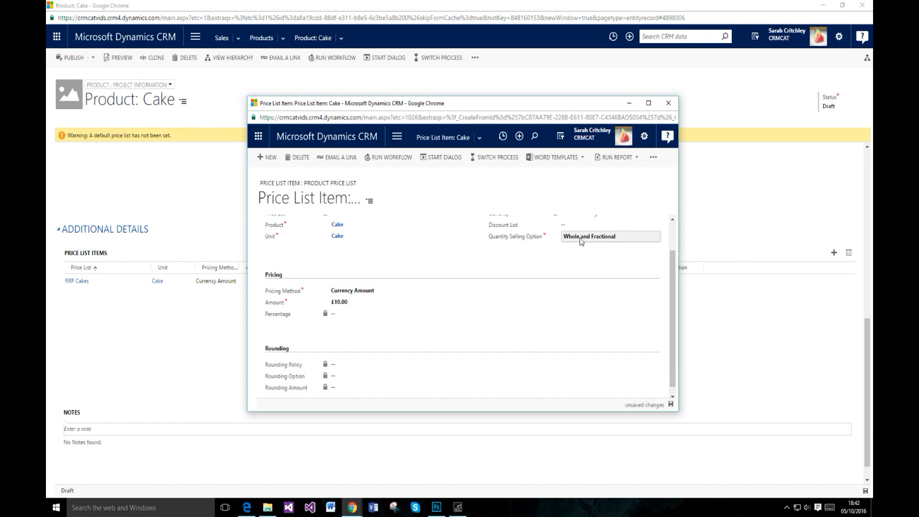
left_click(581, 229)
left_click(577, 221)
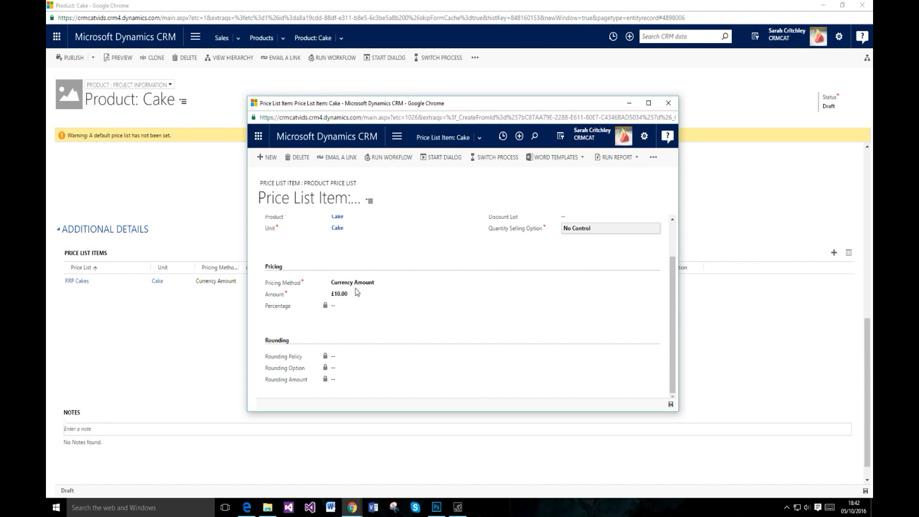
Review the price list item's pricing methods, keep Currency Amount, and close the item to return to the Cake product
left_click(349, 285)
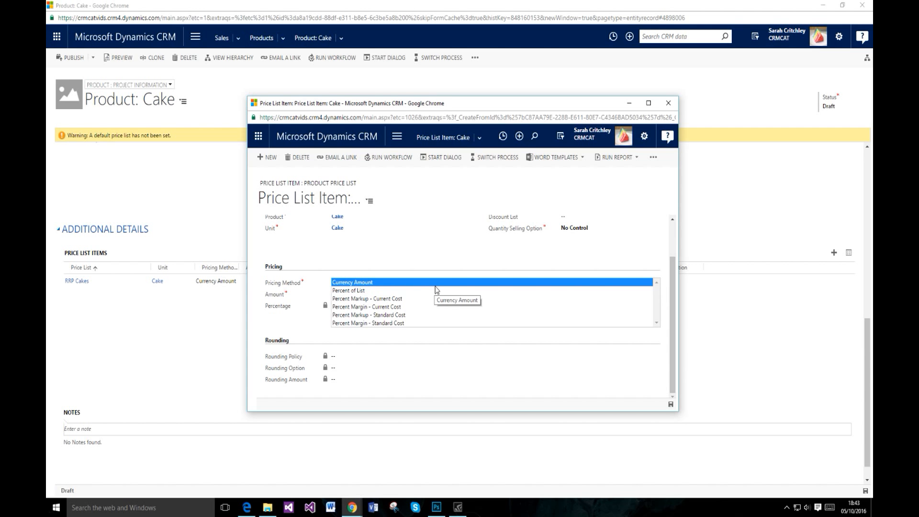
left_click(408, 284)
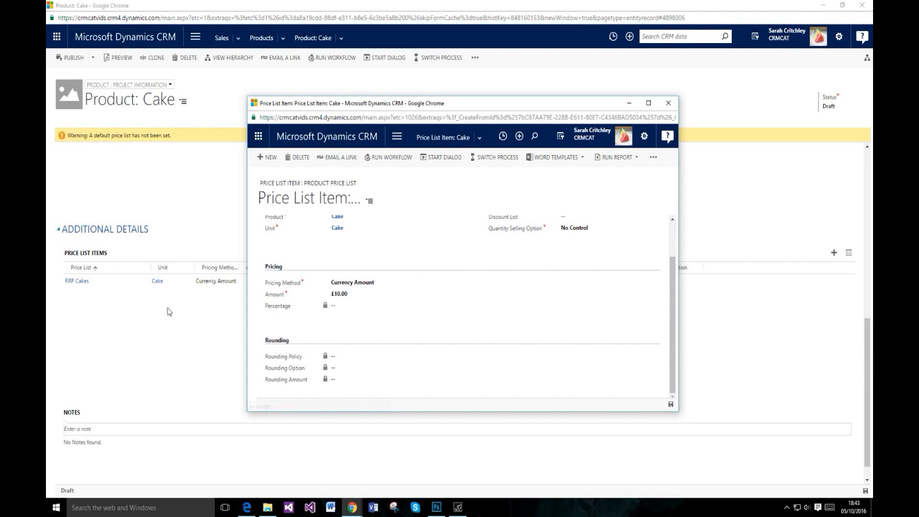
left_click(668, 103)
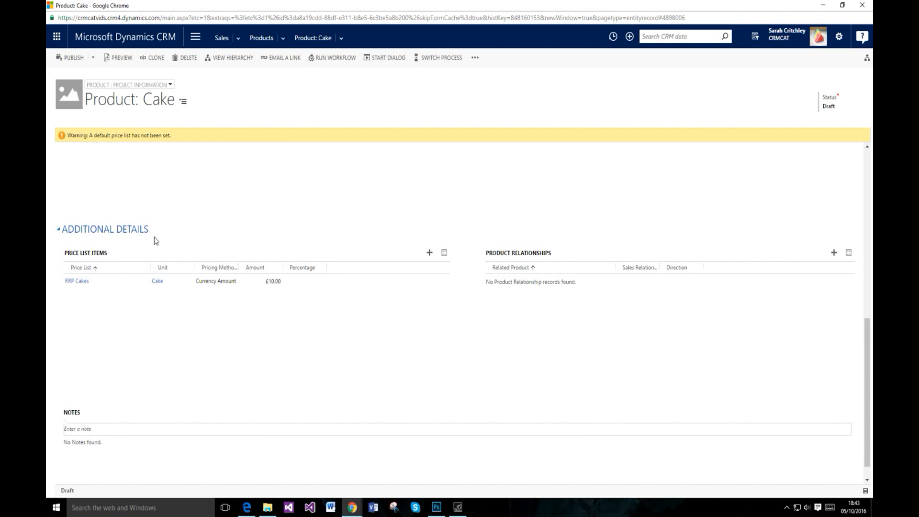
Try to publish the Cake product on its own
left_click(71, 58)
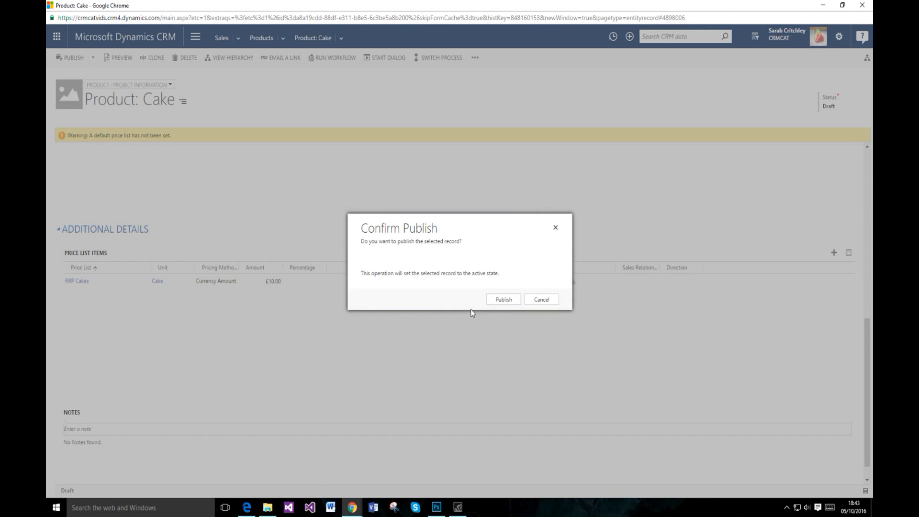
left_click(504, 300)
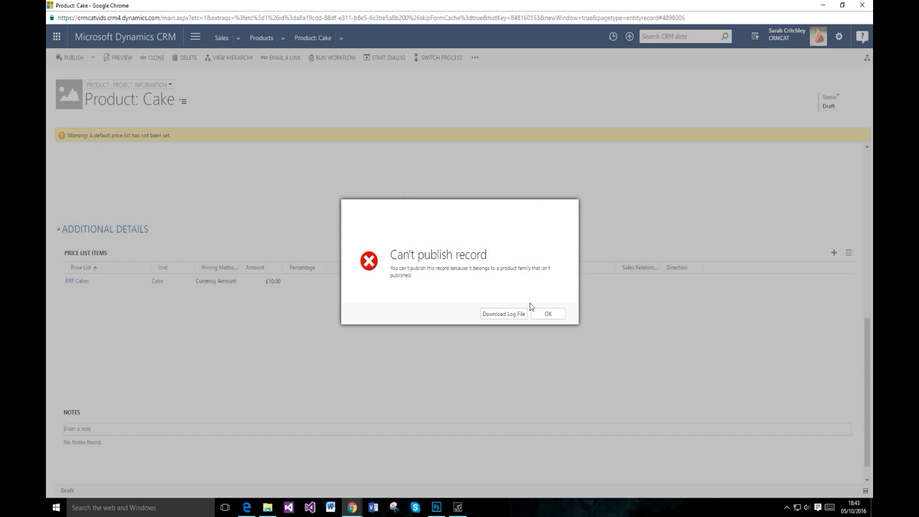
left_click(546, 314)
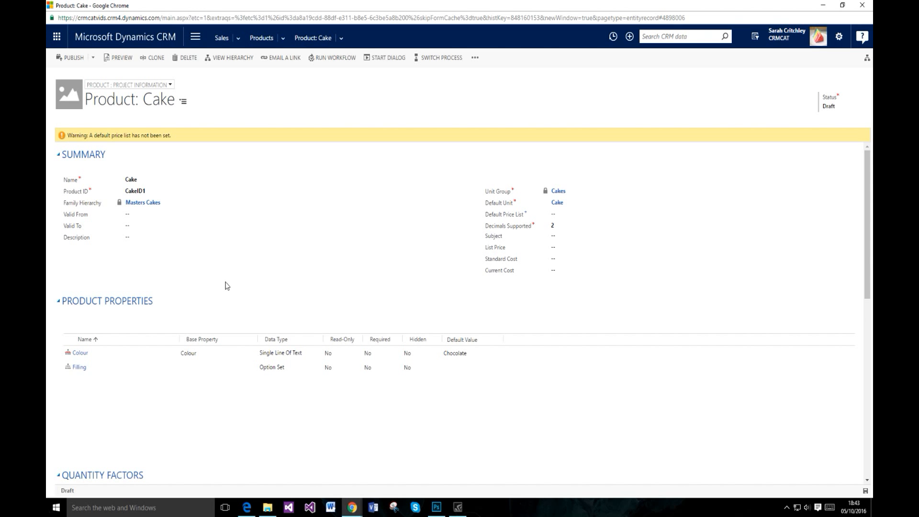
Open the parent Masters Cakes product family and publish its whole hierarchy
left_click(155, 204)
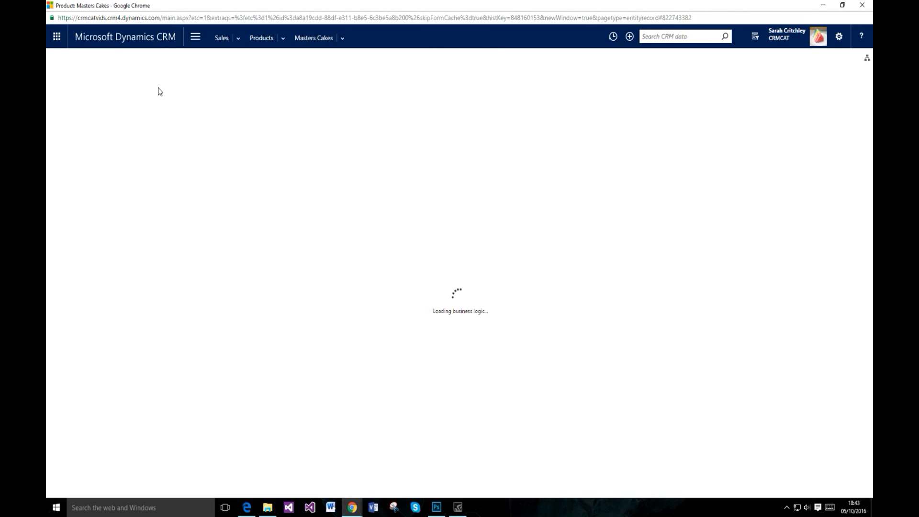
left_click(94, 60)
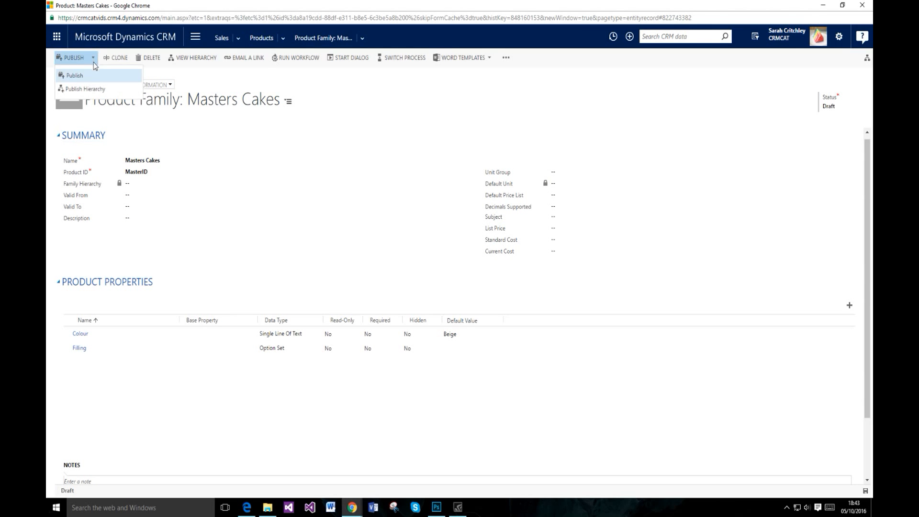
left_click(92, 90)
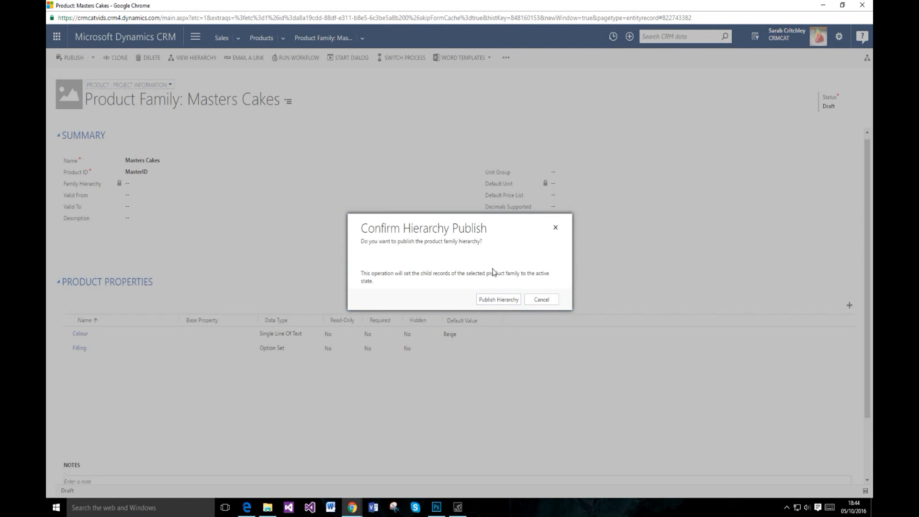
left_click(495, 300)
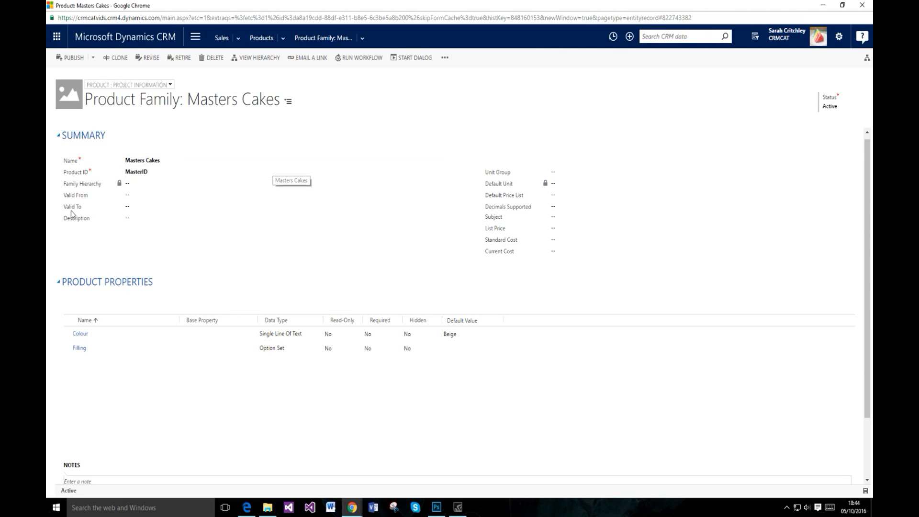
scroll(225, 216, "down", 2)
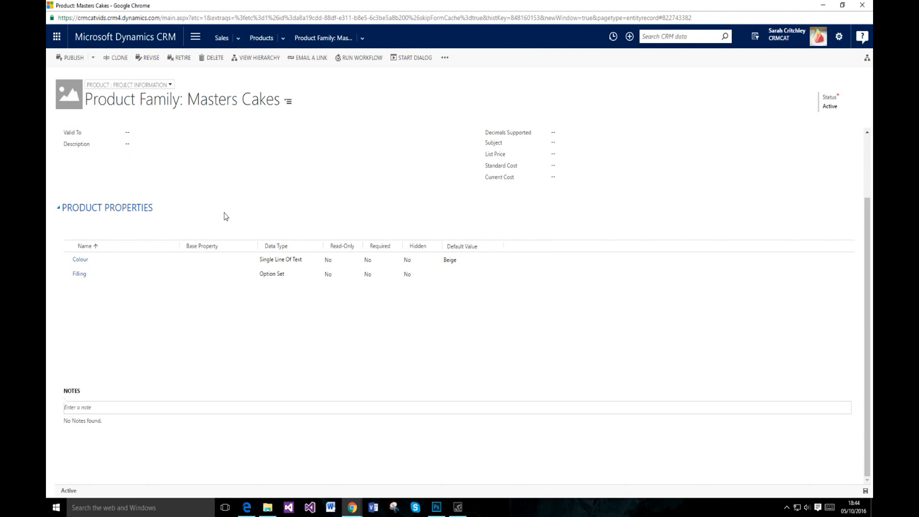
Return to the recently viewed Cake product and review its summary, properties and additional details
scroll(225, 215, "up", 2)
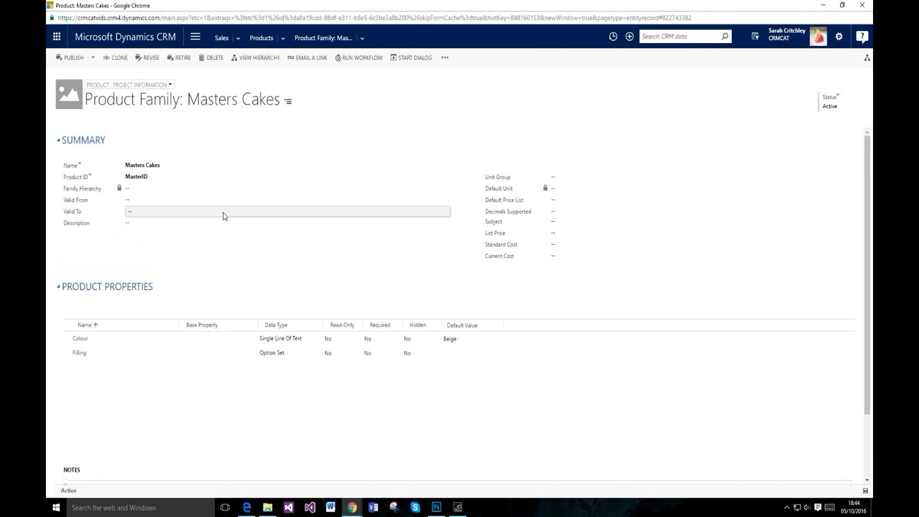
left_click(616, 33)
left_click(259, 96)
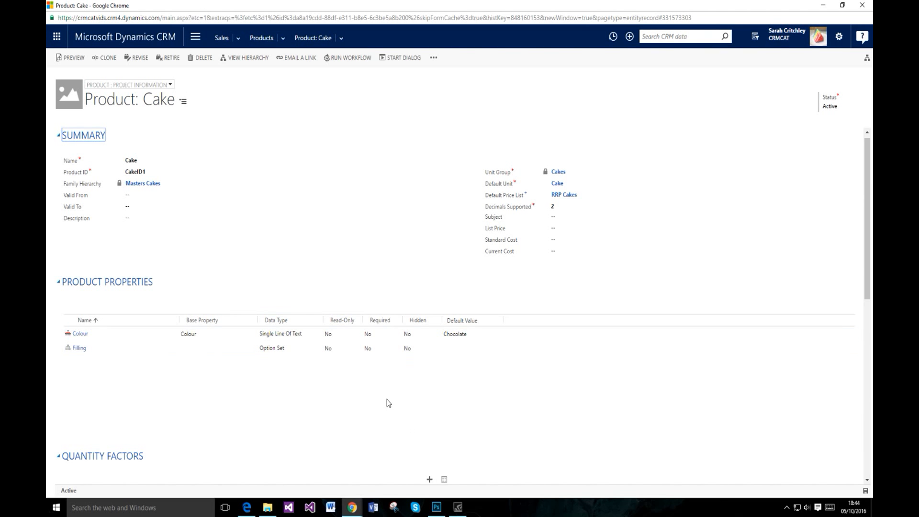
scroll(389, 404, "down", 8)
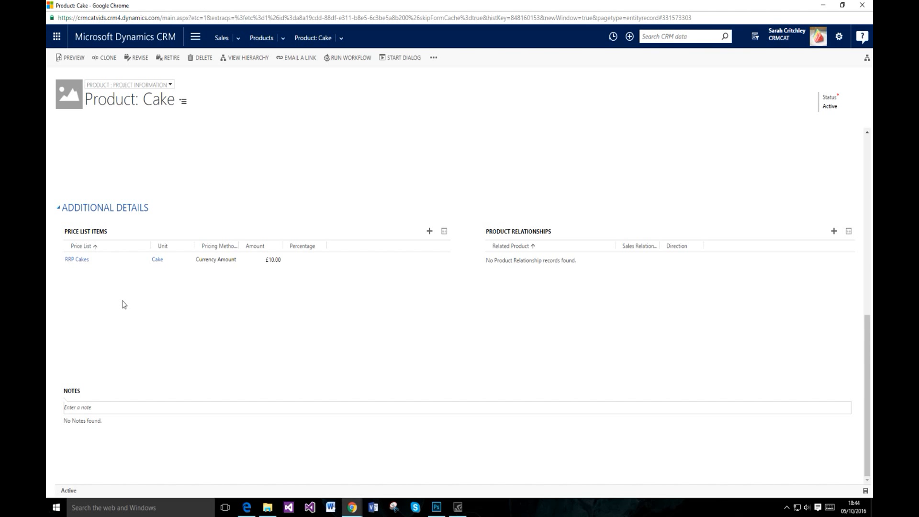
scroll(146, 302, "up", 10)
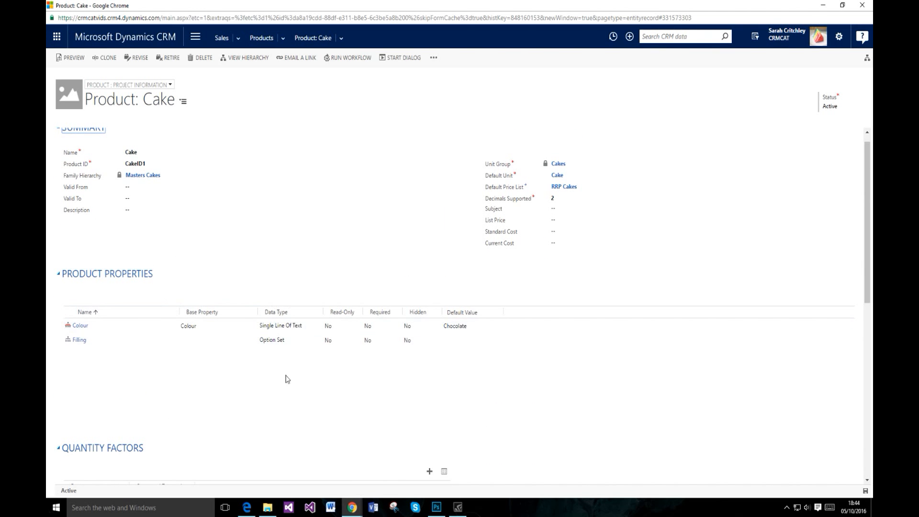
scroll(249, 349, "down", 7)
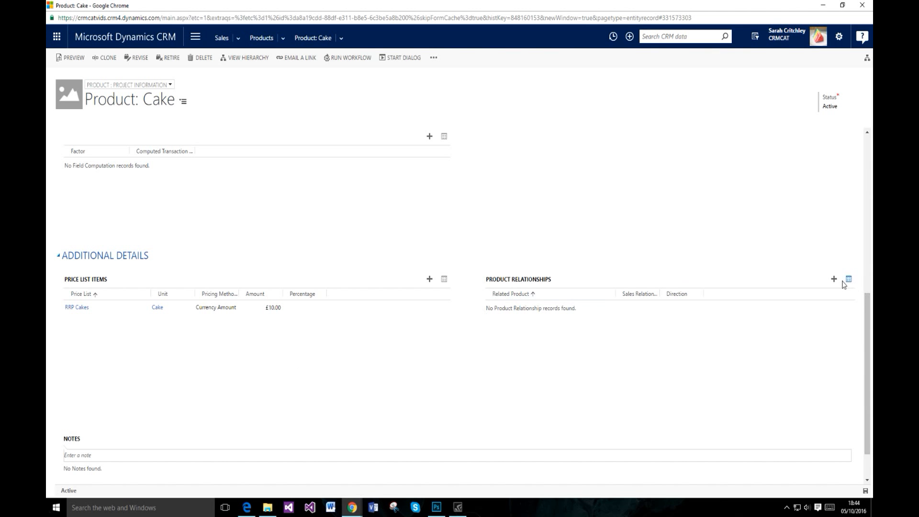
Start a new product relationship for Cake with 60 Watt Light Bulbs as the related product
left_click(834, 279)
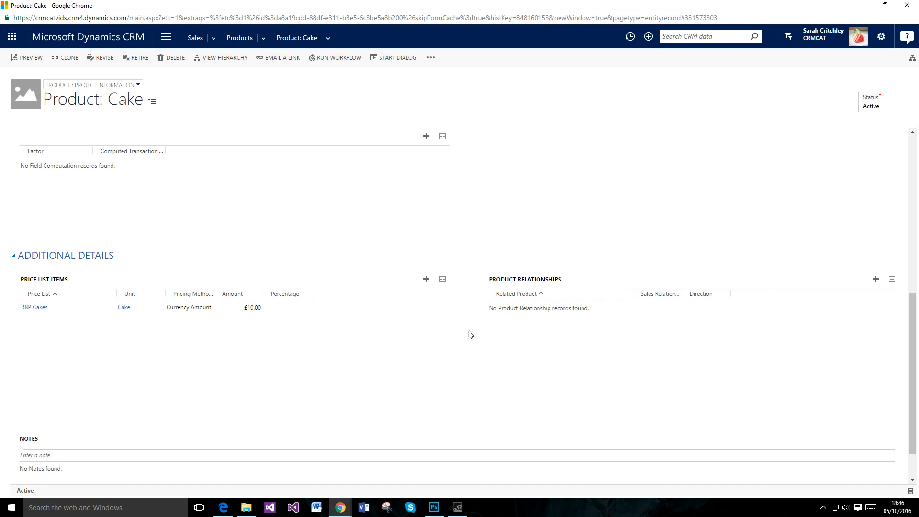
left_click(877, 280)
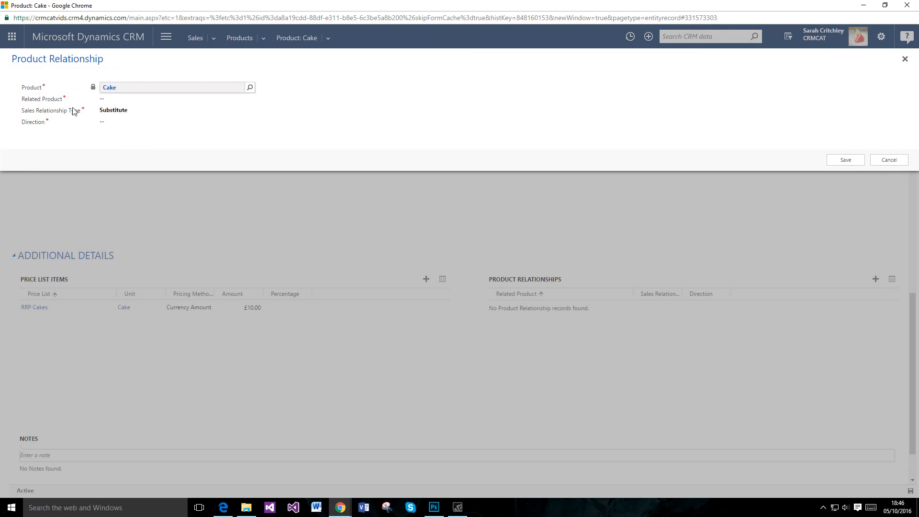
left_click(108, 99)
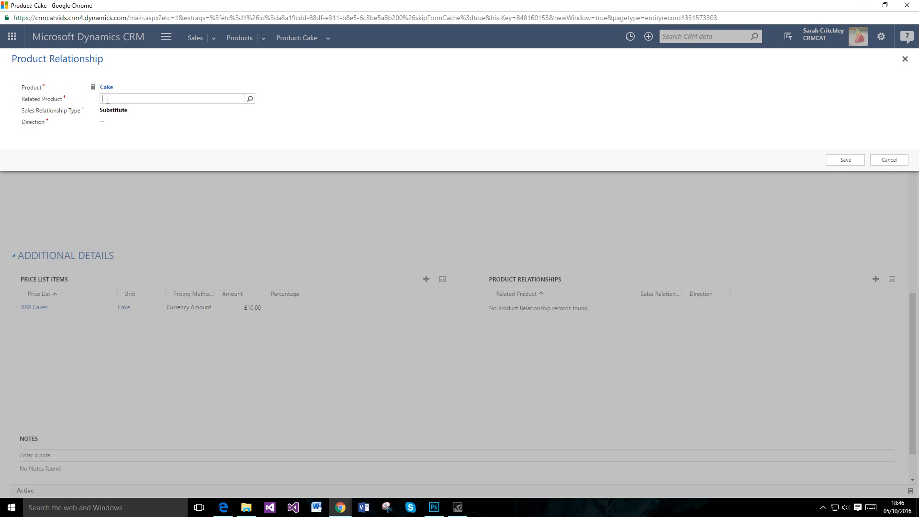
left_click(250, 99)
left_click(152, 133)
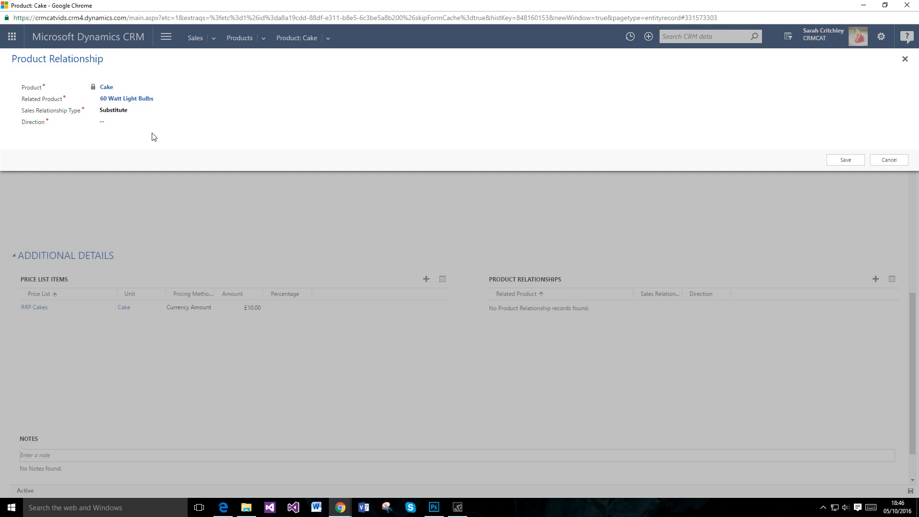
Set the relationship's sales type to Accessory and its direction to Uni-Directional, and save it
left_click(110, 110)
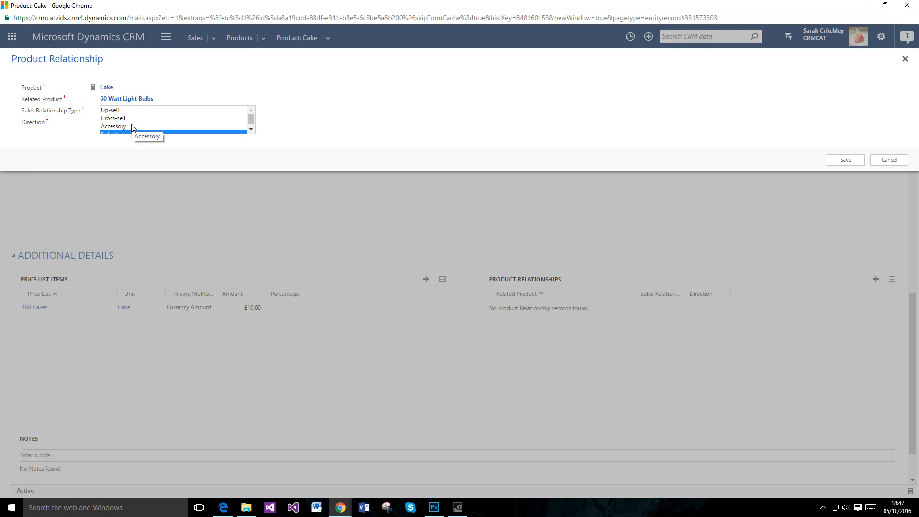
left_click(133, 127)
left_click(110, 122)
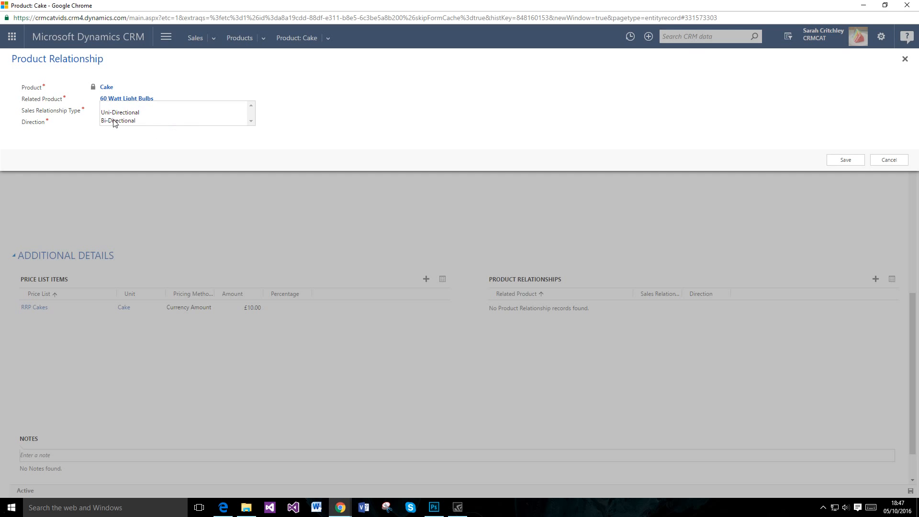
left_click(151, 115)
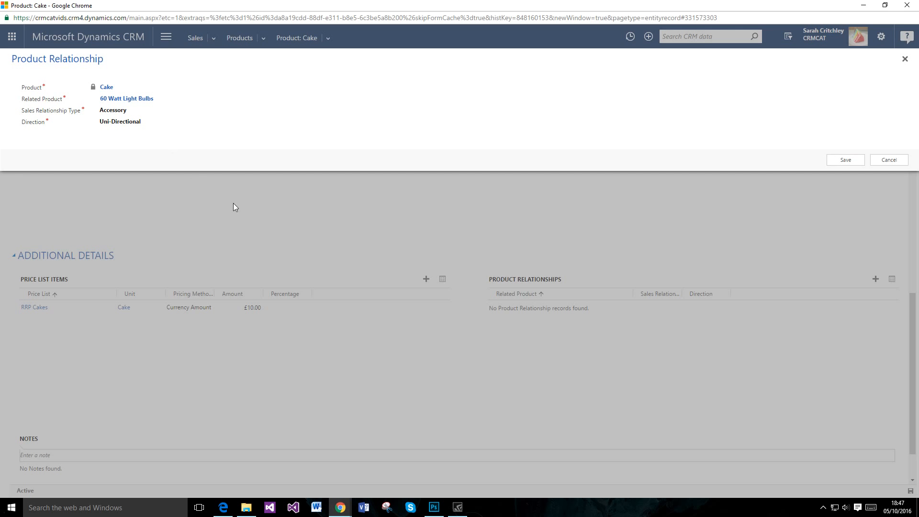
left_click(837, 159)
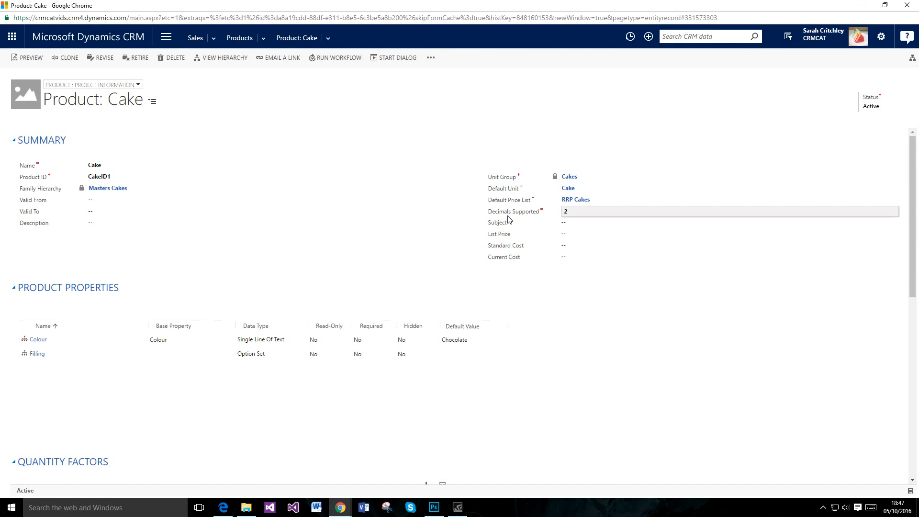
Set the price list of the Interested in Lots of Cake opportunity to RRP Cakes in its product line items
mouse_move(509, 219)
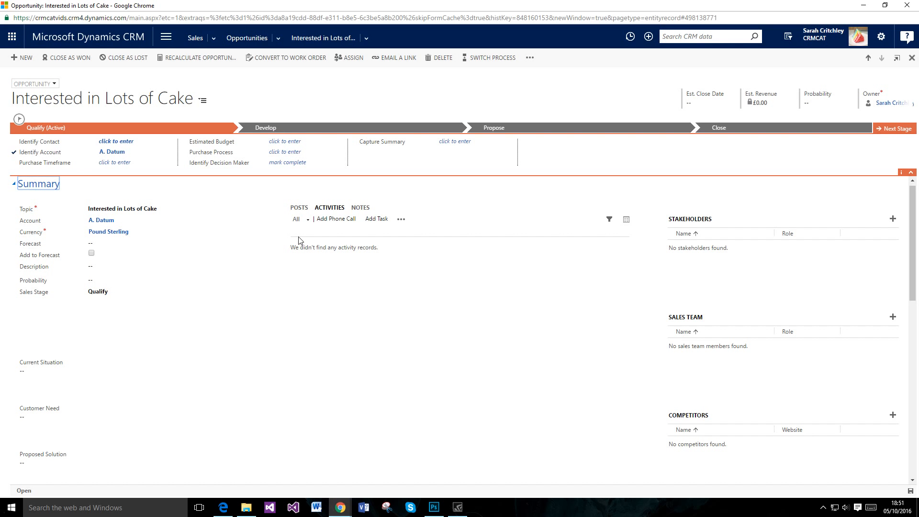
scroll(299, 240, "down", 5)
scroll(299, 241, "up", 5)
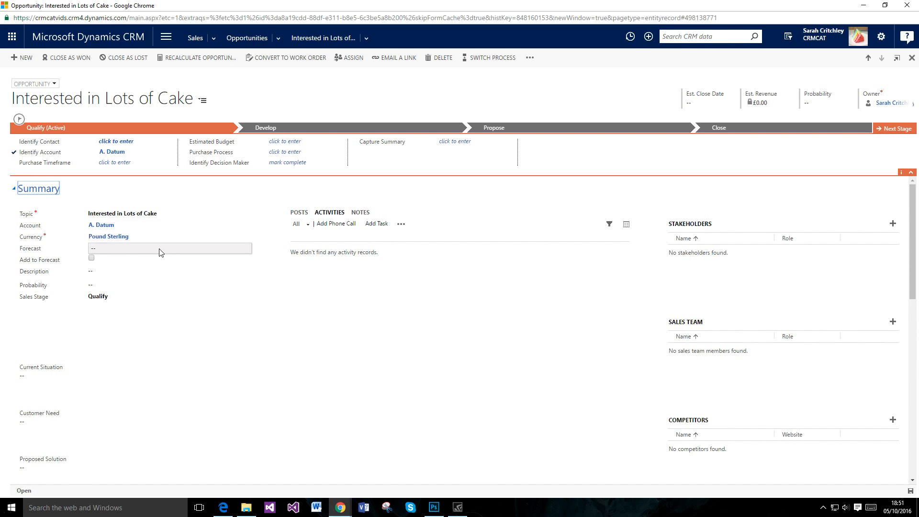
scroll(329, 344, "down", 5)
scroll(324, 341, "up", 5)
scroll(325, 341, "down", 5)
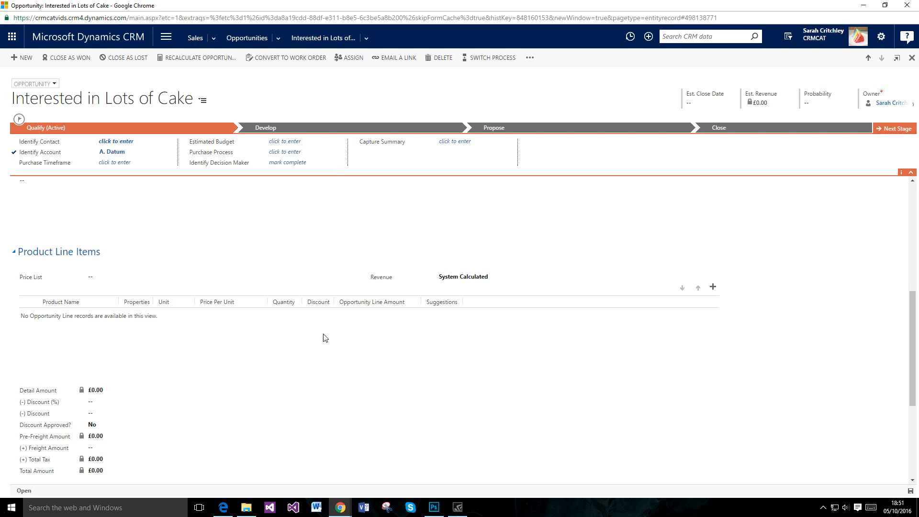
scroll(321, 326, "up", 5)
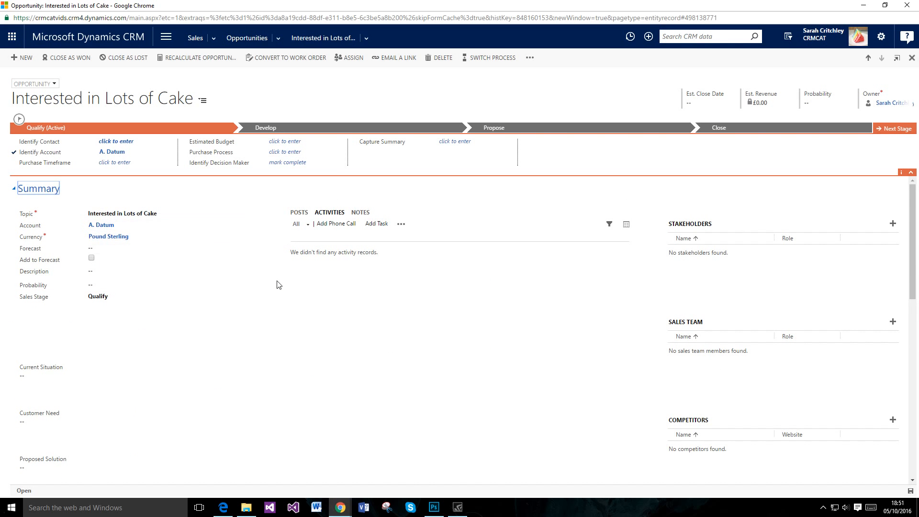
scroll(331, 347, "down", 5)
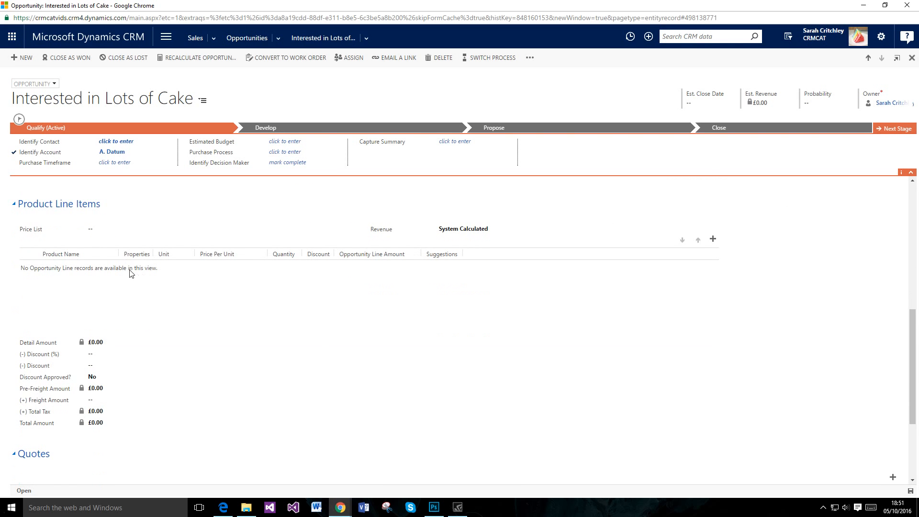
left_click(182, 229)
left_click(362, 230)
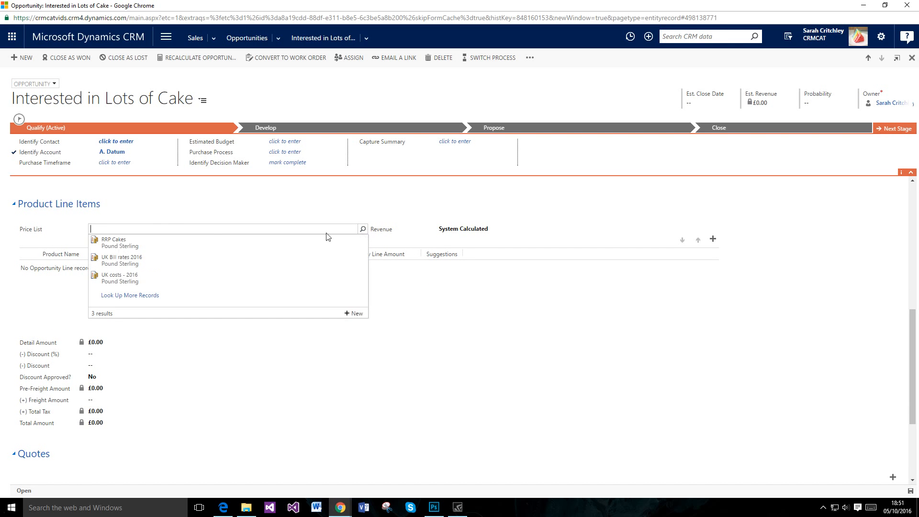
left_click(134, 246)
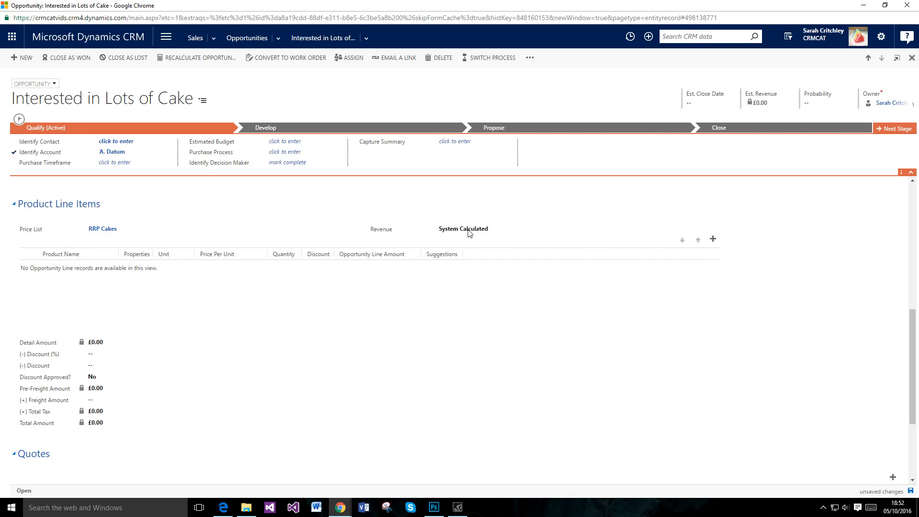
Add the existing product Cake as a line item on the opportunity
left_click(713, 239)
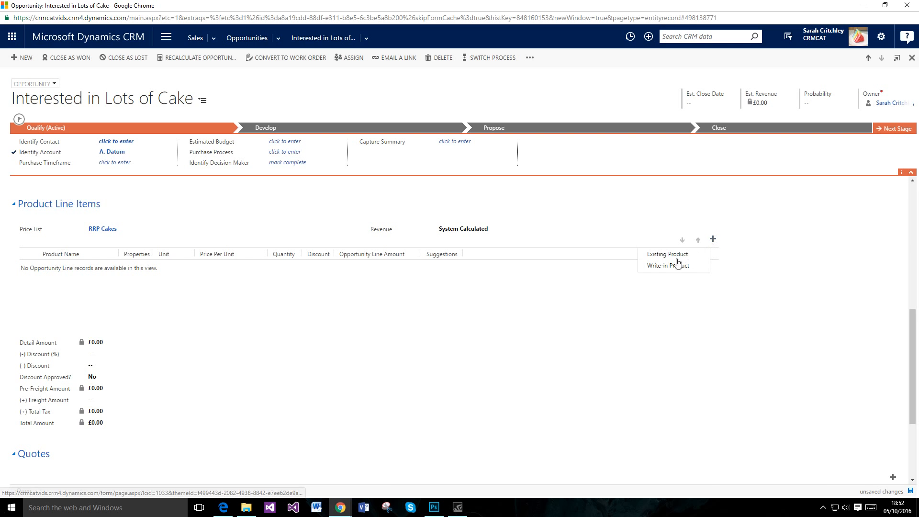
left_click(667, 255)
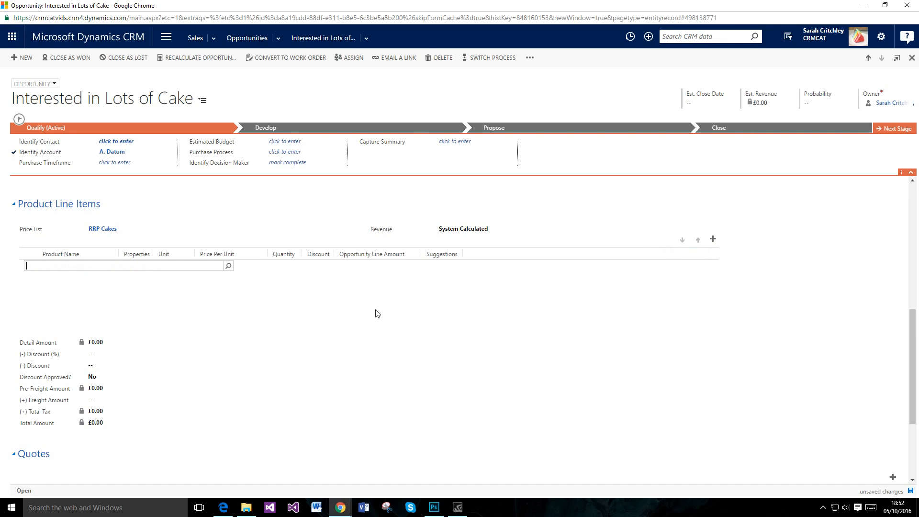
left_click(229, 267)
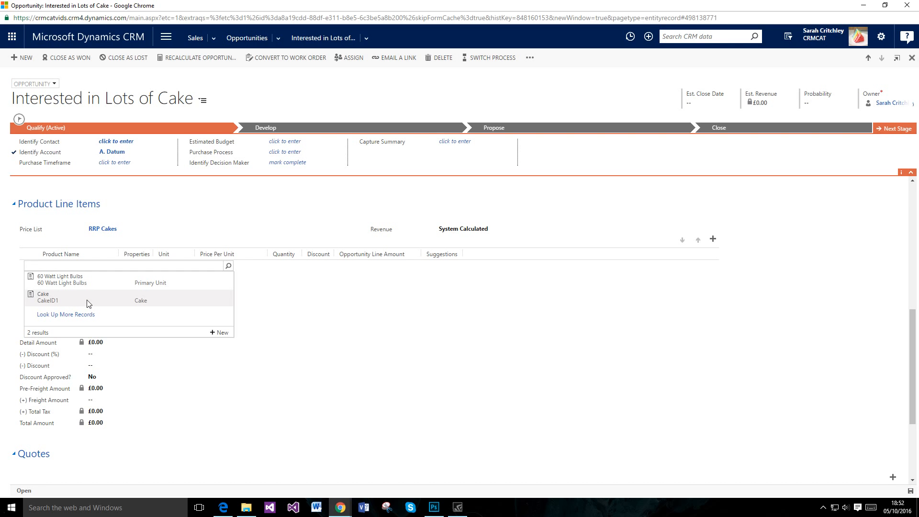
left_click(87, 303)
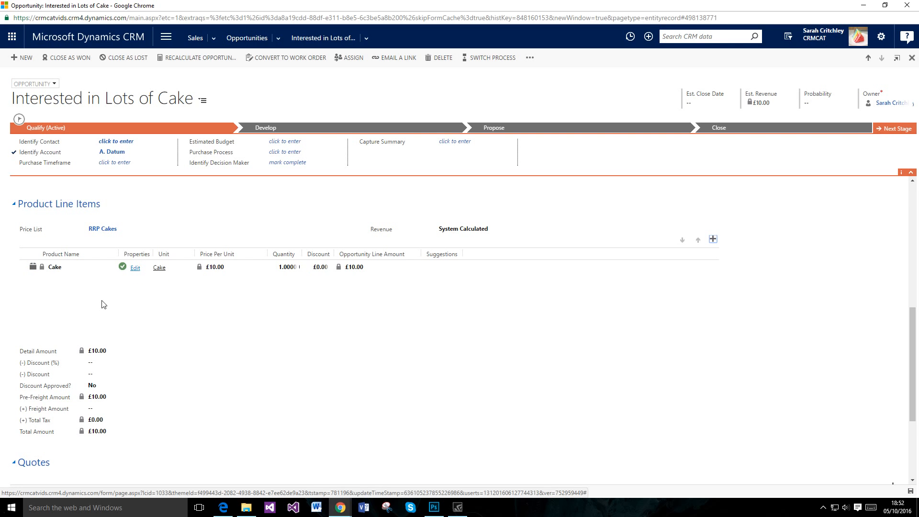
Set the Cake line item's Filling property to Buttercream, keeping the Chocolate colour
left_click(134, 268)
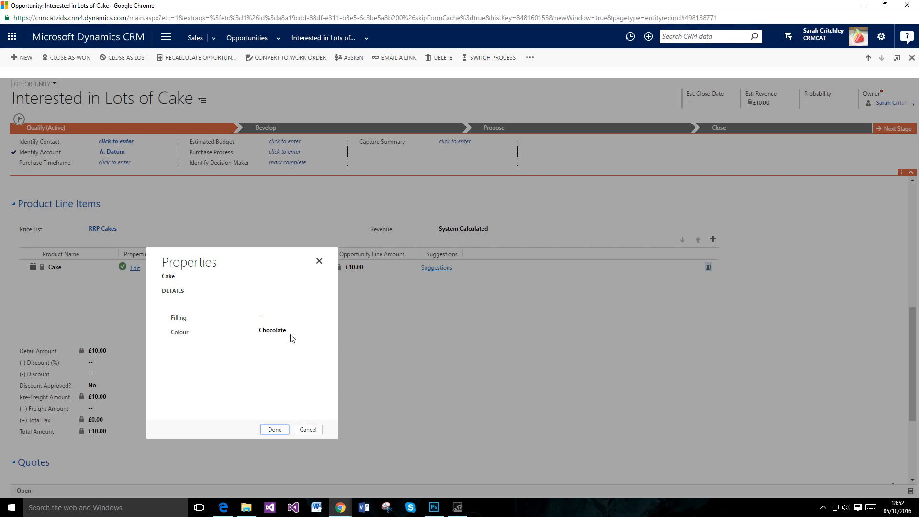
left_click(291, 316)
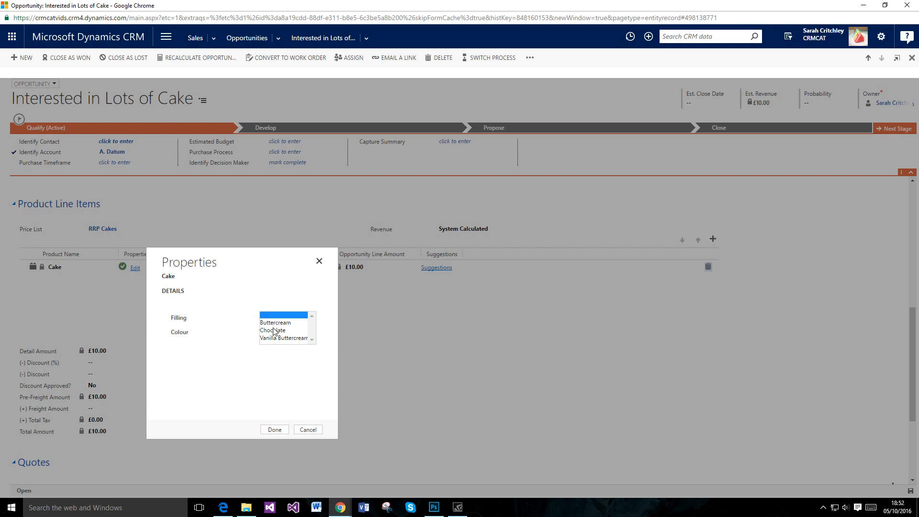
left_click(276, 323)
left_click(273, 430)
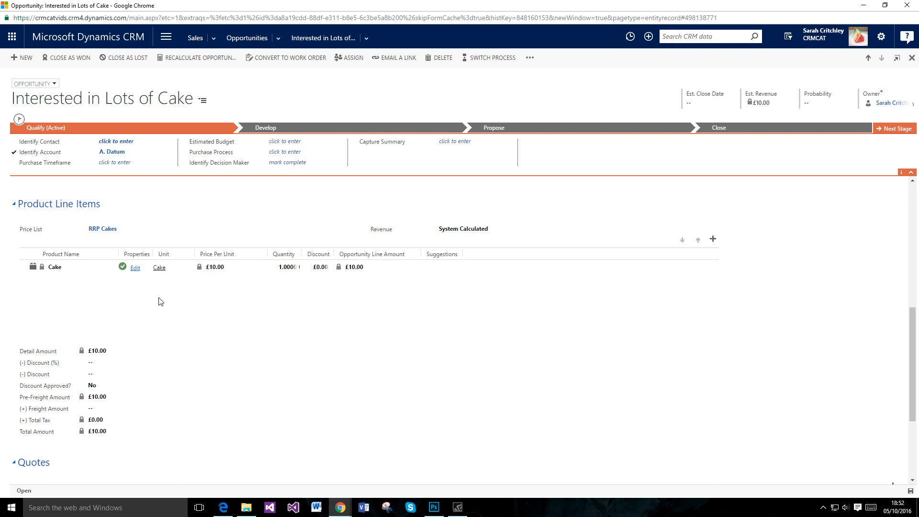
Refresh the opportunity and review the cross-sell, accessory, up-sell and substitute suggestions for the Cake line item
left_click(441, 269)
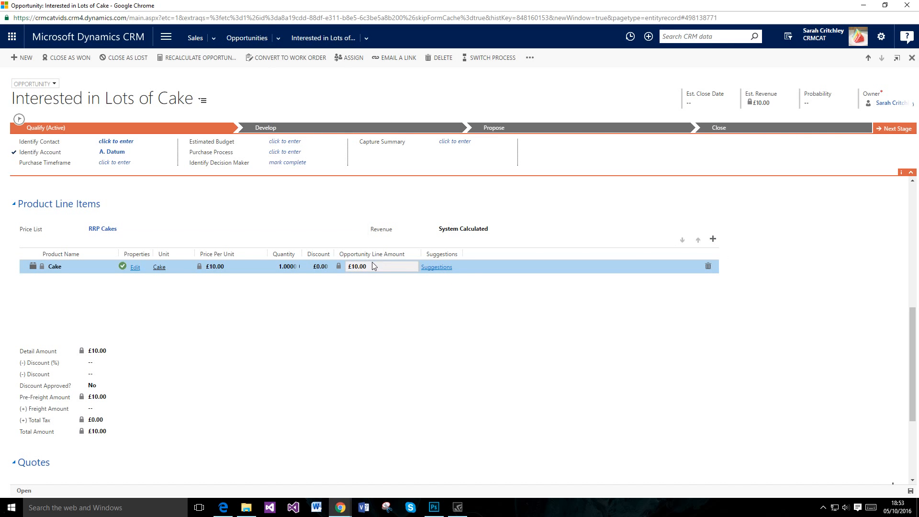
key("F5")
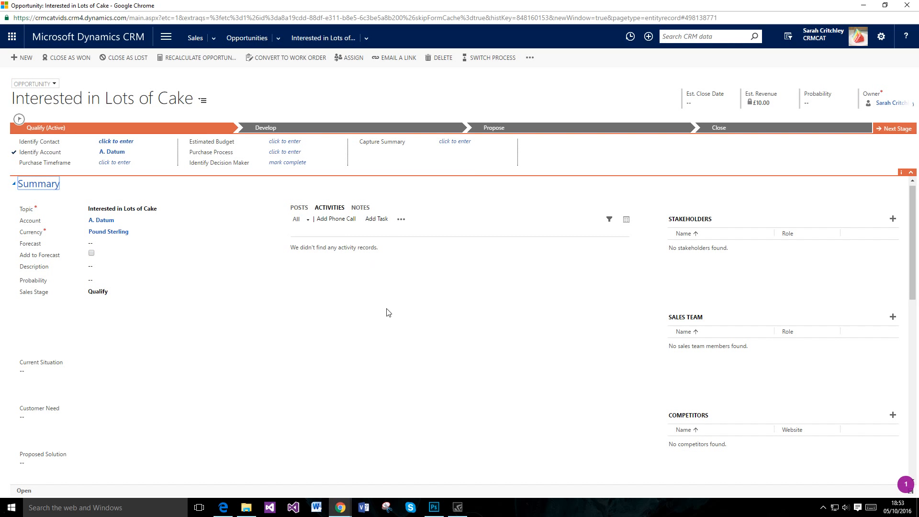
scroll(400, 338, "down", 15)
scroll(403, 339, "up", 2)
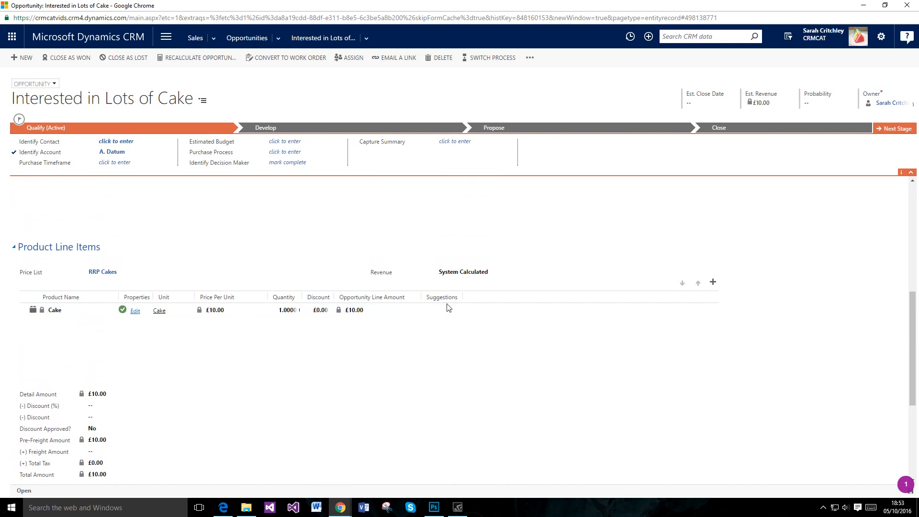
left_click(443, 311)
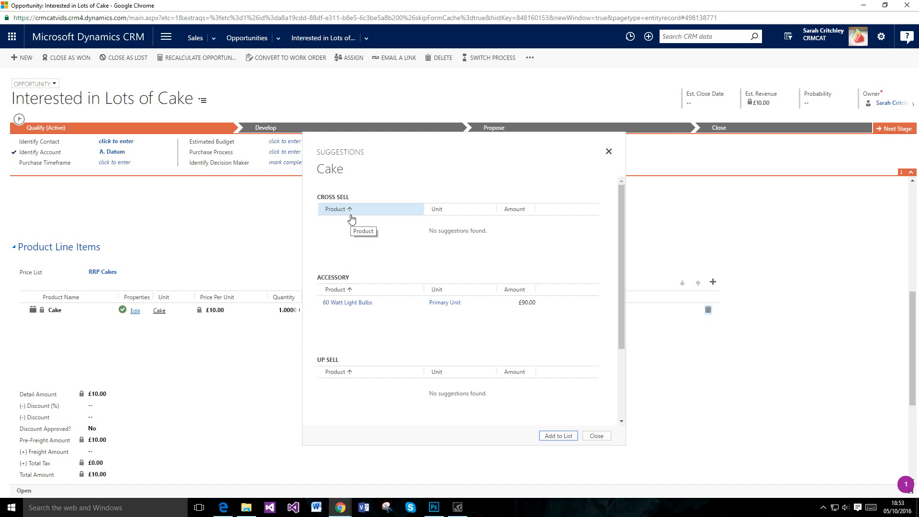
scroll(423, 311, "down", 2)
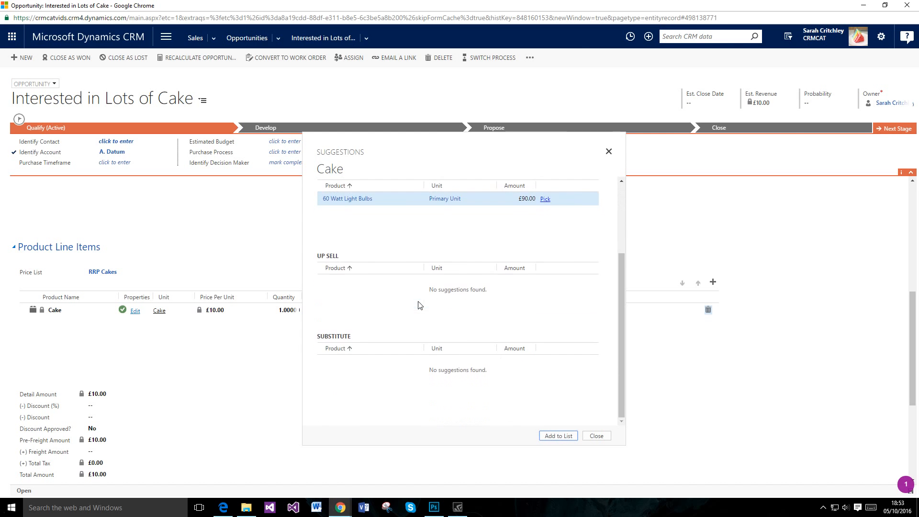
scroll(346, 353, "up", 2)
Pick the 60 Watt Light Bulbs accessory suggestion, but close the suggestions without adding it to the opportunity
left_click(403, 294)
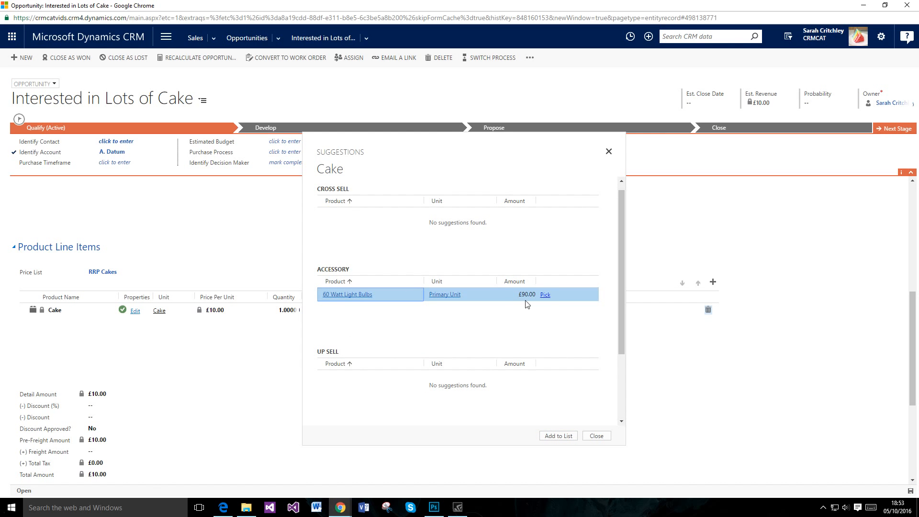
left_click(545, 295)
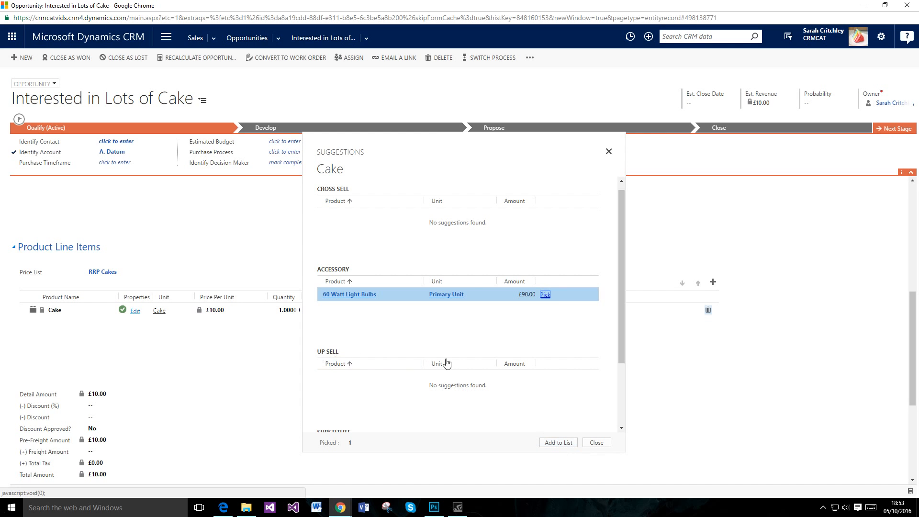
left_click(604, 446)
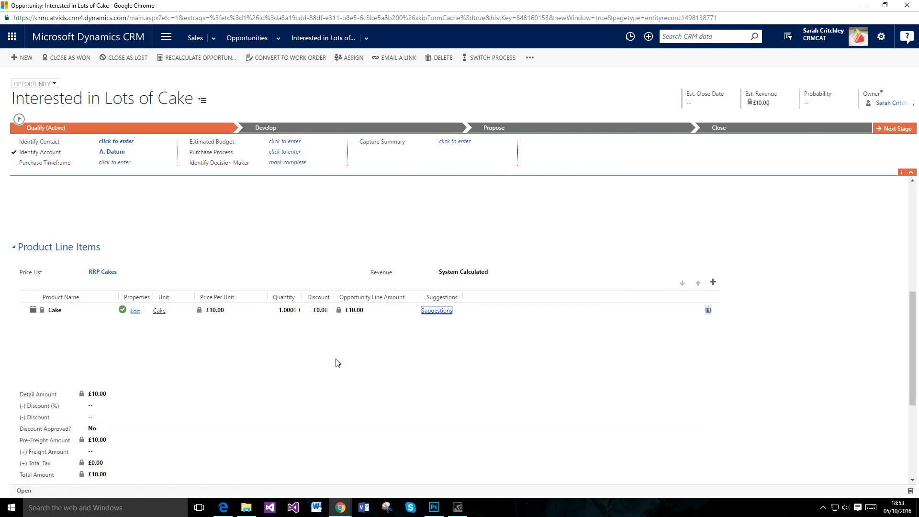